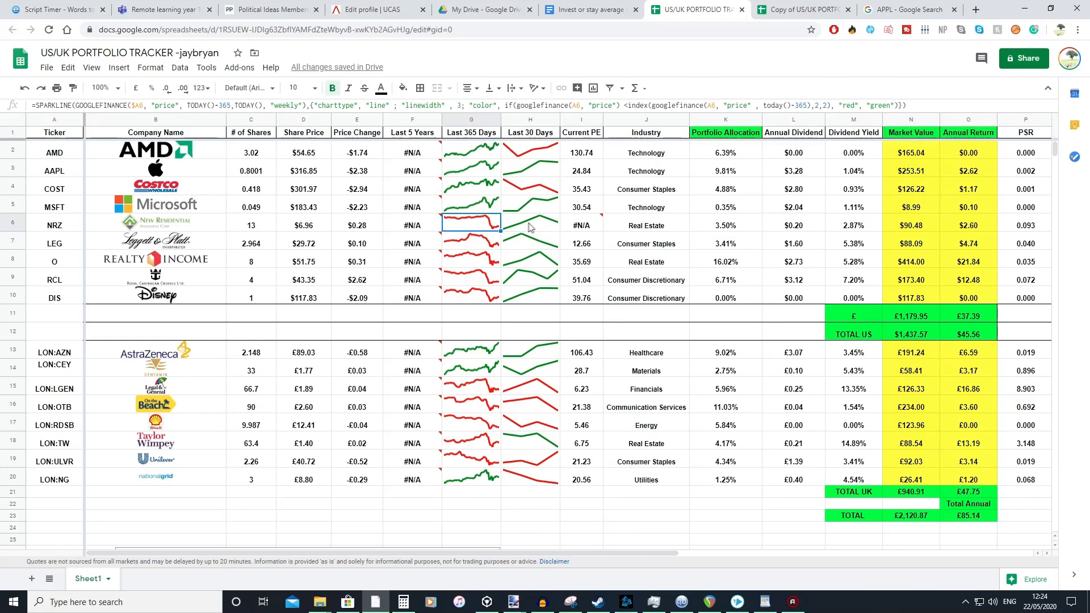
Examine the completed US/UK portfolio tracker's columns, formulas, sparklines, and the allocation and dividend charts below the table
scroll(738, 347, right, 3)
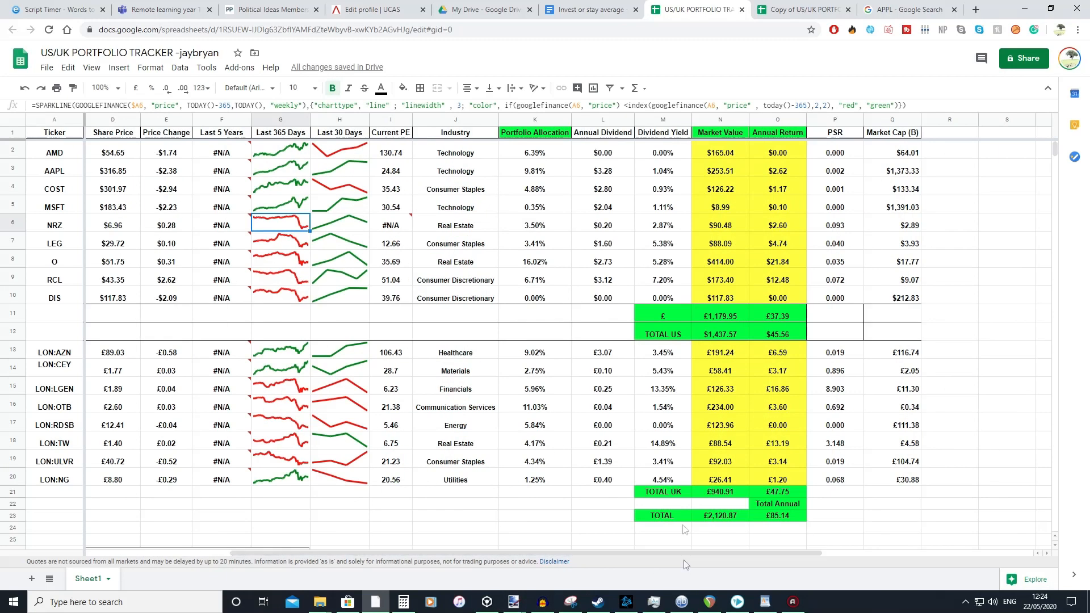
click(829, 209)
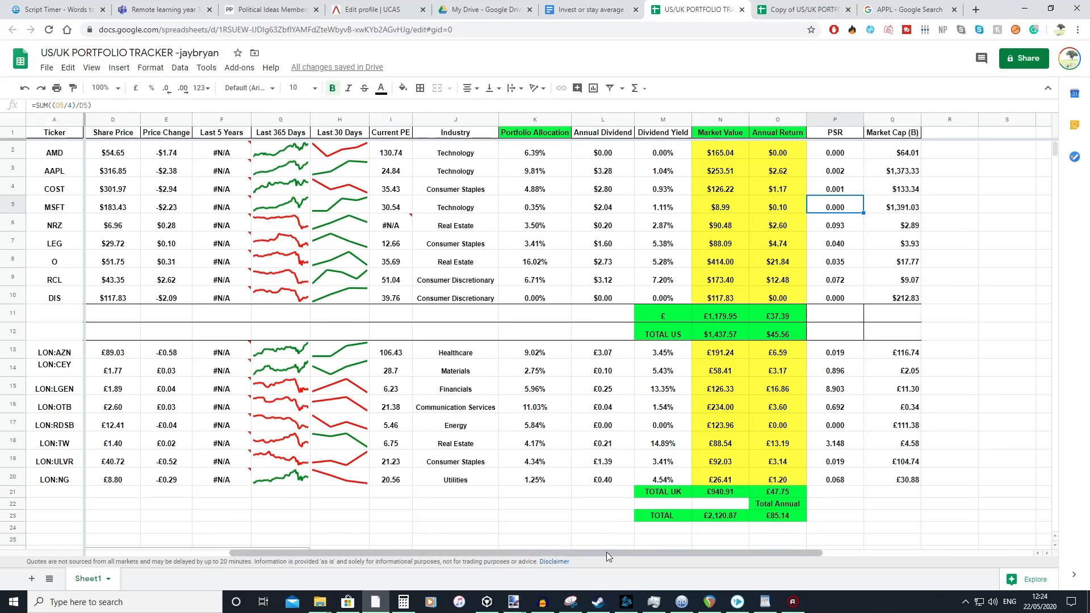
drag(604, 554, 339, 531)
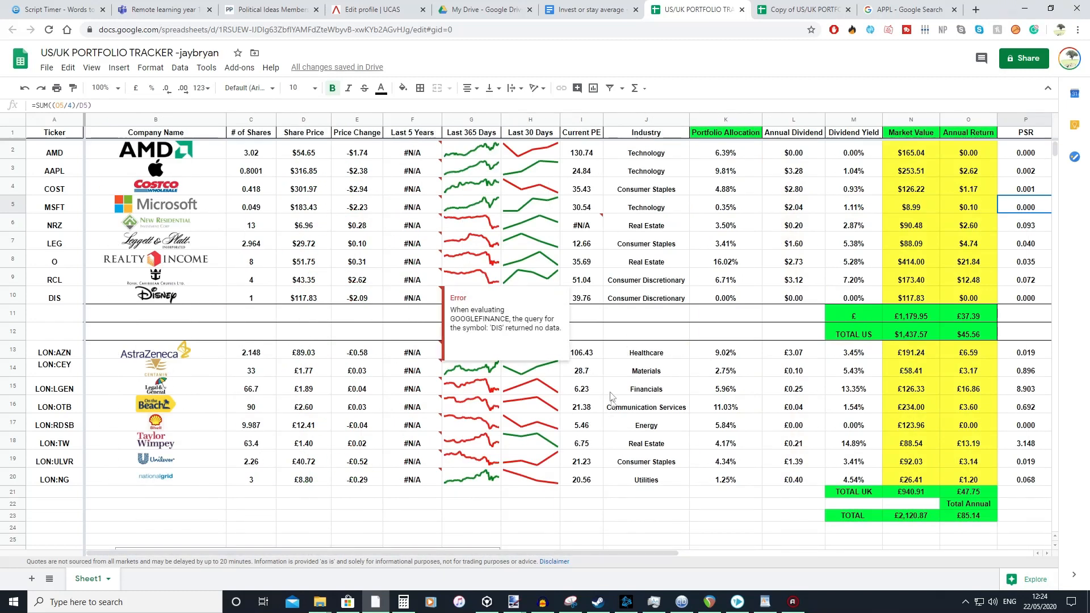
click(434, 189)
click(466, 160)
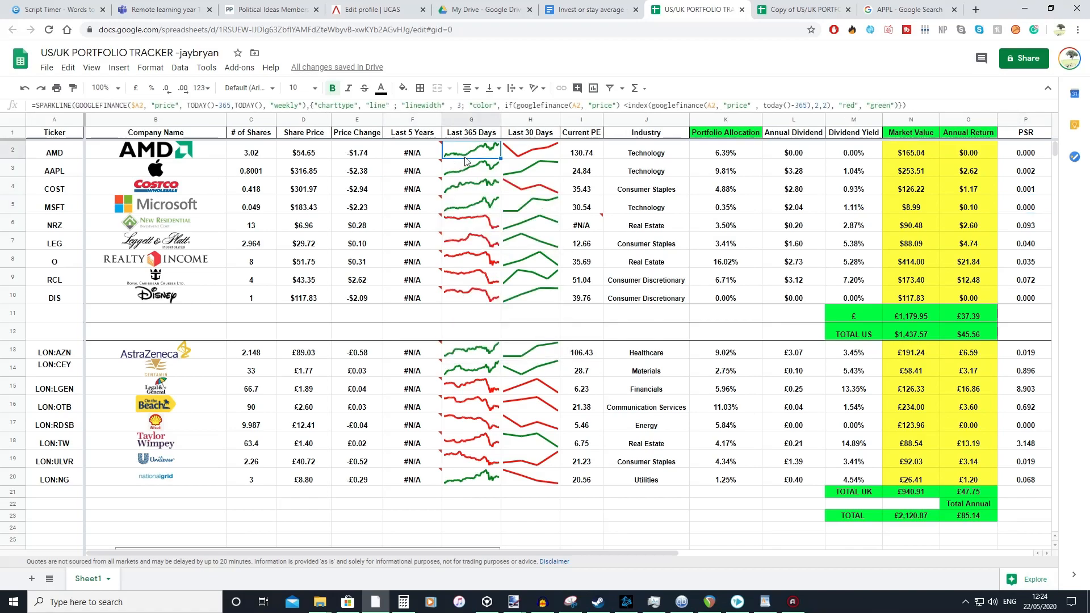
scroll(625, 227, down, 10)
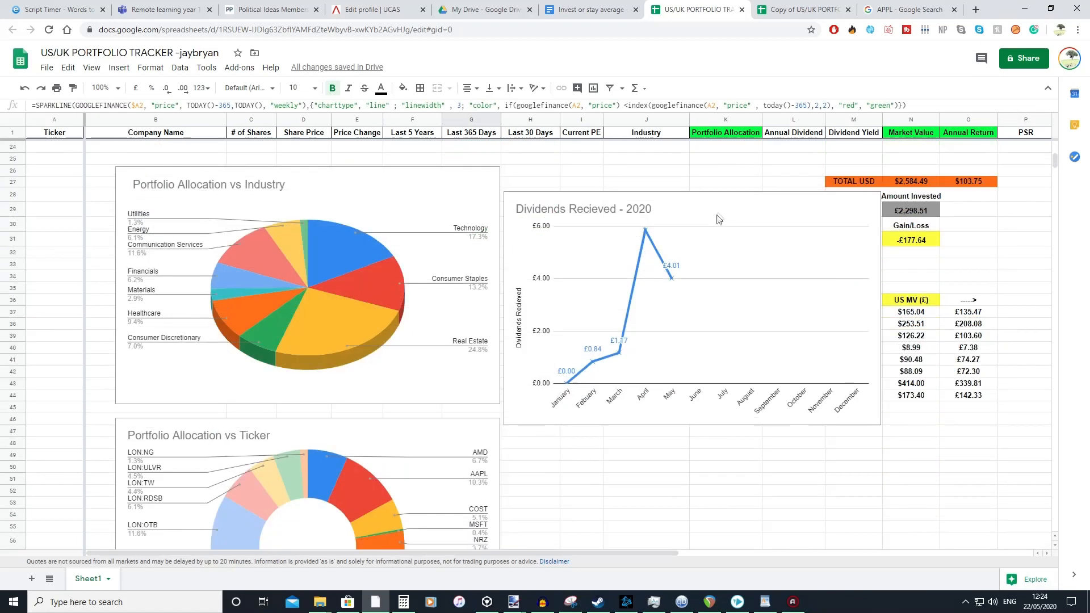
scroll(689, 237, up, 5)
scroll(689, 238, up, 6)
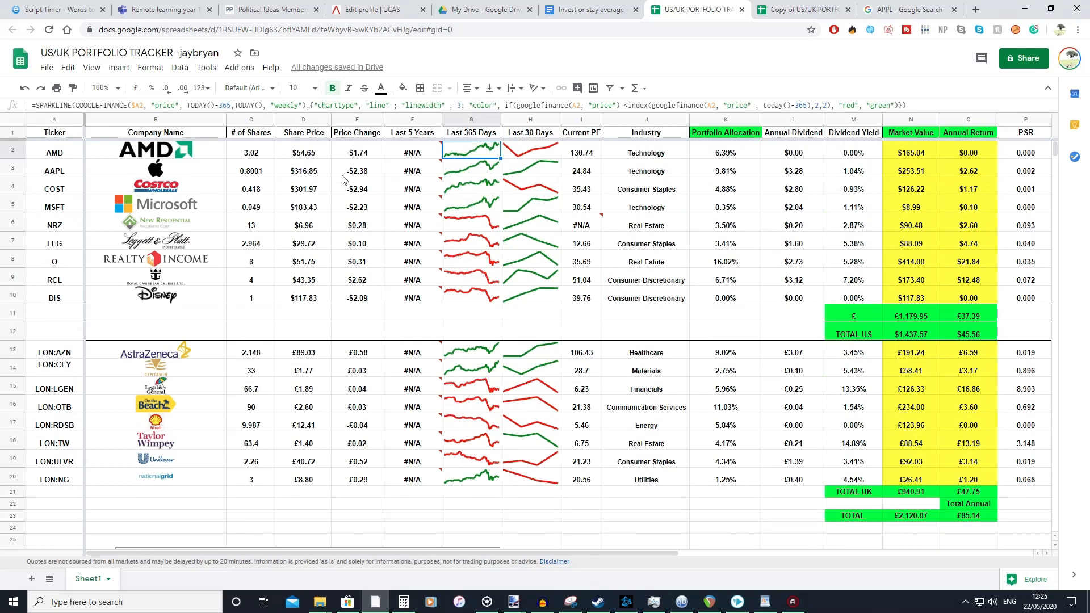
Switch to the copied, mostly empty tracker and review its column headings from Ticker through Market Cap (B)
click(776, 7)
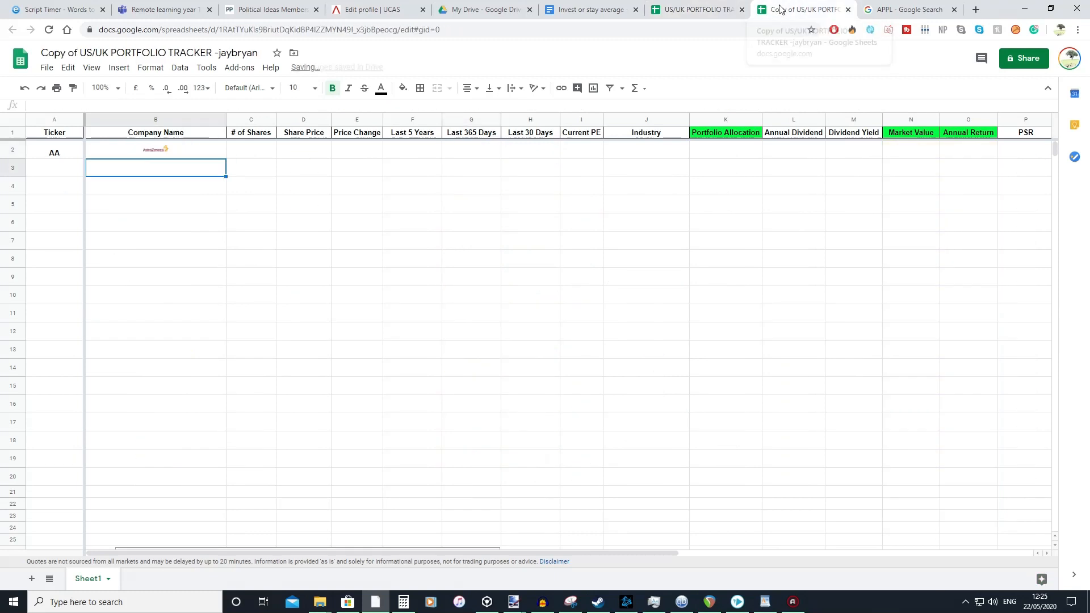
click(56, 135)
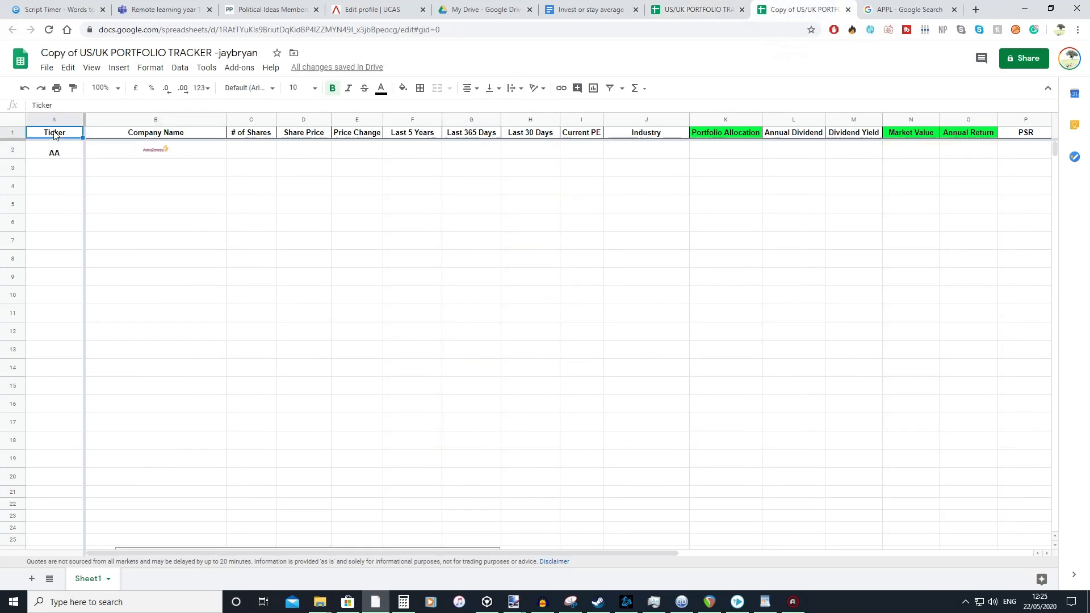
click(138, 136)
click(240, 141)
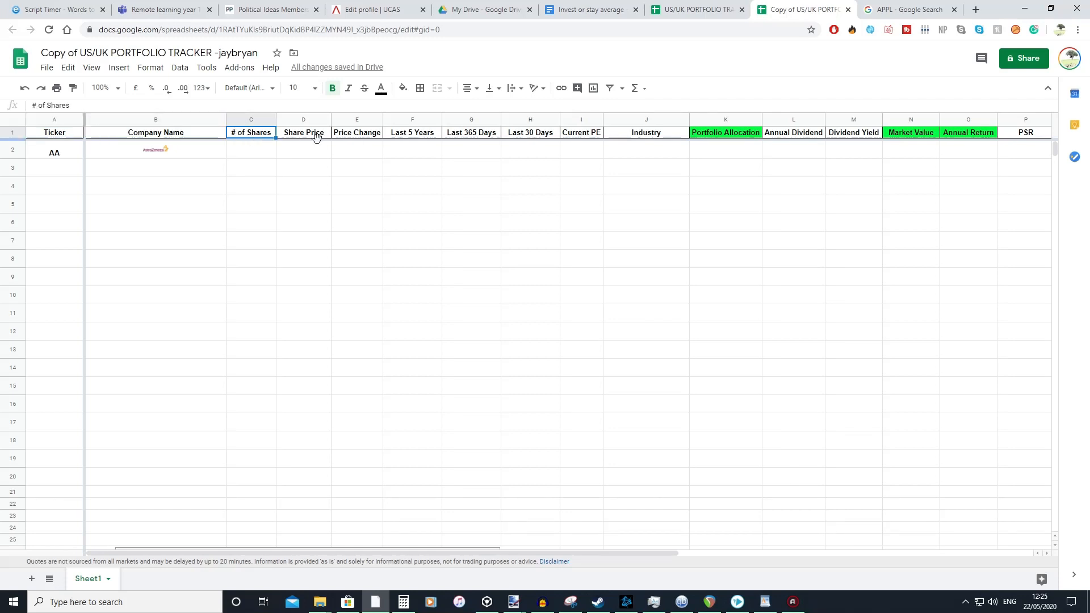
click(370, 138)
click(425, 136)
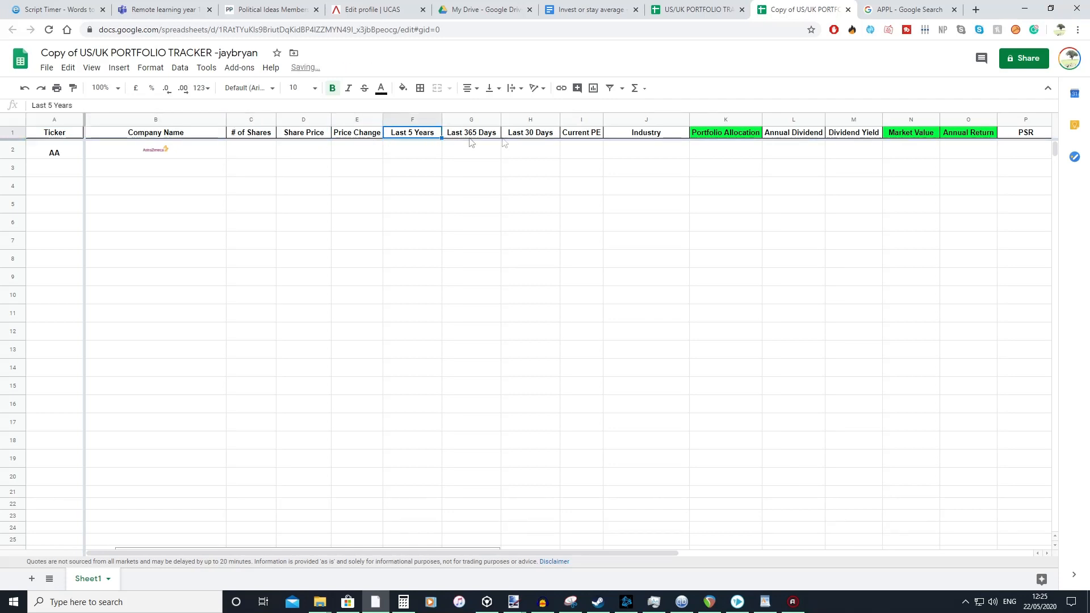
shift+click(552, 133)
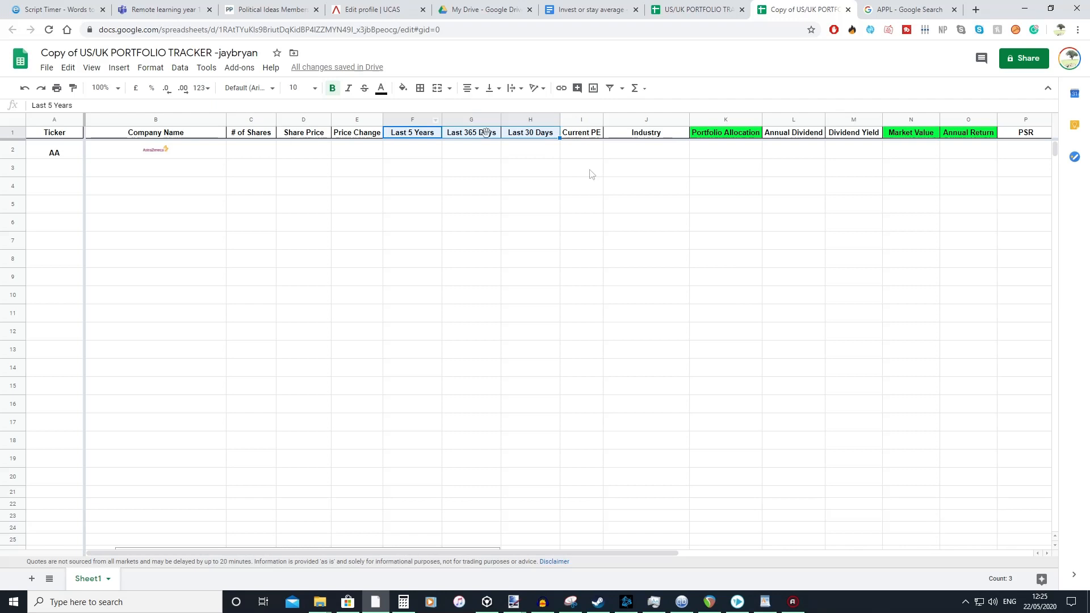
click(580, 137)
click(750, 139)
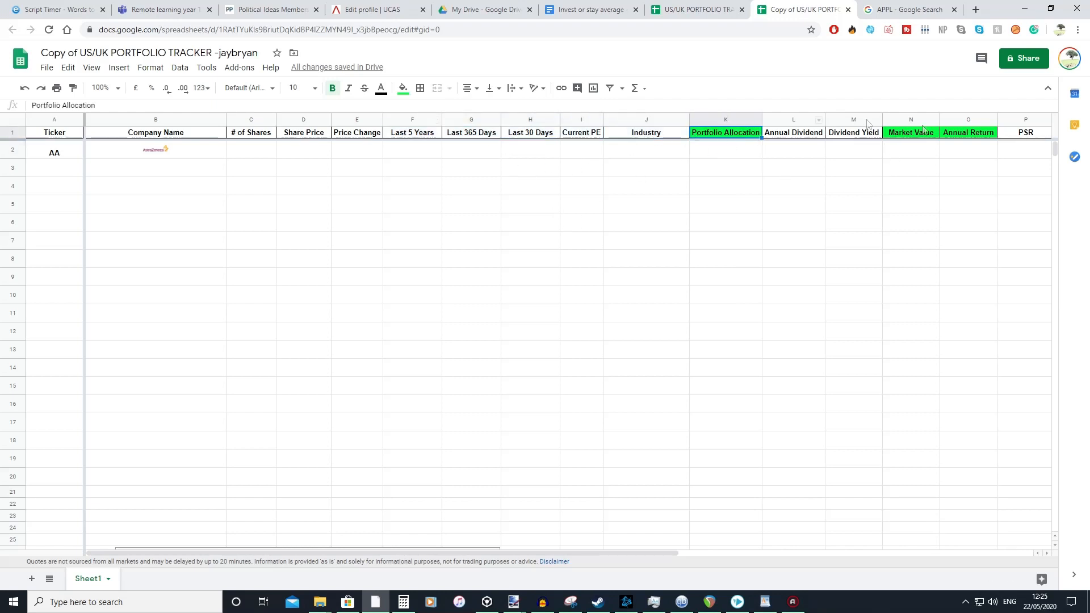
click(807, 137)
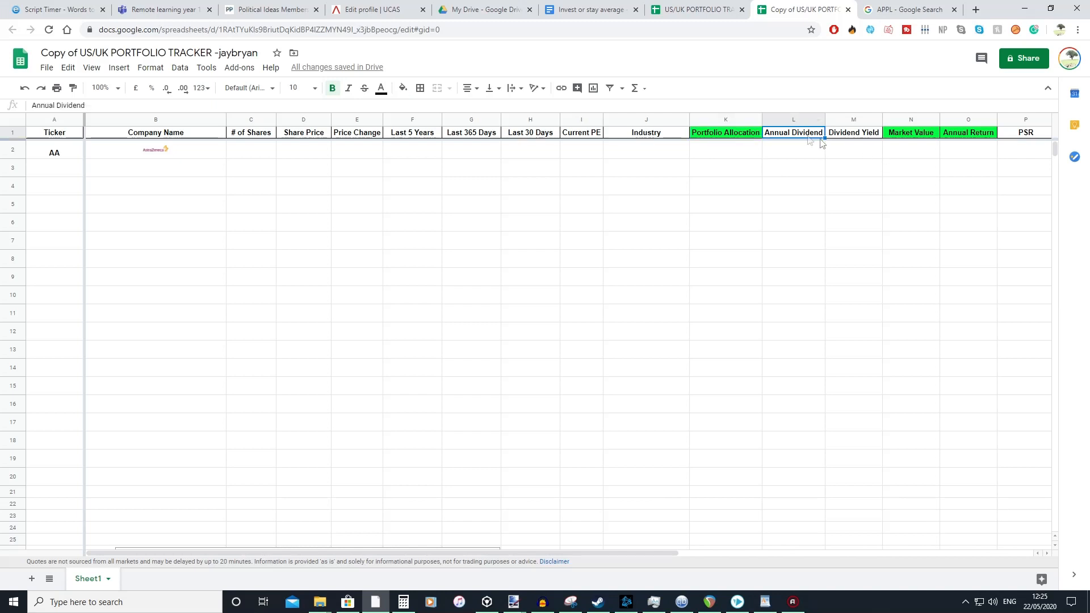
click(871, 138)
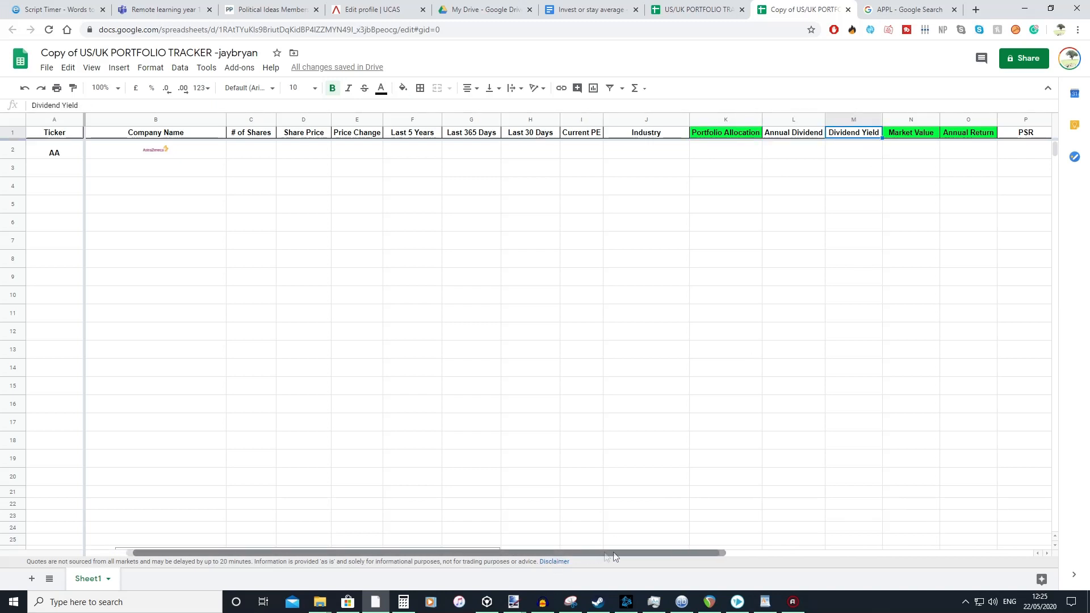
drag(606, 556, 724, 554)
click(672, 138)
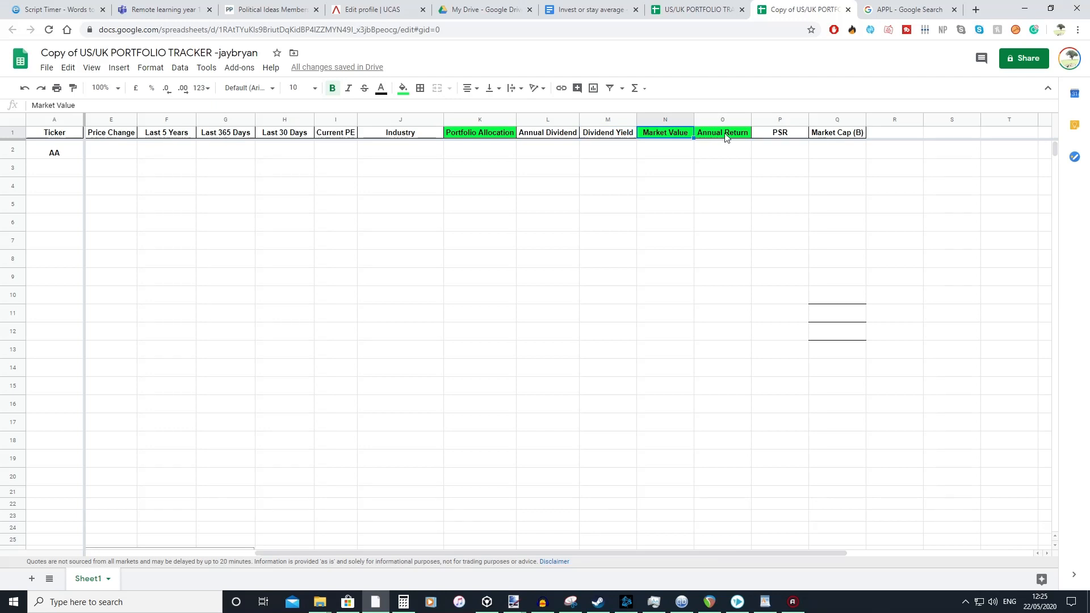
drag(801, 137, 836, 133)
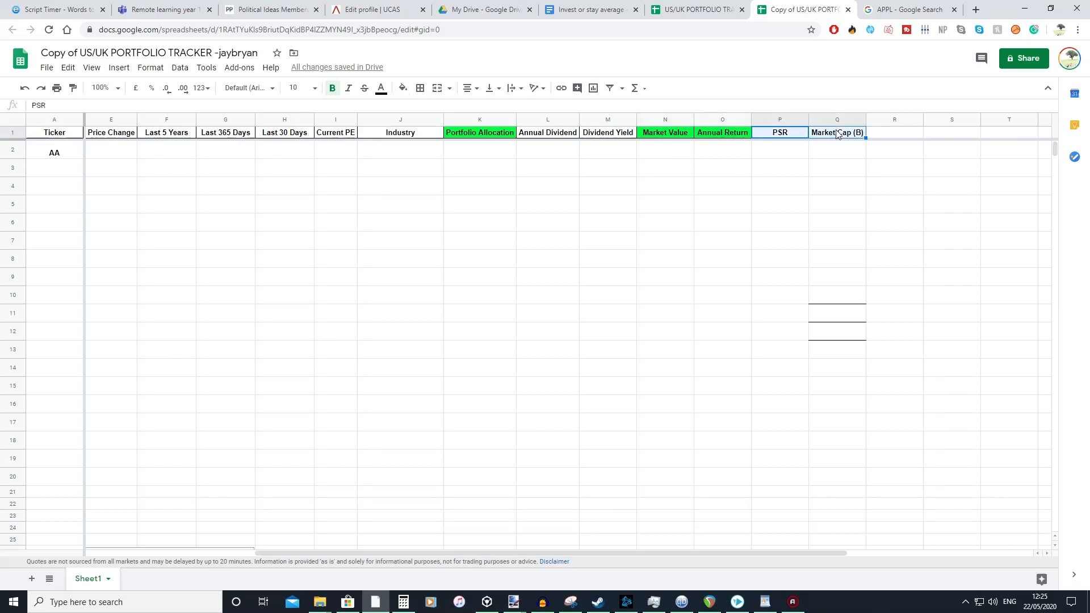
drag(598, 552, 413, 553)
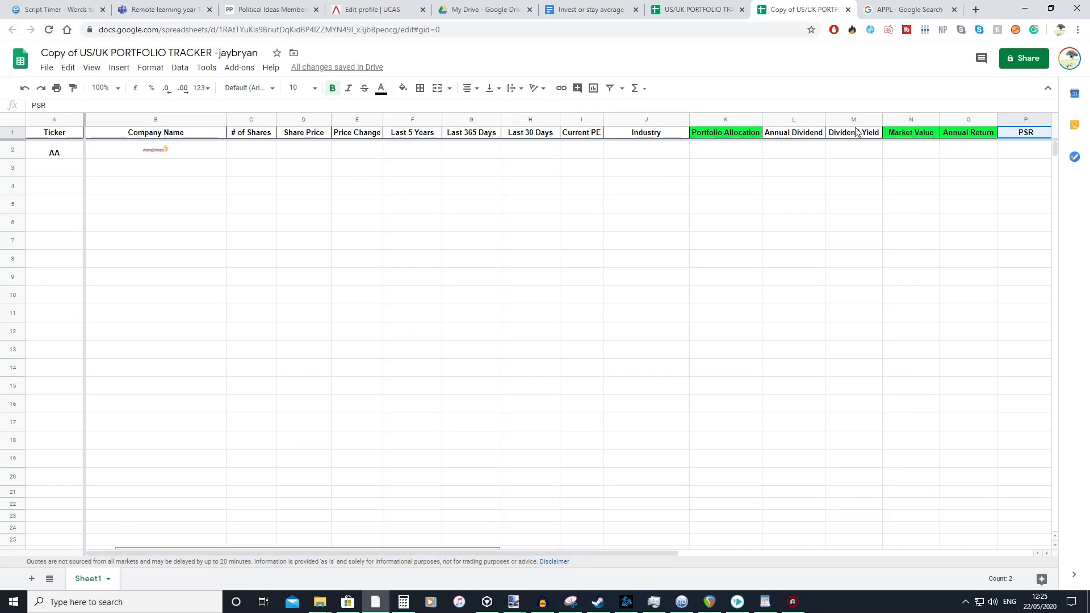
Enter the tickers LON:AZN in A2 and AAPL in A3
click(81, 158)
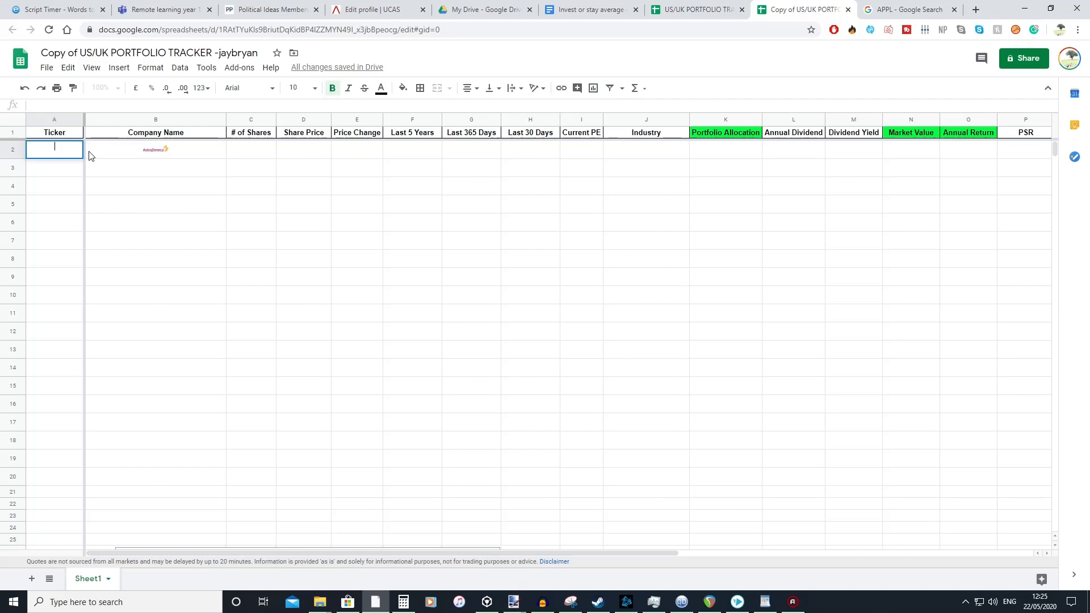
text(NJ)
text(:)
text(AZN)
key(Return)
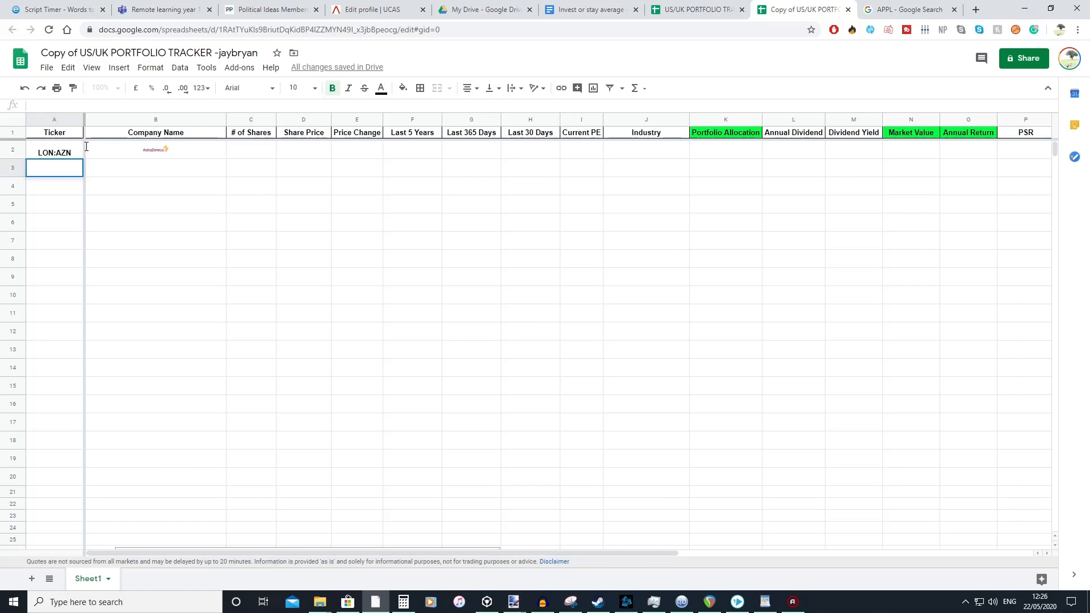
text(AAPL)
key(Return)
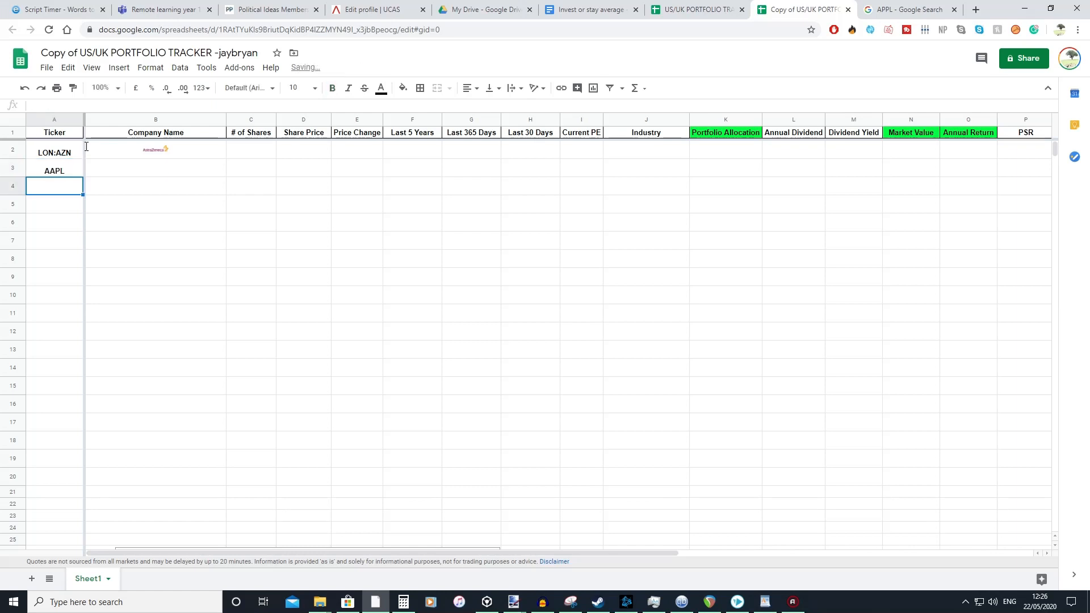
Copy the image address of the white-on-black Apple logo from the Google image results for the AAPL company name cell
click(170, 167)
click(173, 152)
click(164, 165)
click(161, 155)
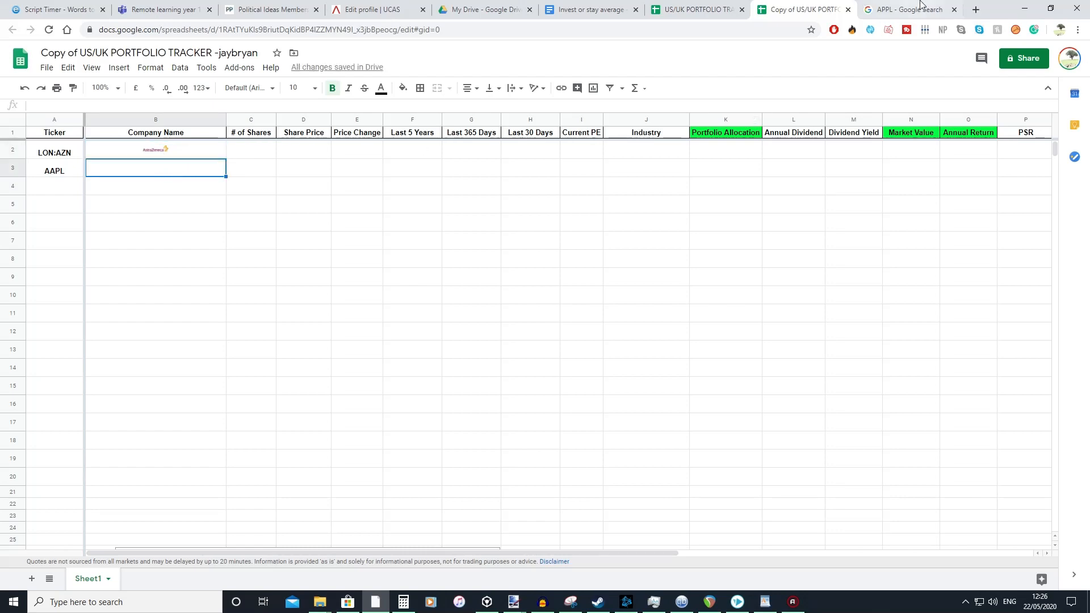
click(906, 10)
right_click(809, 226)
click(865, 352)
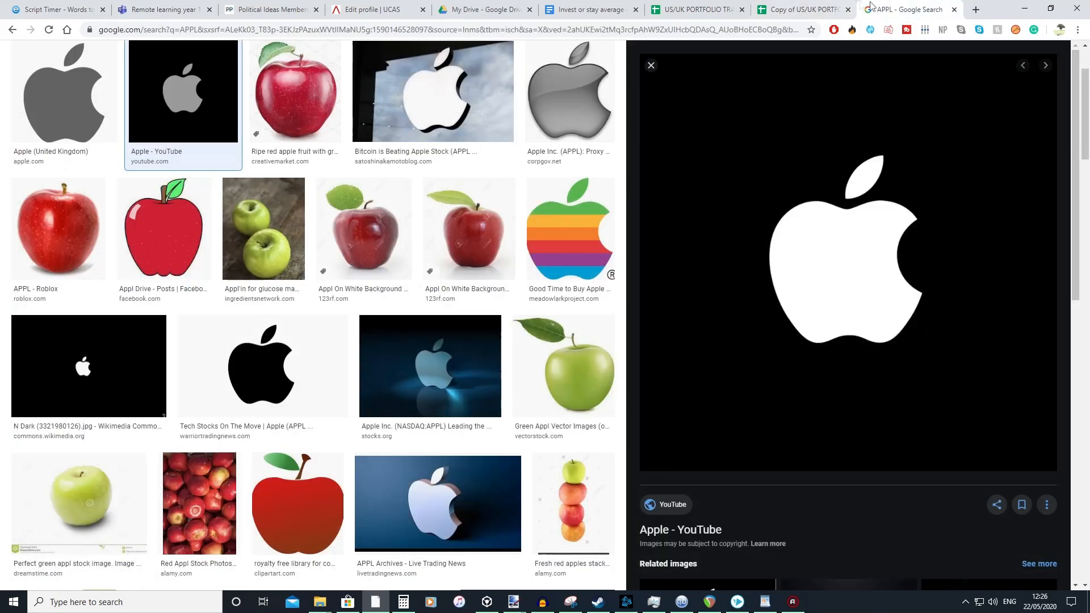
Insert the Apple logo into cell B3 of the copied tracker using the copied image URL
click(807, 10)
click(118, 67)
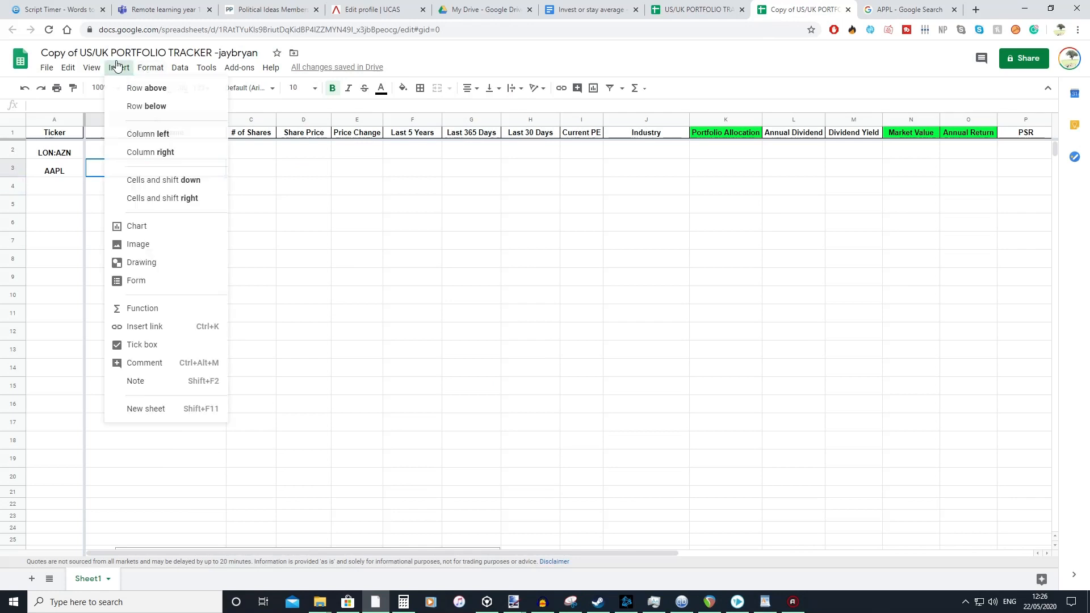
mouse_move(171, 244)
click(264, 248)
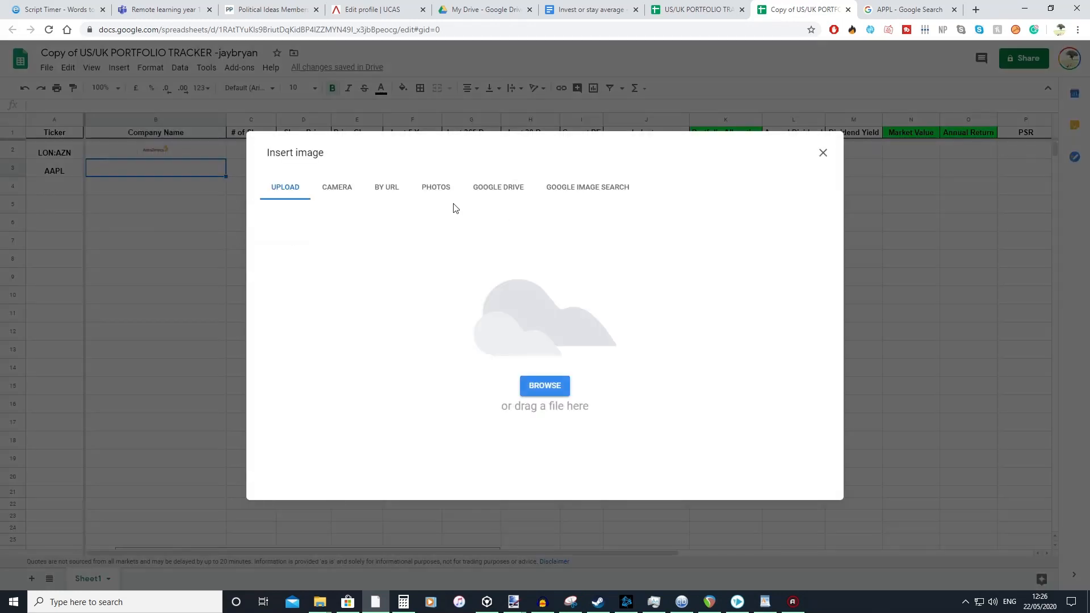
click(387, 187)
right_click(476, 245)
click(499, 333)
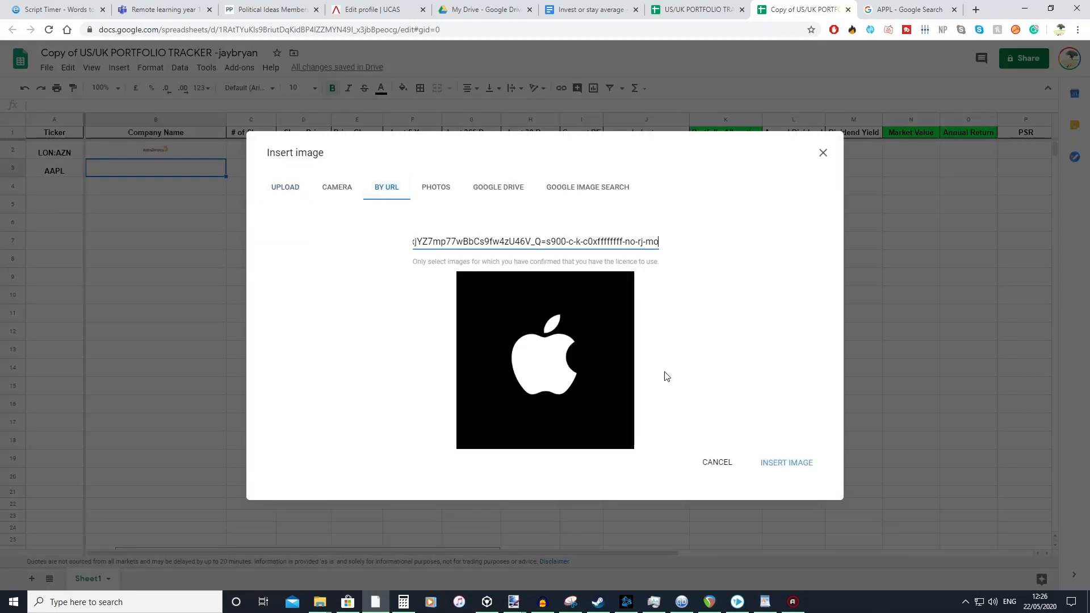
click(812, 462)
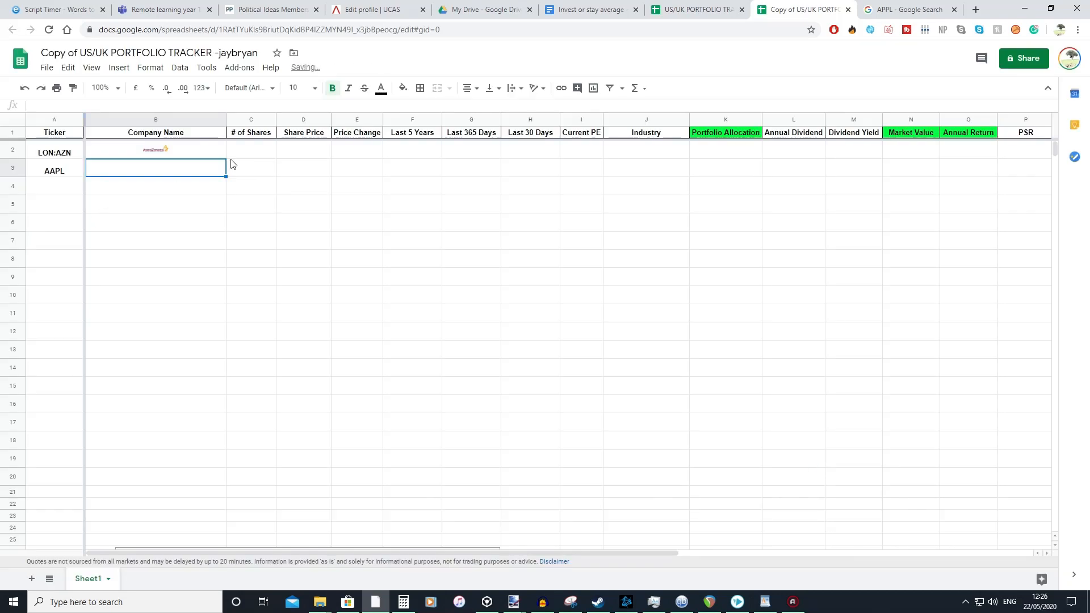
Enter share counts of 10 for AAPL in C3 and 50 for LON:AZN in C2
click(244, 176)
double_click(244, 176)
text(0-)
text(10)
key(Return)
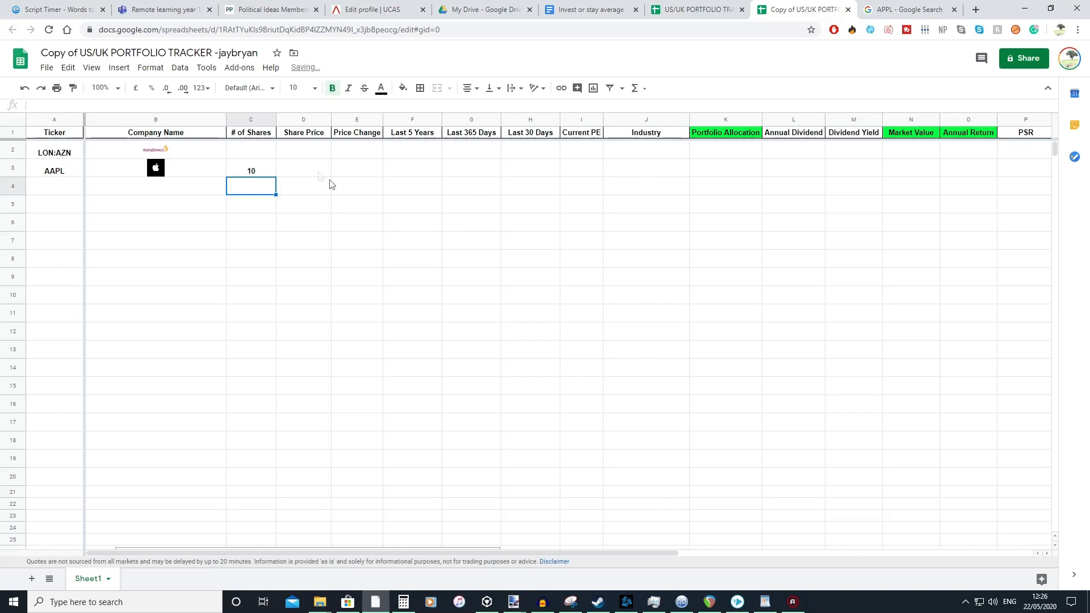
click(259, 155)
text(56)
key(BackSpace)
text(0)
key(Return)
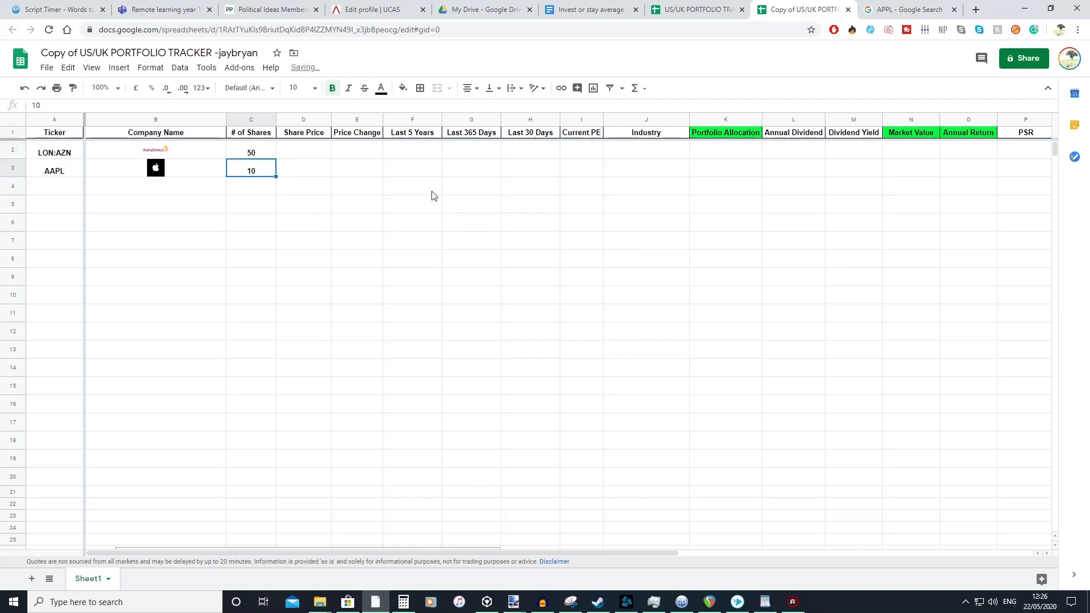
Enter the share price formula =GOOGLEFINANCE(A2, "price") in cell D2 for LON:AZN
key(Right)
click(305, 151)
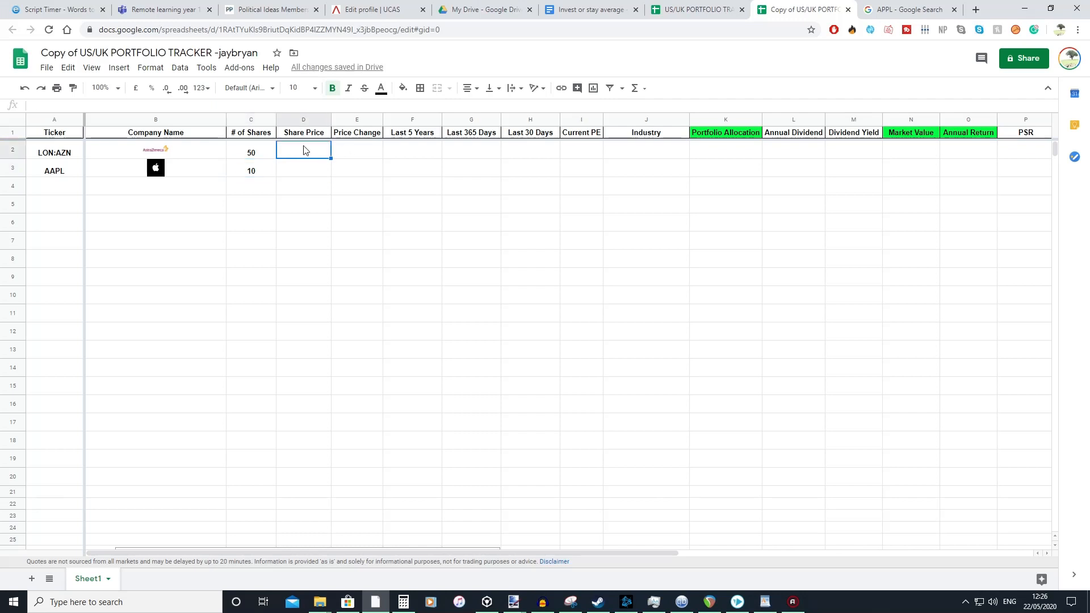
double_click(305, 150)
text(=GOOG)
click(312, 166)
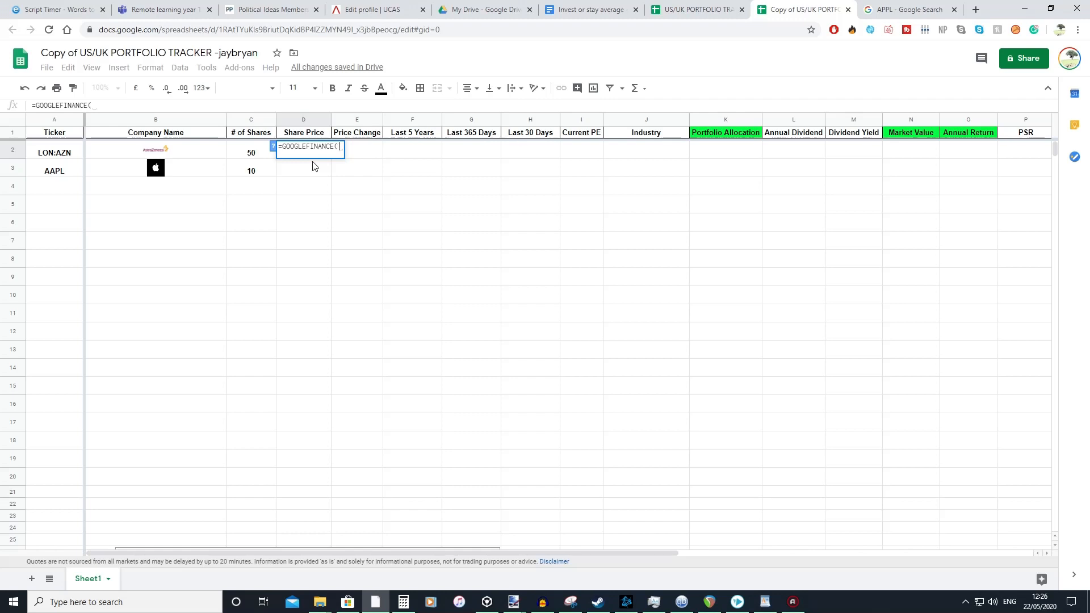
text(a2)
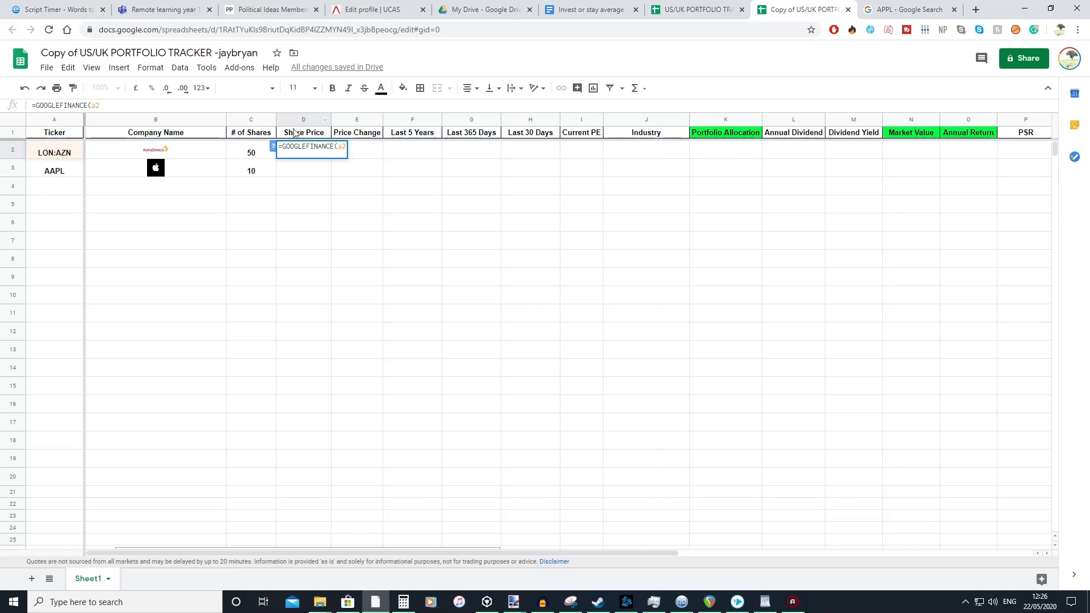
text(, "price)
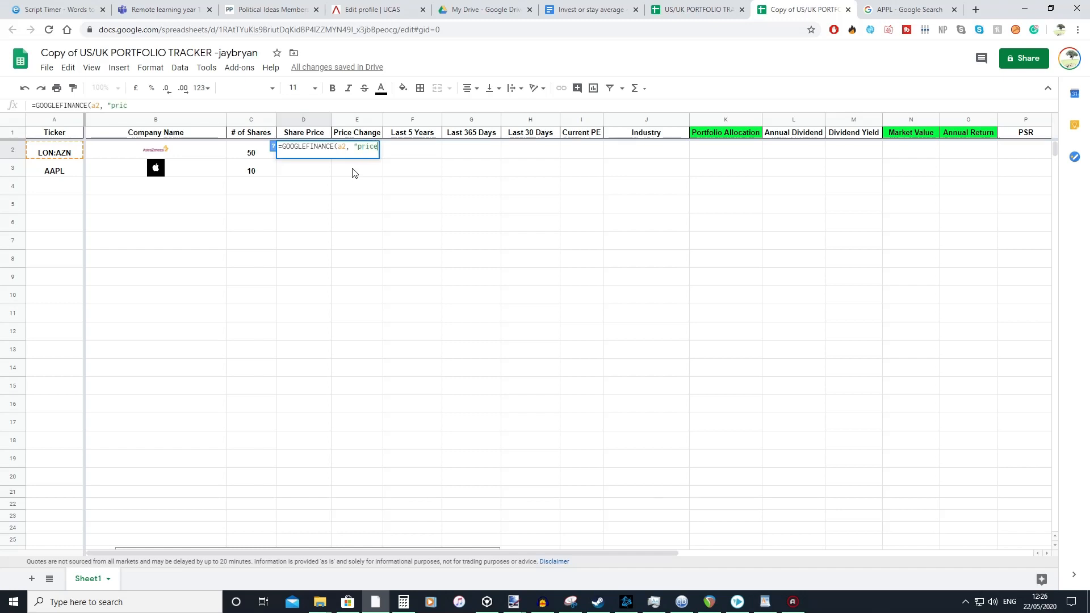
text("))
key(Return)
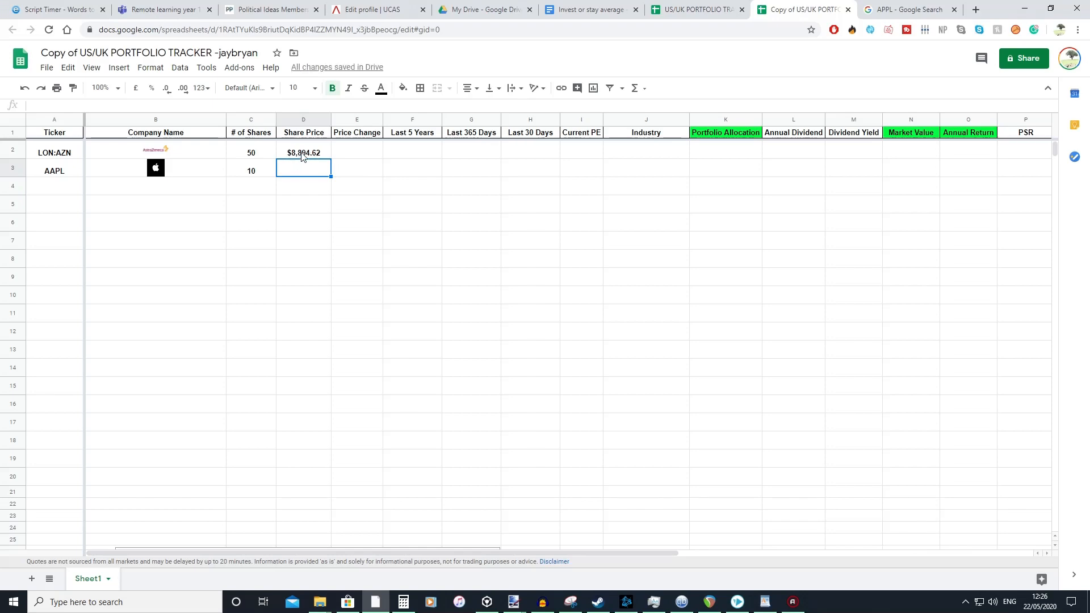
click(302, 157)
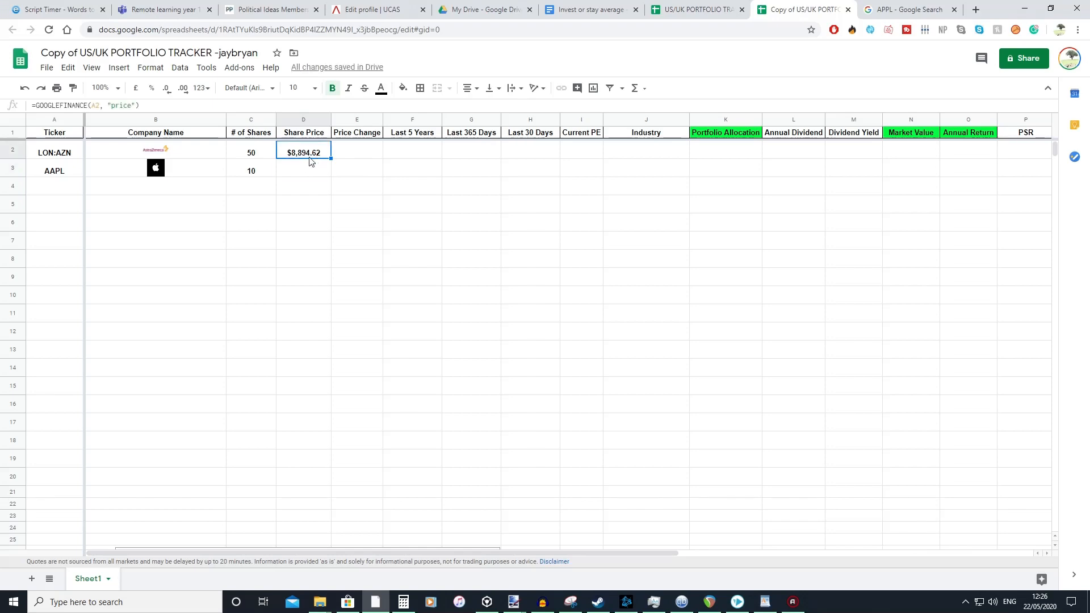
Look up the AstraZeneca share price on Google to compare it with the tracker, and return to the copied tracker
click(876, 11)
click(520, 31)
text(astra zeneca share)
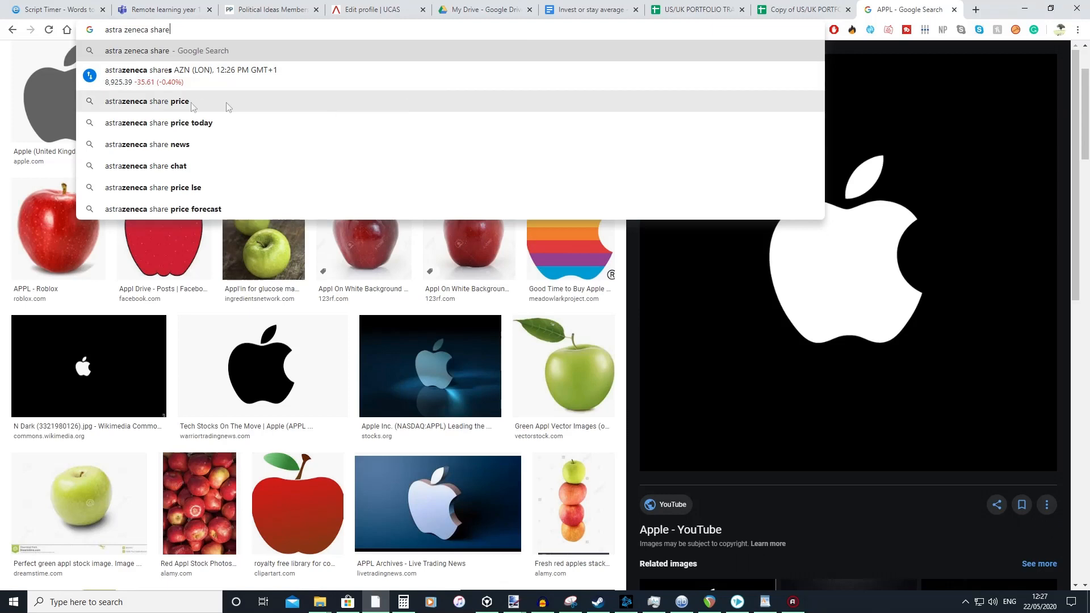
click(226, 102)
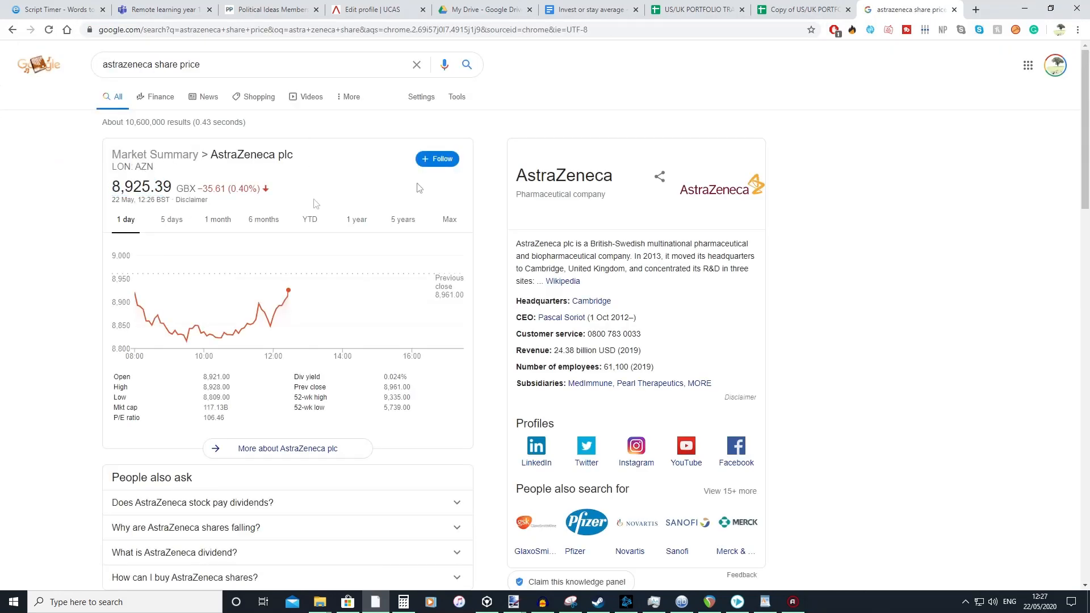
click(801, 10)
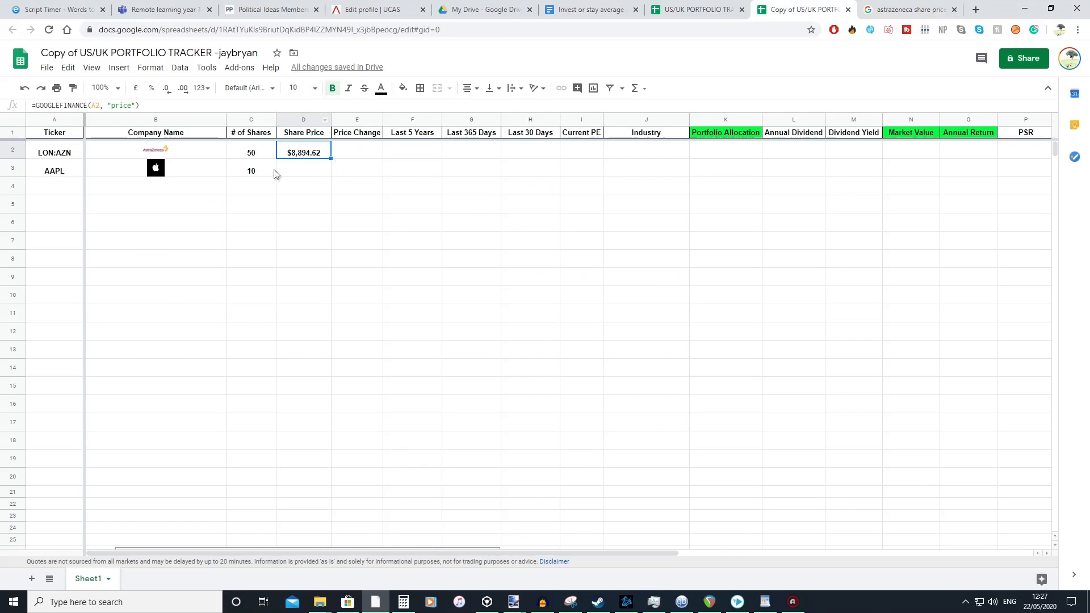
Format the LON:AZN share price in D2 as currency in pounds
click(136, 88)
click(314, 180)
click(307, 135)
click(314, 150)
click(326, 181)
click(322, 157)
Append /100 to the share price formula in D2 to convert the LON:AZN price from pence to pounds
double_click(318, 154)
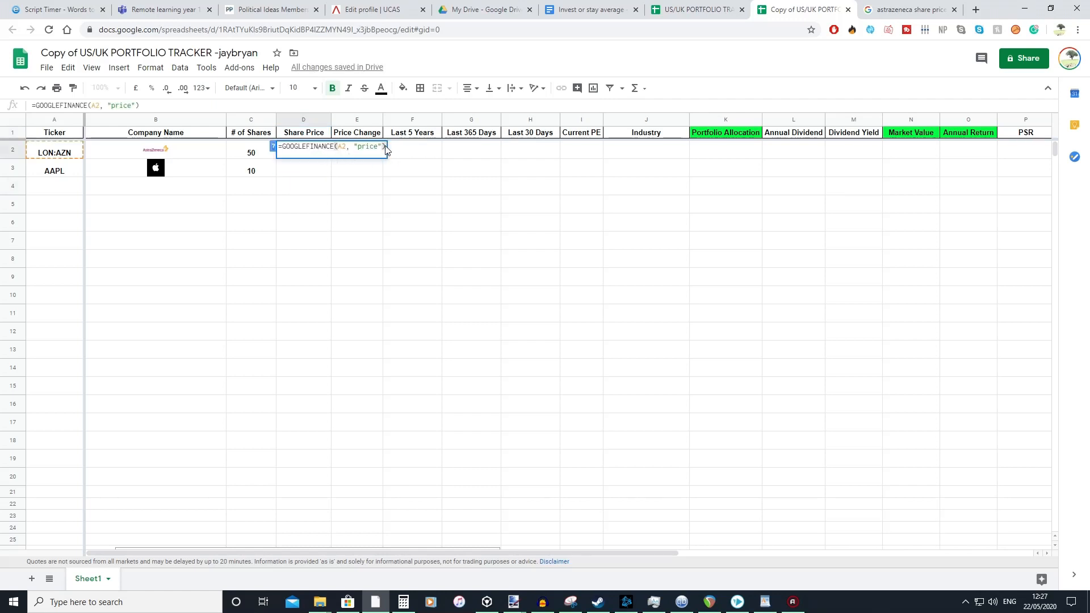
text(/100)
key(Return)
click(319, 157)
double_click(320, 158)
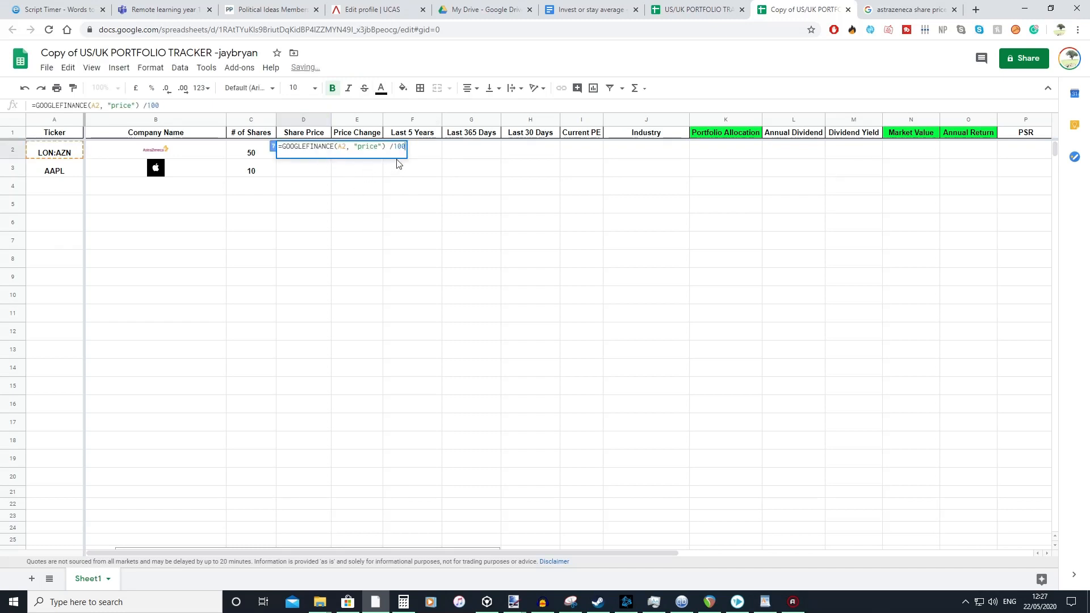
click(376, 192)
click(292, 152)
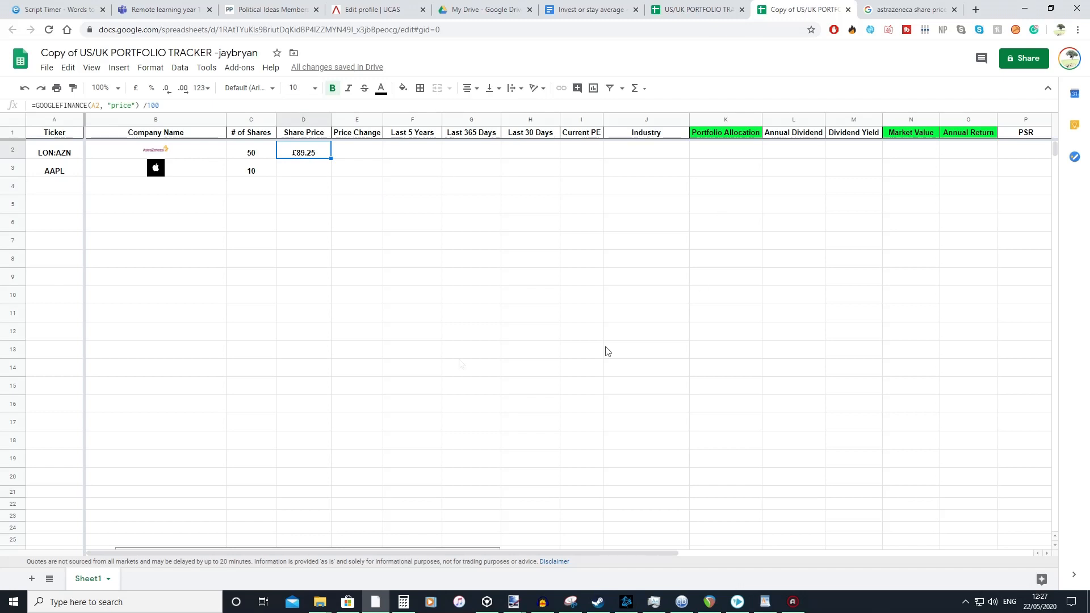
Fill the share price formula down to D3 for AAPL and remove the /100 division from that copy
click(306, 174)
click(310, 152)
drag(330, 158, 335, 171)
double_click(312, 170)
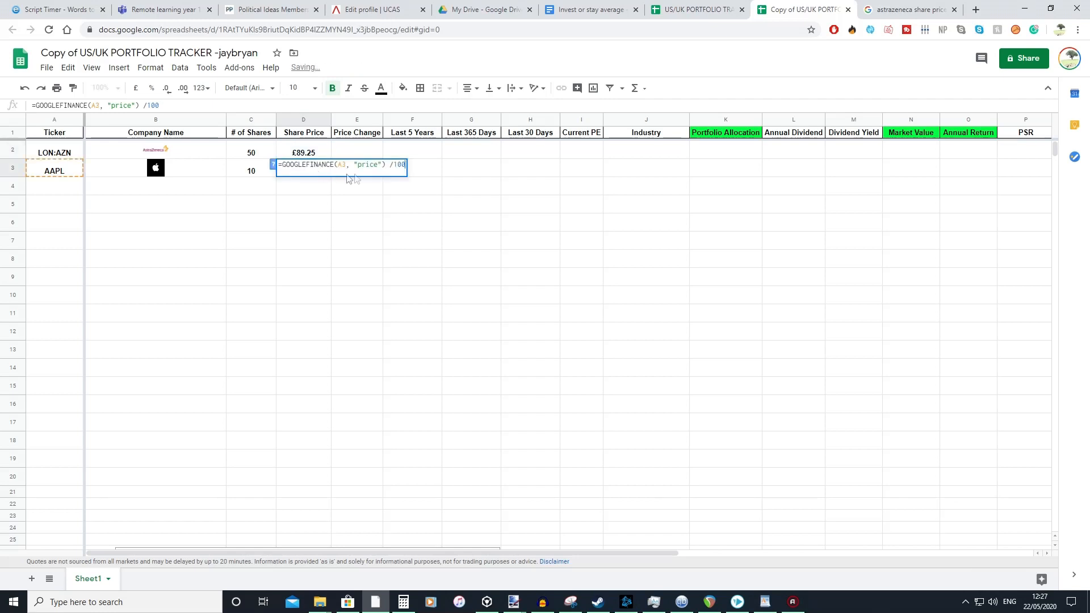
key(BackSpace)
key(BackSpace)
key(BackSpace)
key(Return)
click(315, 174)
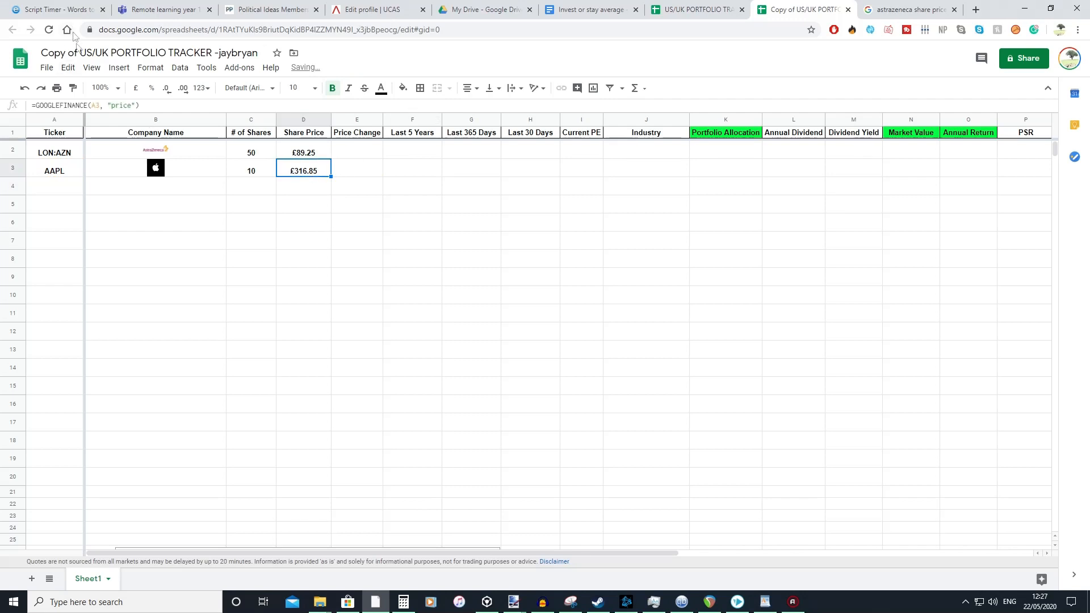
Change the number format of the AAPL share price in D3 to US dollars ($1,000.12)
click(91, 68)
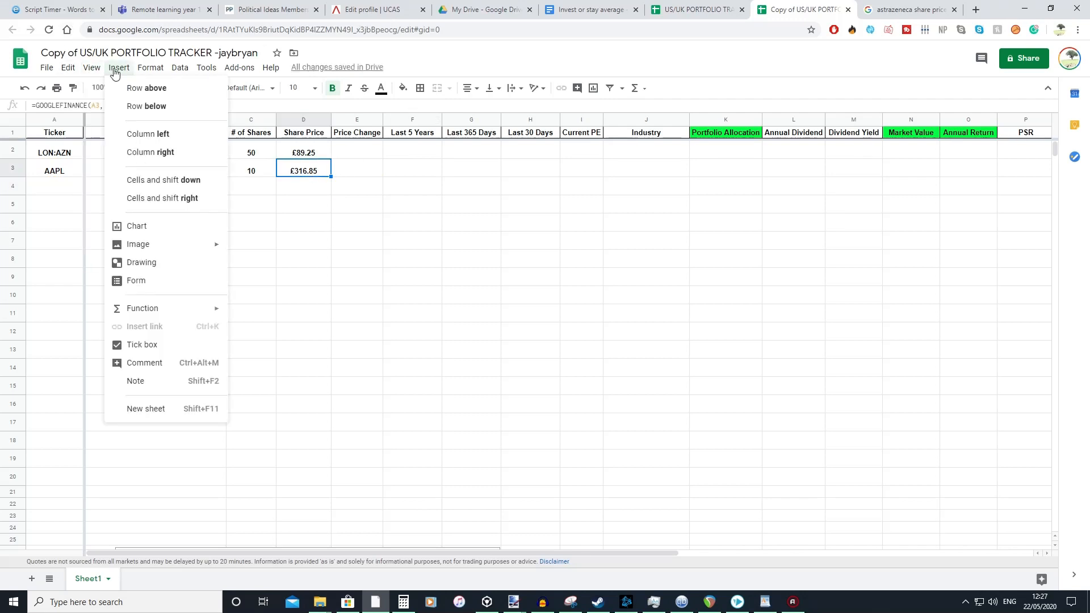
mouse_move(150, 68)
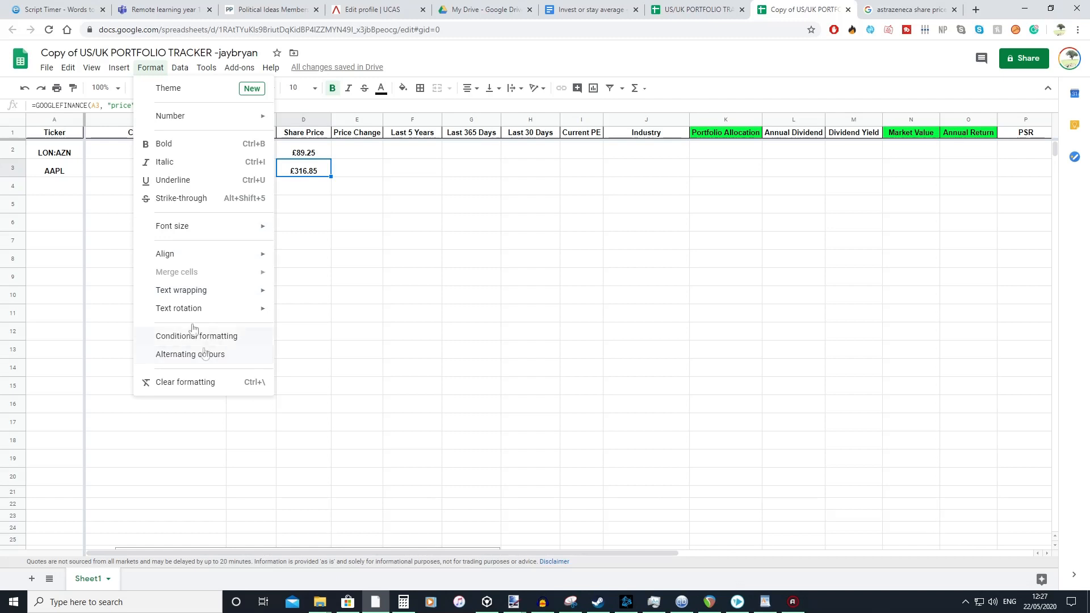
mouse_move(203, 117)
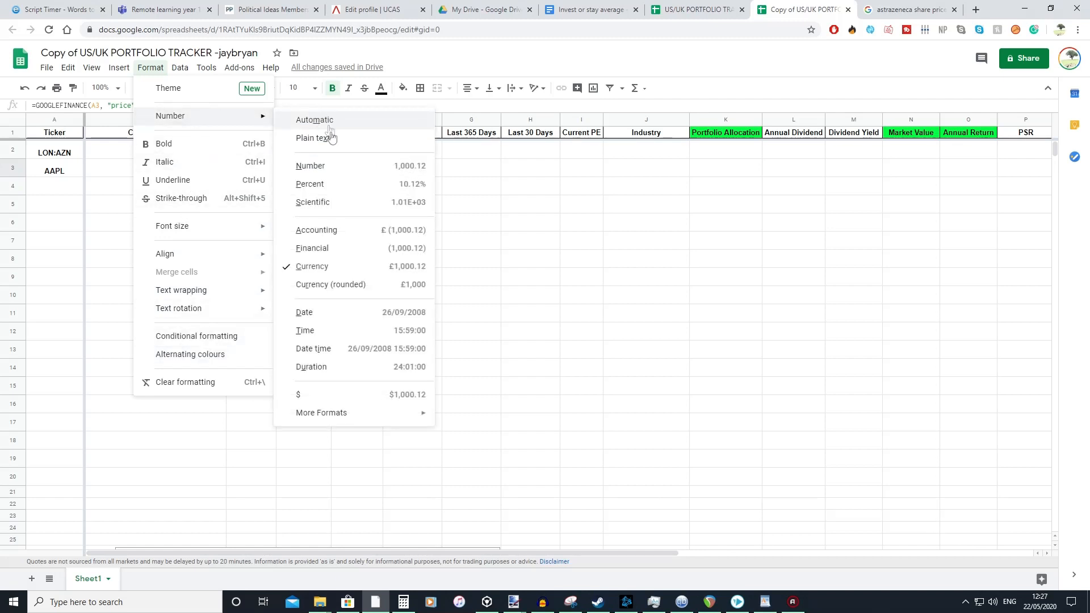
click(340, 396)
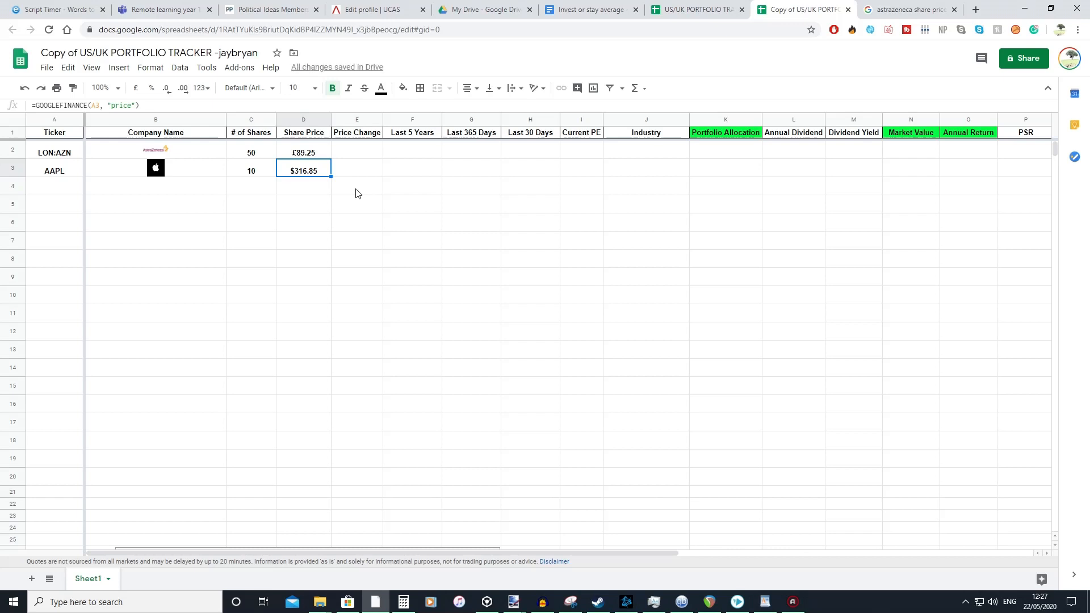
click(153, 211)
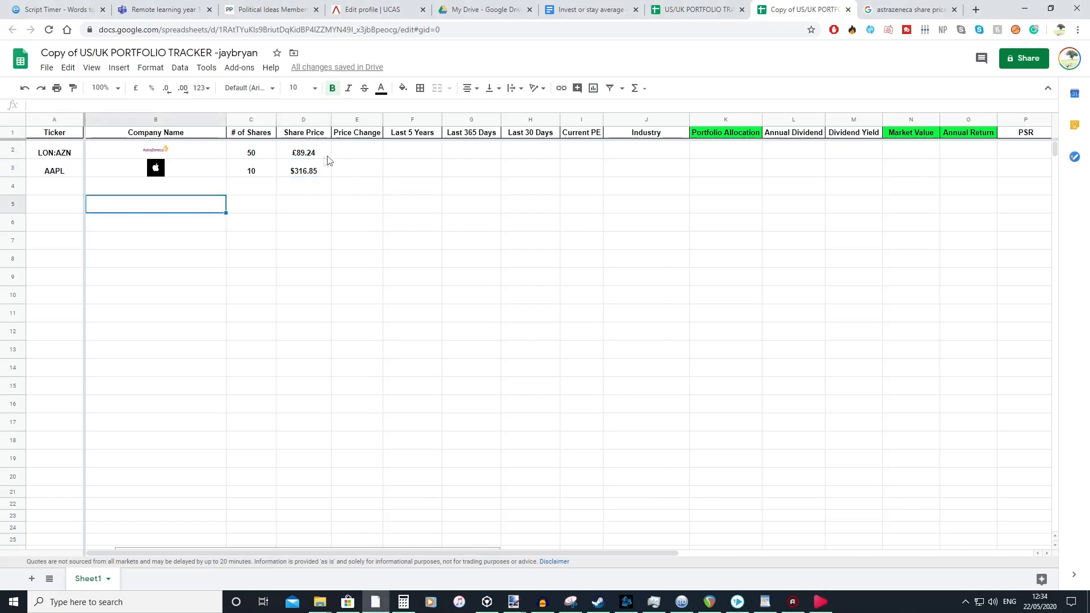
Enter the price change formula =GOOGLEFINANCE(A2, "change")/100 in cell E2 for LON:AZN
click(338, 157)
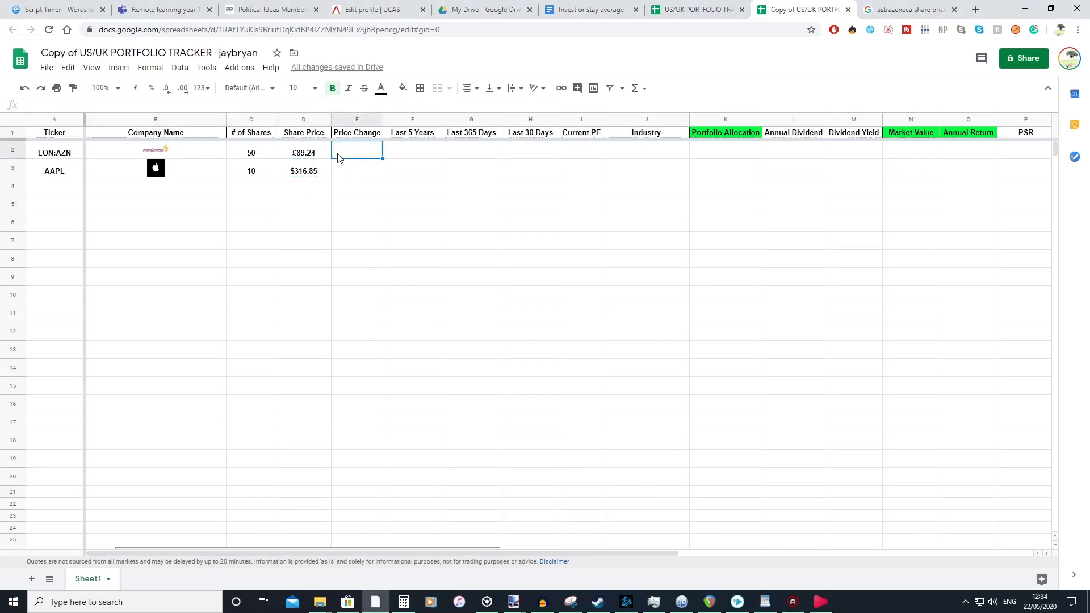
double_click(353, 157)
text(=GOOGLEFINANCE()
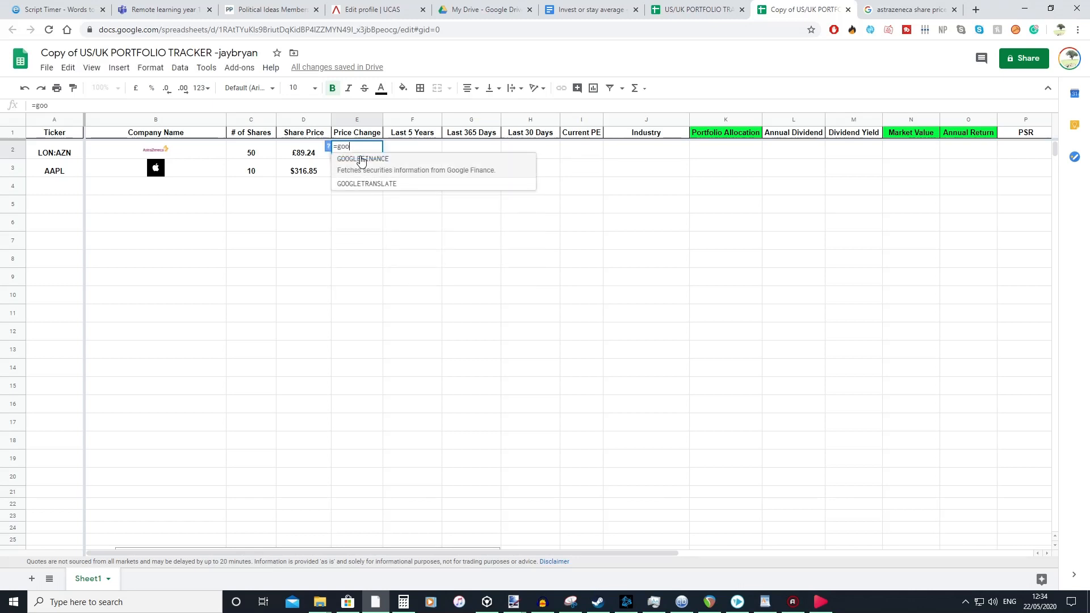
text(a)
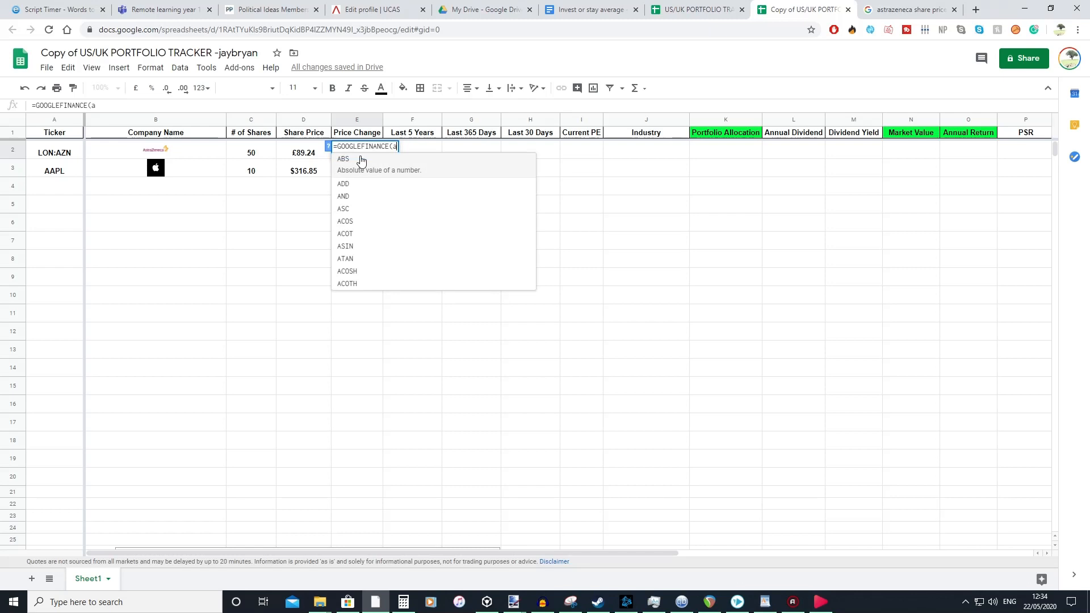
text(2, )
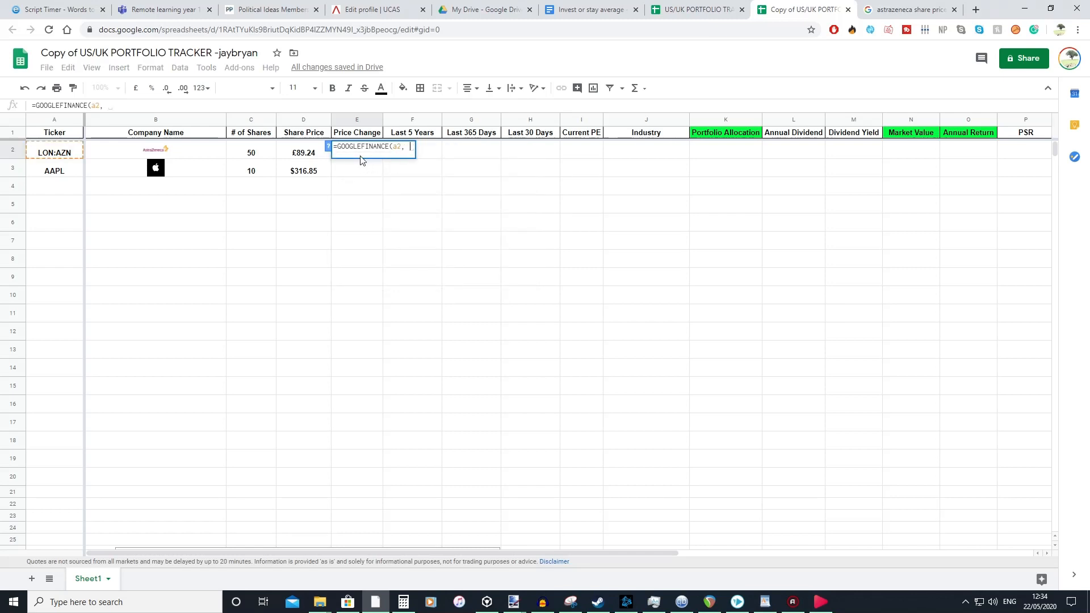
text(")
text(p)
text(change)
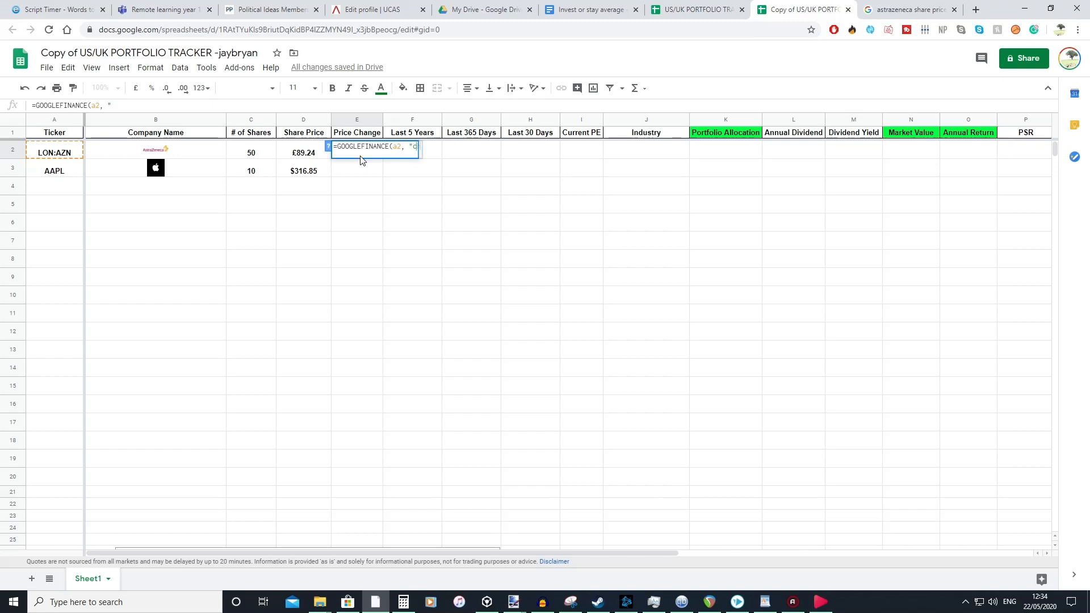
text() /1)
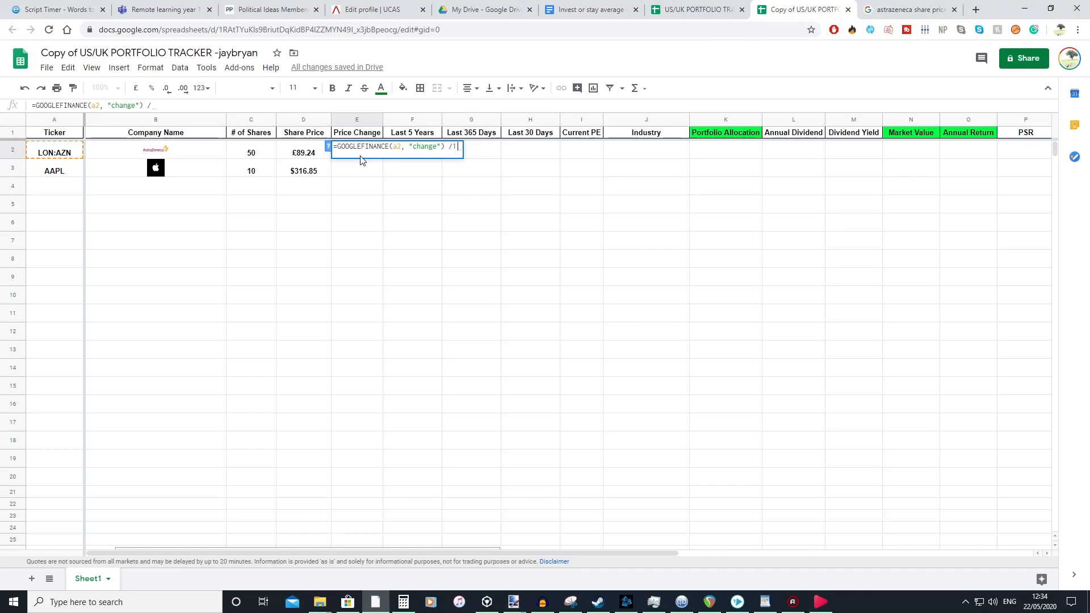
key(Return)
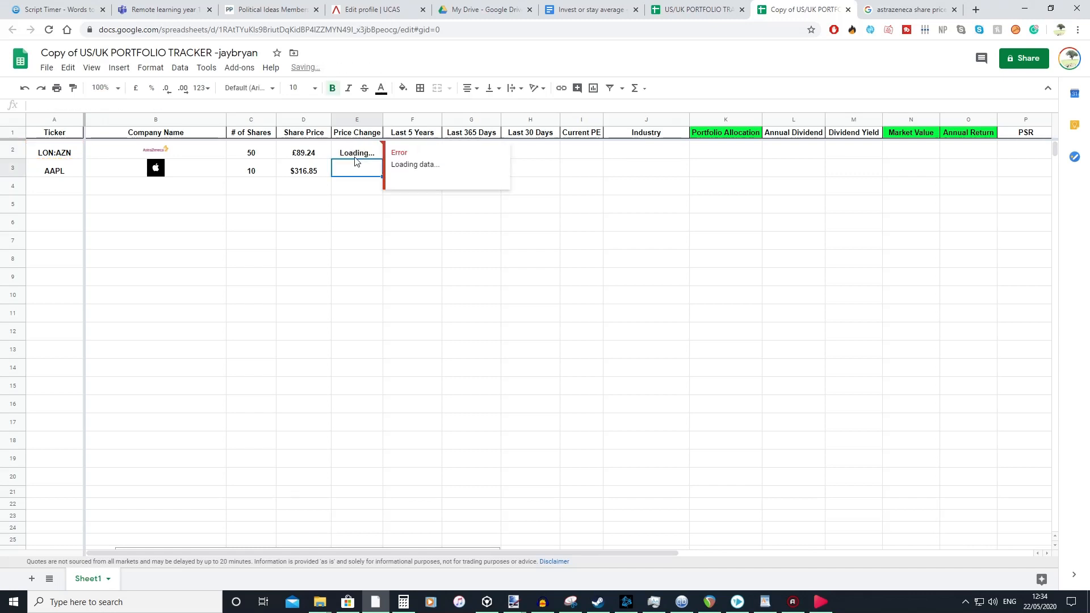
double_click(362, 152)
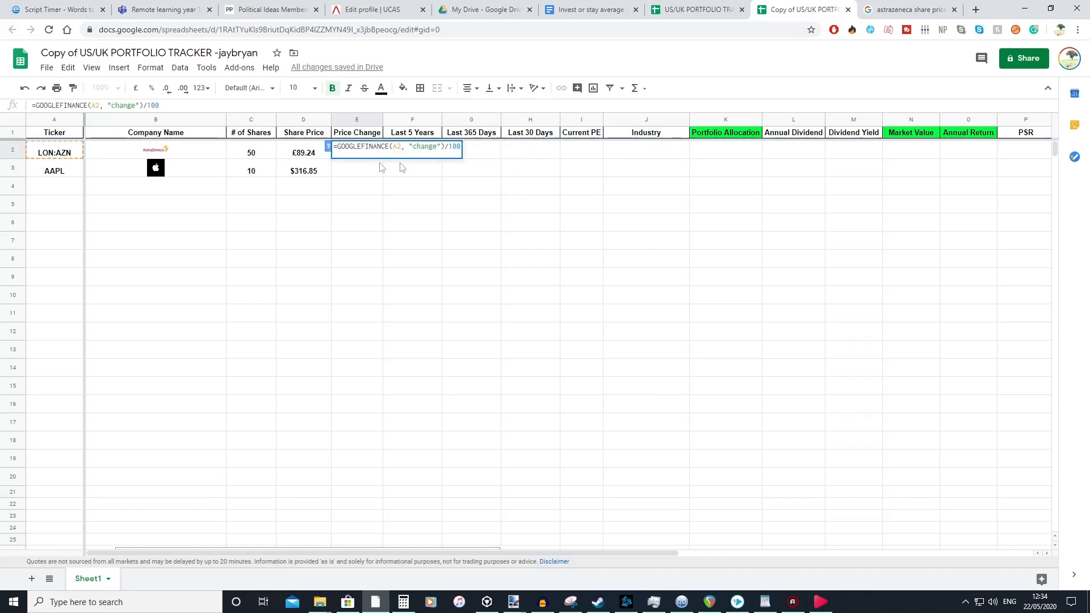
click(401, 165)
Fill the price change formula down to E3 for AAPL and remove the /100 division from that copy
click(369, 169)
click(369, 153)
drag(382, 159, 381, 169)
click(369, 168)
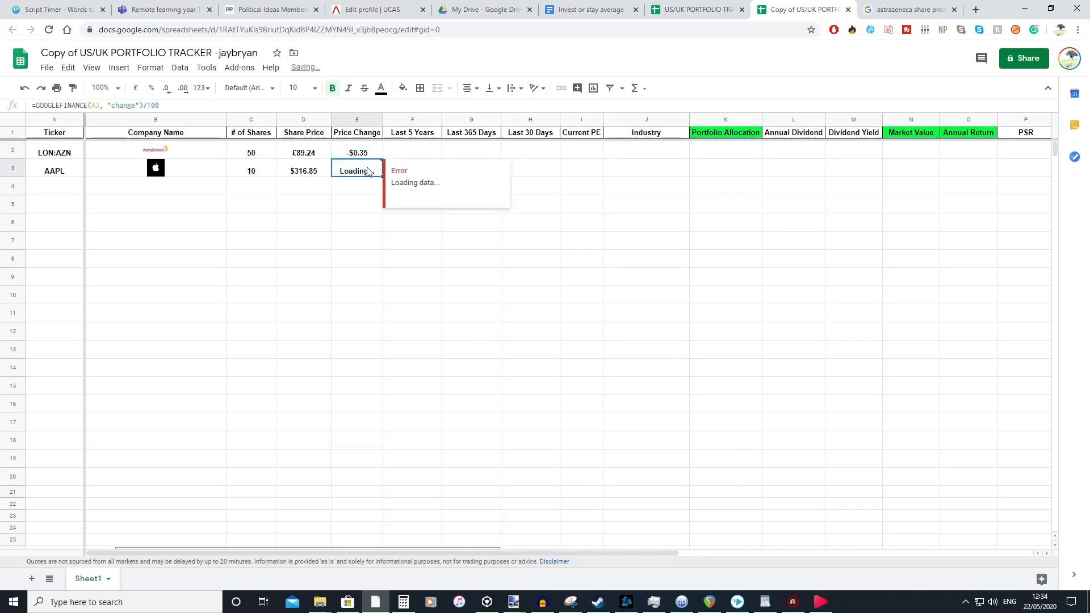
triple_click(368, 169)
click(461, 169)
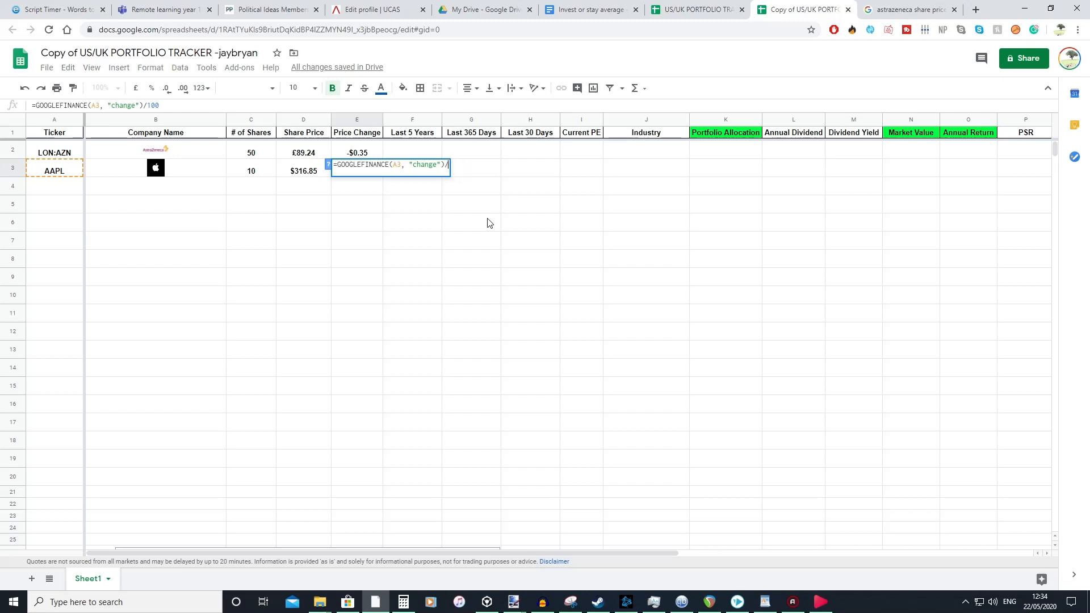
key(Return)
click(357, 172)
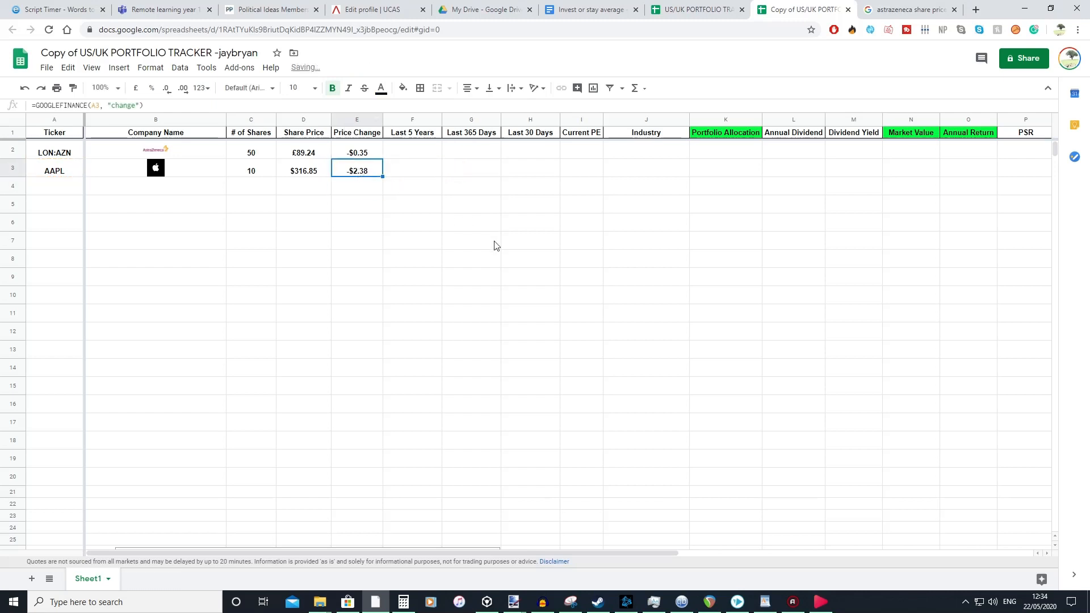
Delete the Last 5 Years, Last 365 Days and Last 30 Days columns (F to H)
click(417, 148)
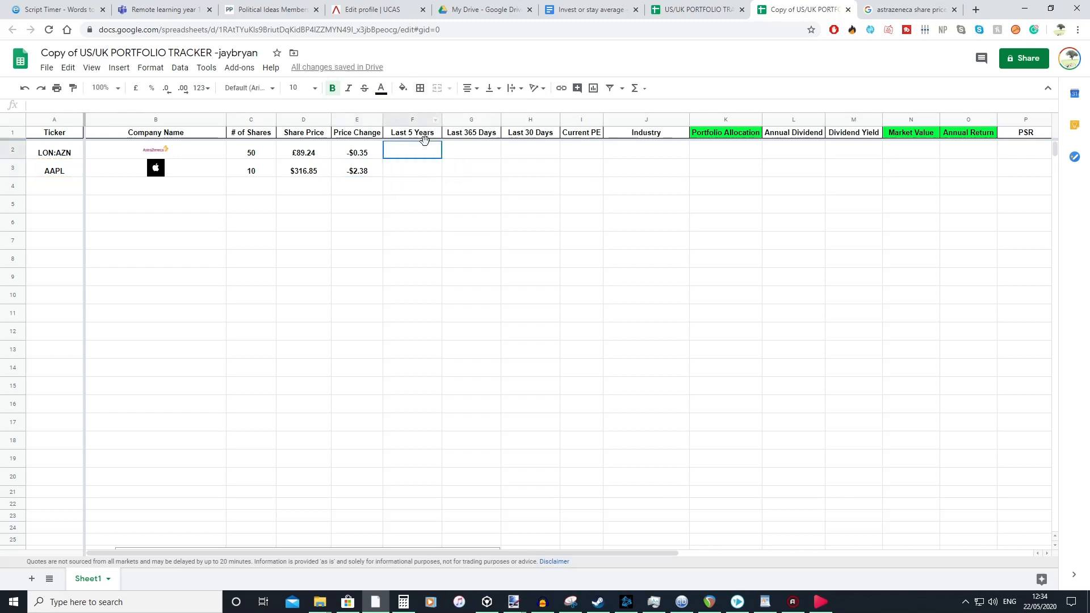
click(418, 118)
shift+click(580, 121)
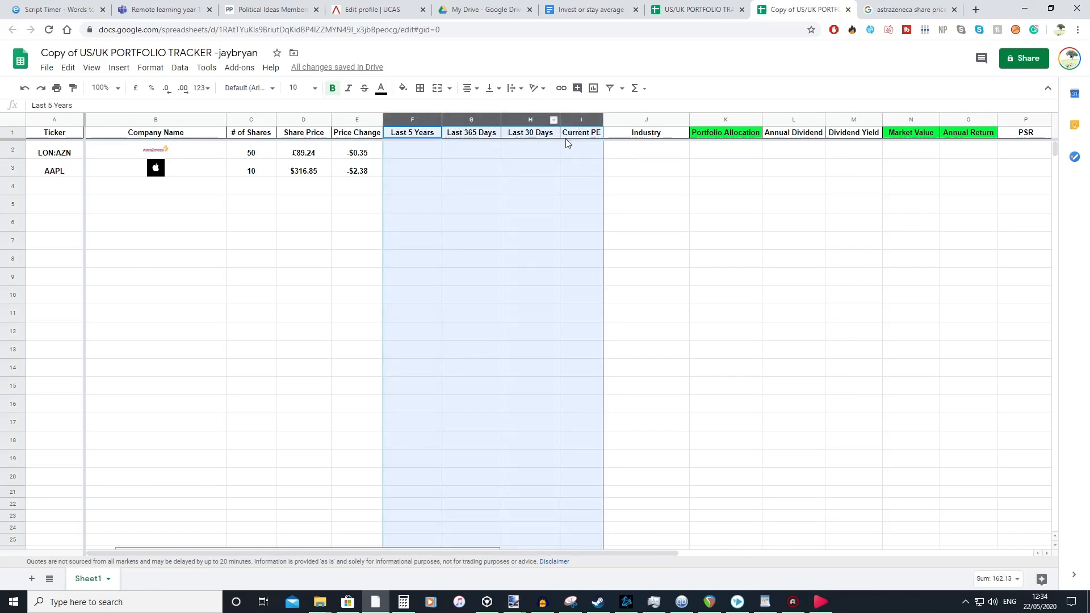
click(569, 147)
click(530, 119)
shift+click(417, 119)
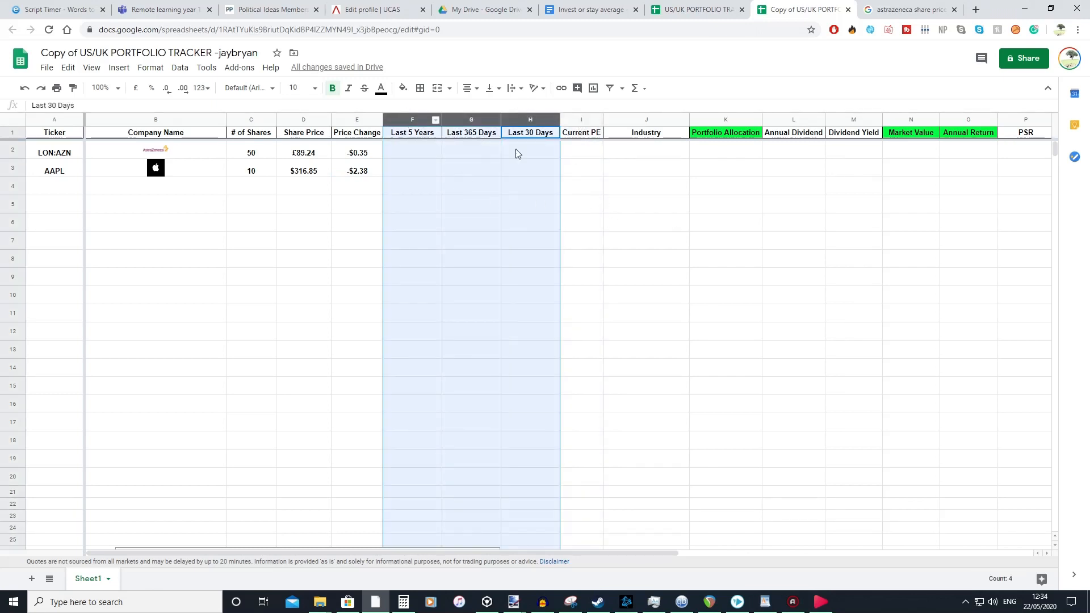
drag(470, 119, 818, 194)
drag(614, 550, 247, 569)
Enter the price-to-earnings formula =GOOGLEFINANCE(A2, "pe") in cell F2 under Current PE for LON:AZN
click(423, 157)
double_click(422, 154)
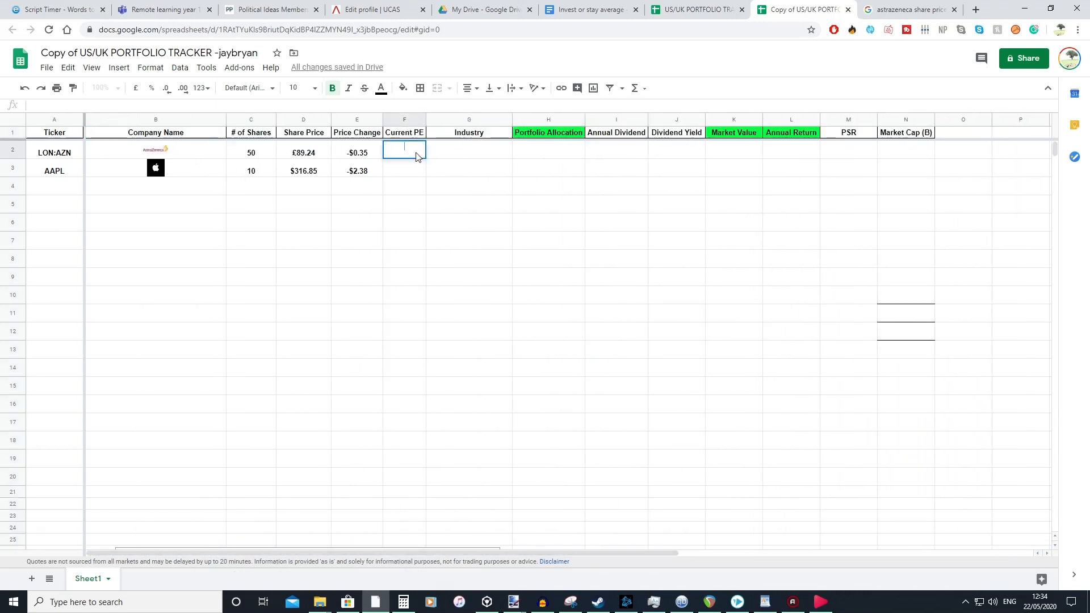
text(=GOOGLEFINANCE()
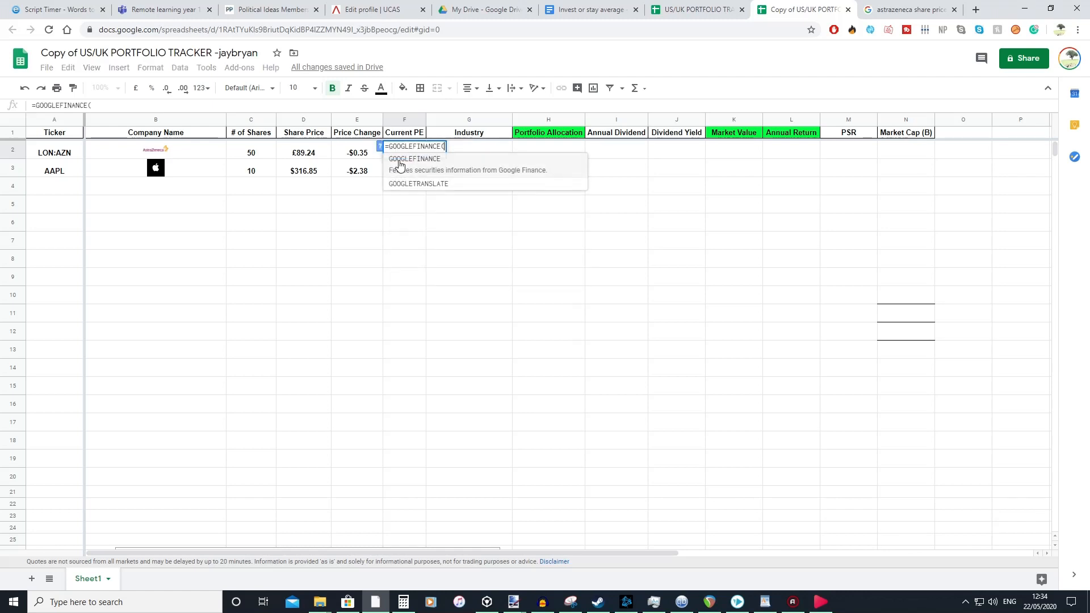
text(a2)
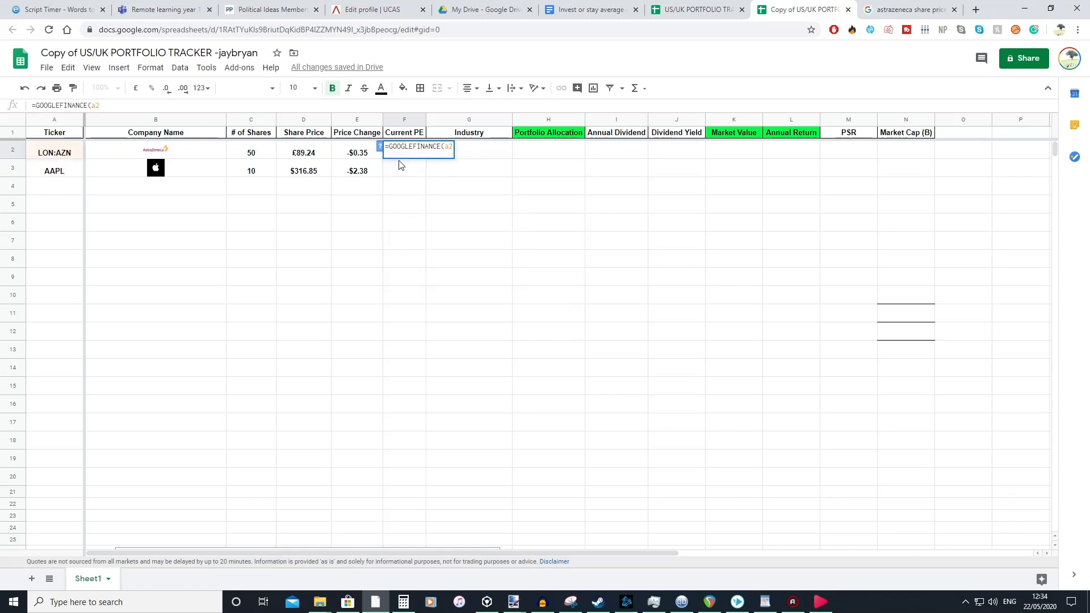
text(, )
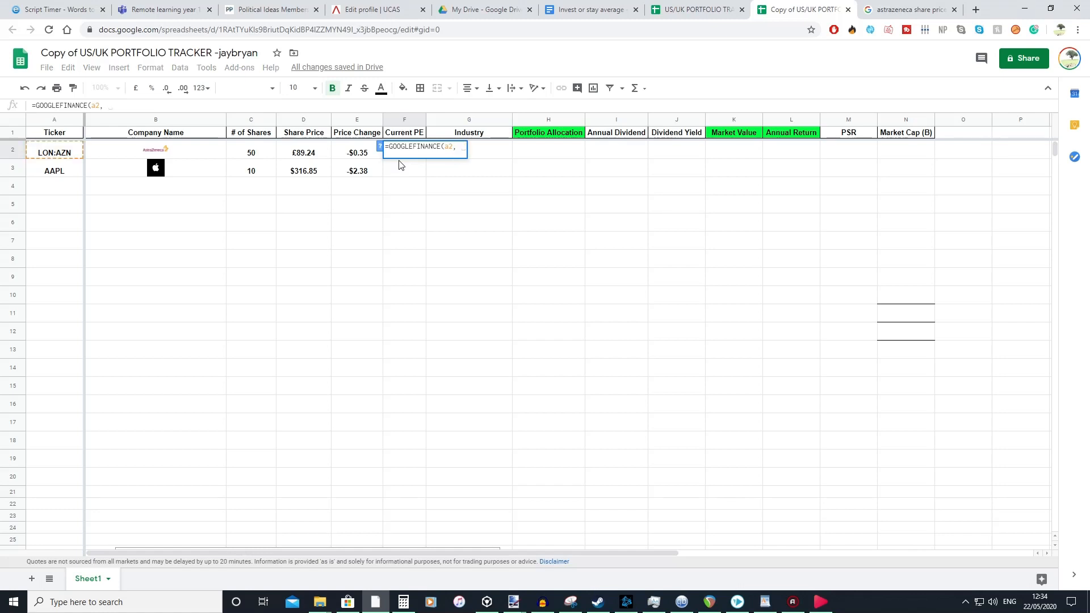
text(")
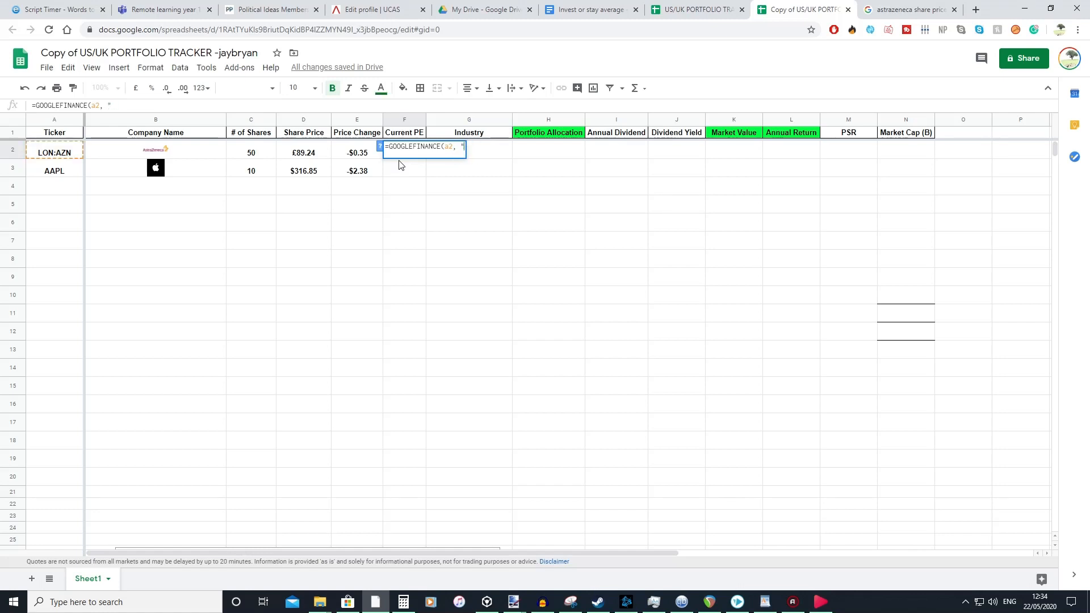
text(pe"))
key(Return)
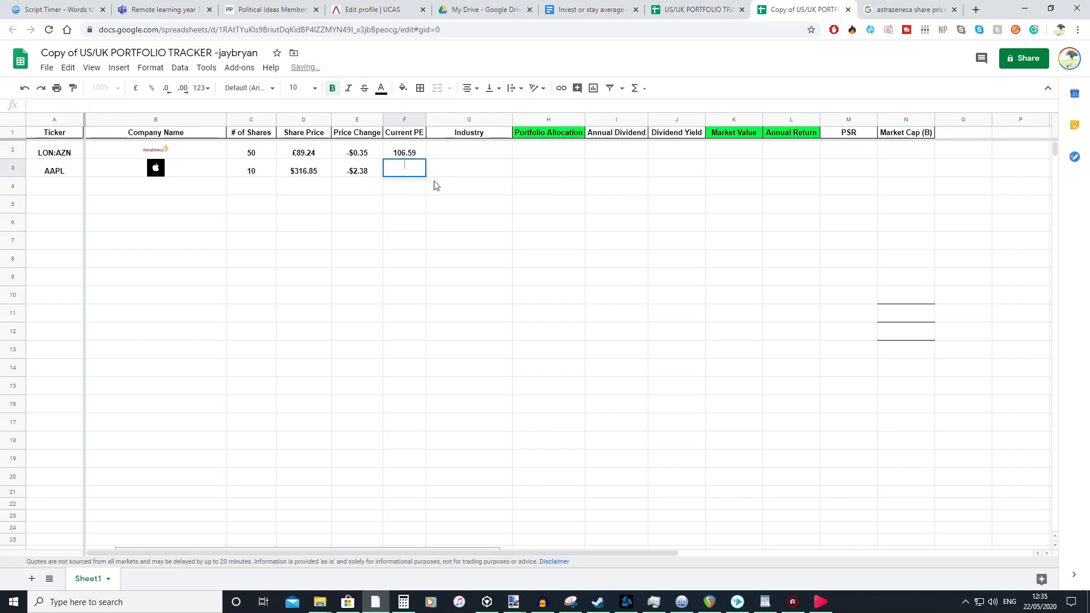
Fill the Current PE formula from F2 down to F3 for AAPL
click(421, 156)
mouse_move(426, 160)
mouse_down()
mouse_move(449, 170)
mouse_move(426, 161)
mouse_move(432, 172)
mouse_up()
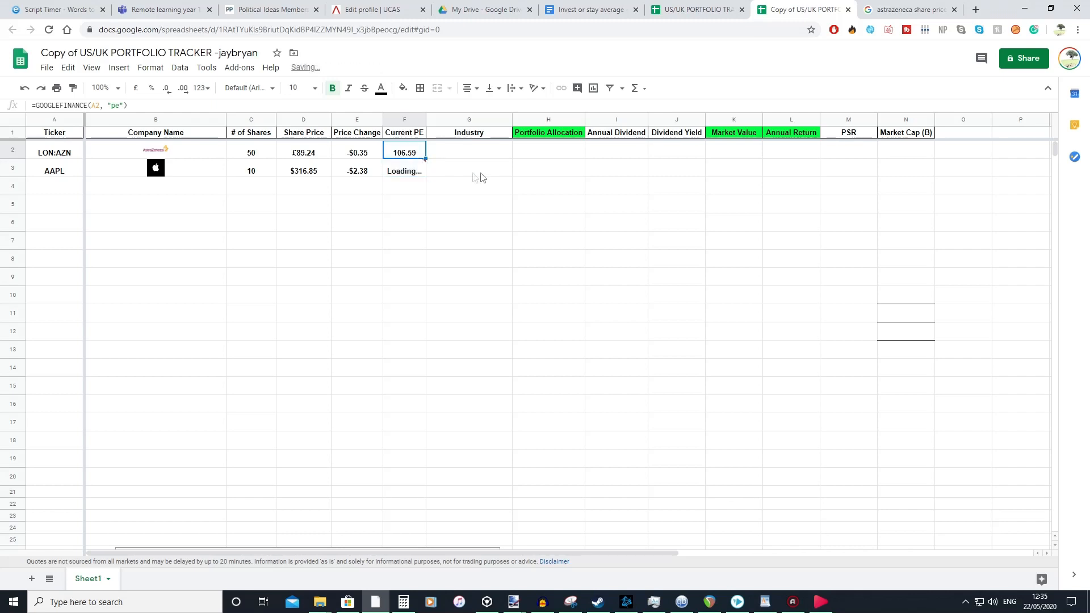
click(486, 155)
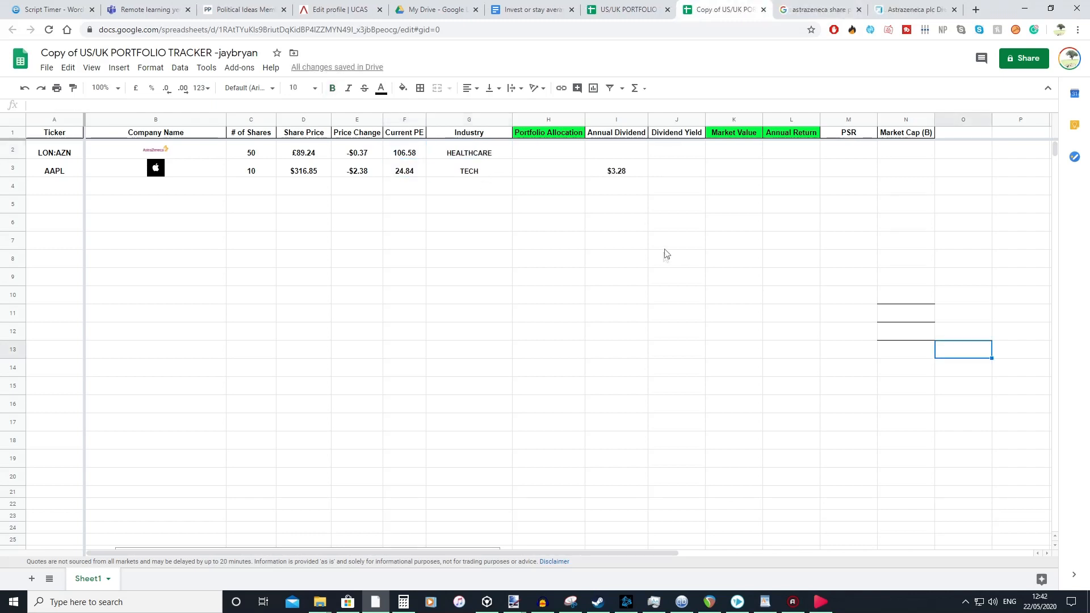
Review the Industry and Portfolio Allocation cells and the formula behind AAPL's Annual Dividend
click(523, 155)
click(506, 170)
click(505, 146)
click(487, 172)
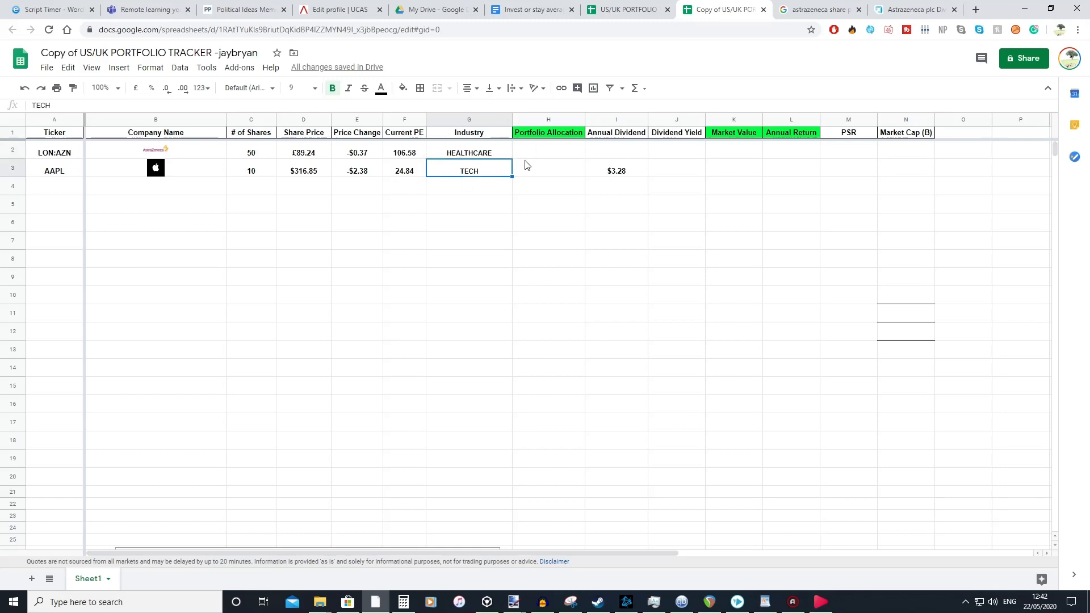
click(564, 154)
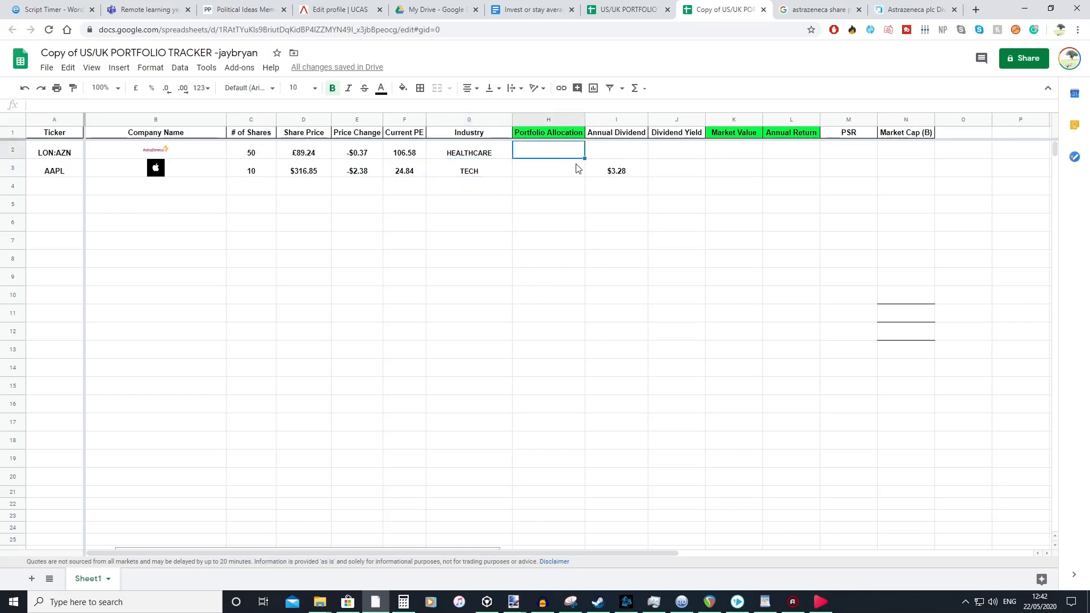
click(615, 171)
double_click(603, 174)
drag(607, 167, 585, 166)
click(654, 168)
click(621, 202)
Enter the formula =sum(153.391*2)/100 in cell I2 as the Annual Dividend for LON:AZN
click(624, 154)
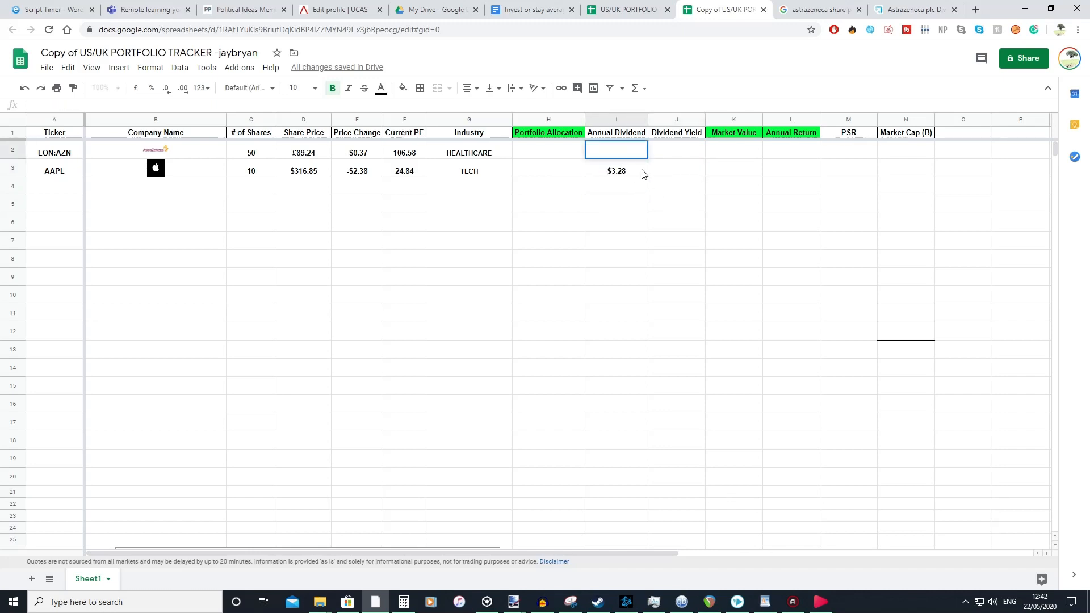
text(=sum()
text(=(153.391*2)/100)
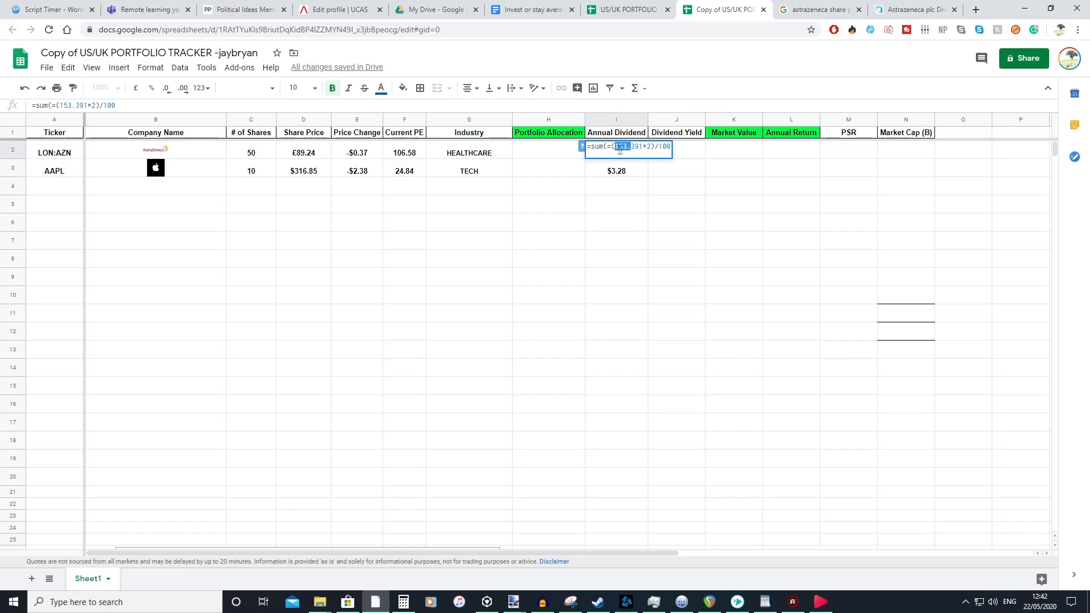
key(BackSpace)
key(BackSpace)
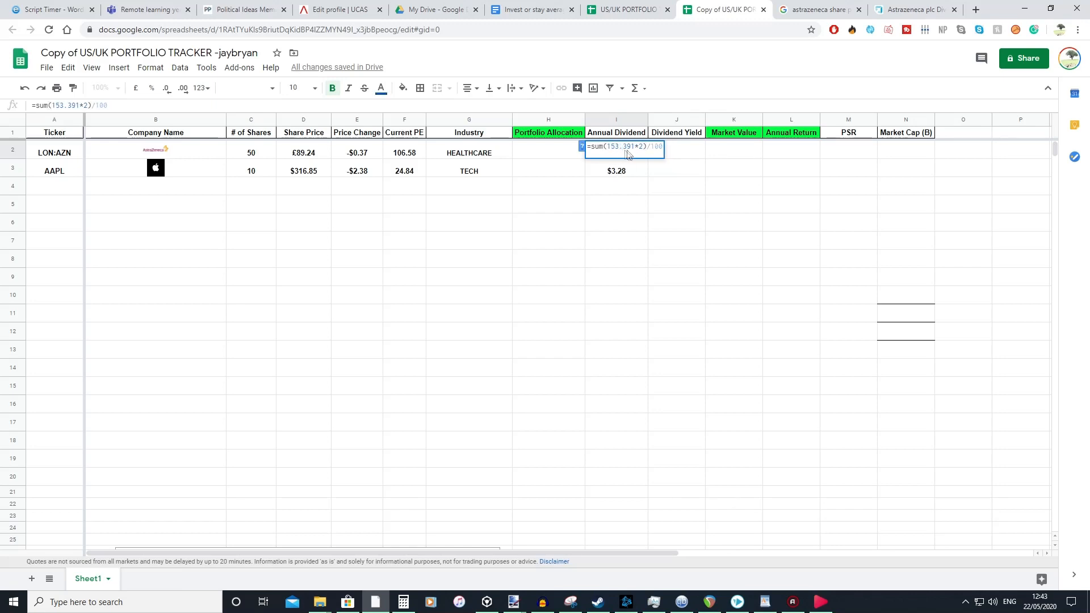
drag(615, 149, 670, 154)
click(646, 149)
click(669, 151)
click(639, 152)
click(639, 168)
double_click(632, 149)
click(630, 185)
click(633, 153)
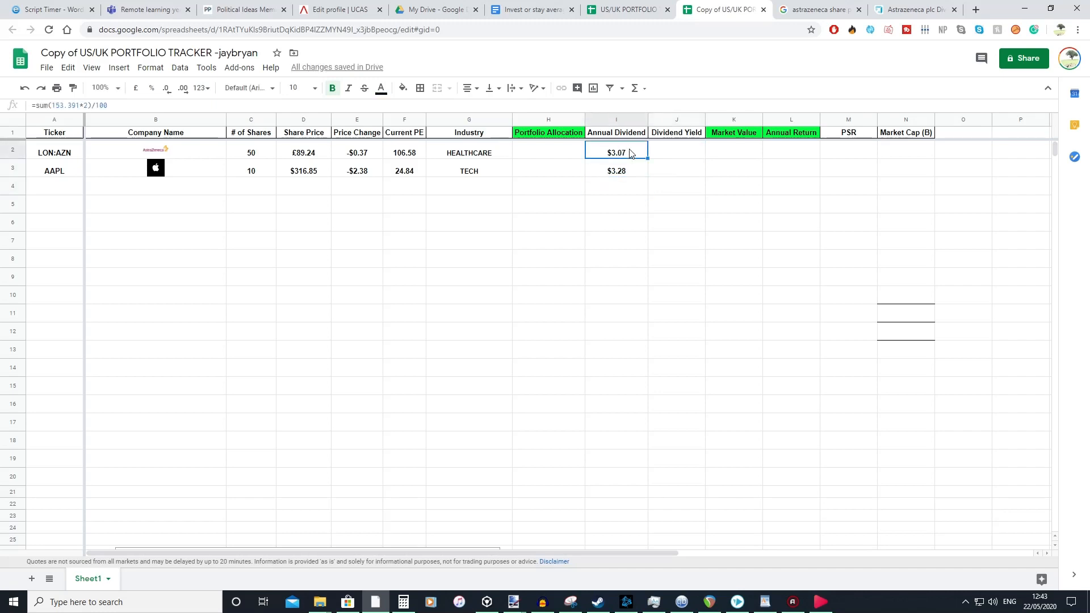
Format the LON:AZN Annual Dividend in I2 as pounds currency
click(134, 90)
click(376, 171)
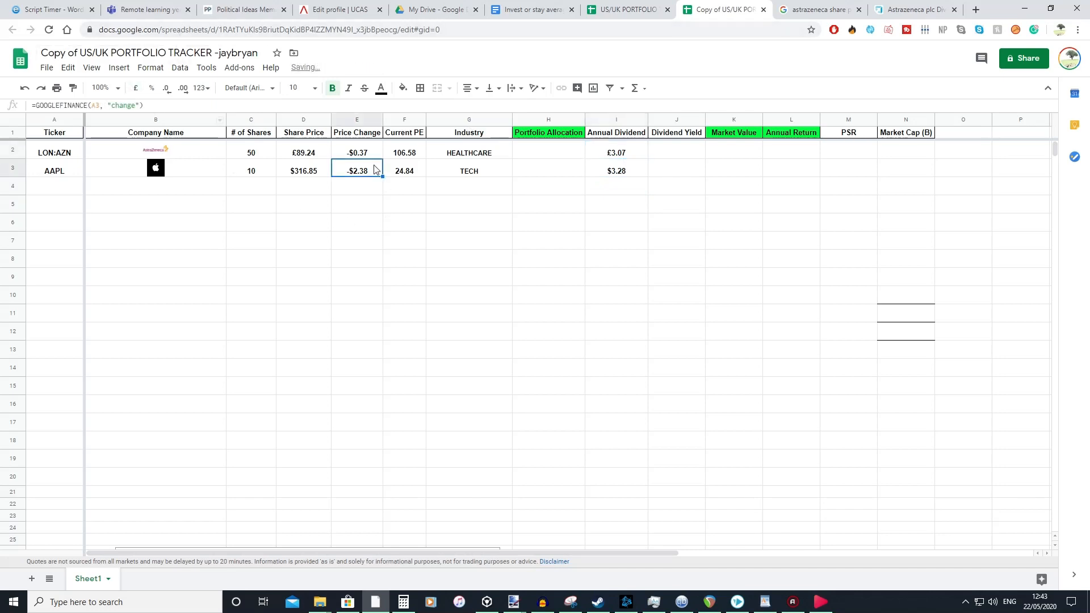
click(636, 154)
click(635, 175)
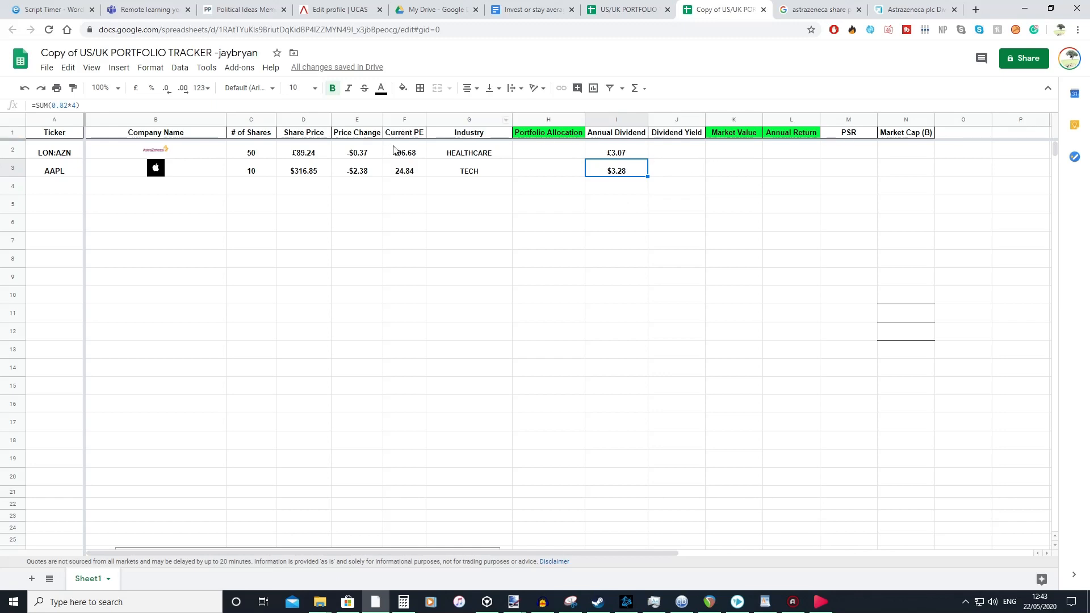
Enter the Market Value formula =SUM(D2*C2) in cell K2 for LON:AZN
click(725, 150)
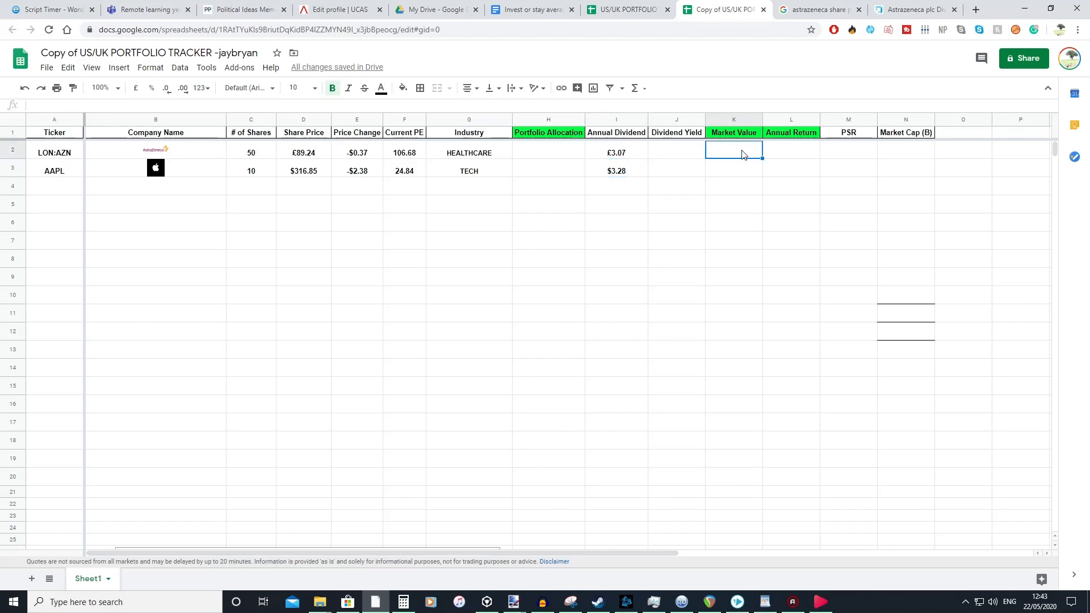
double_click(742, 155)
text(SUM(D2)
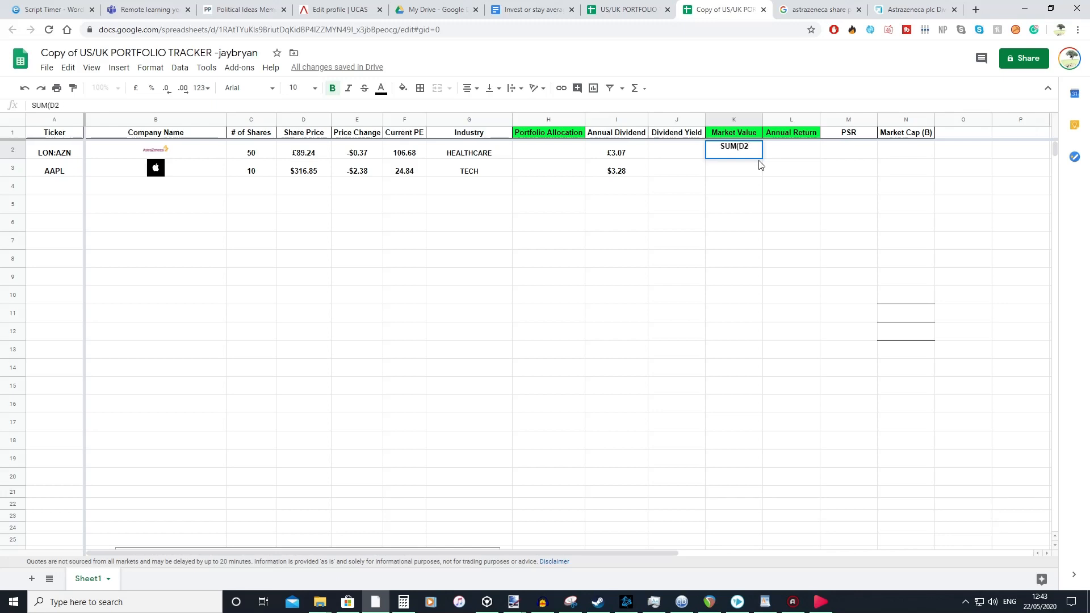
key(BackSpace)
key(BackSpace)
key(BackSpace)
key(BackSpace)
key(BackSpace)
key(BackSpace)
text(=SUM)
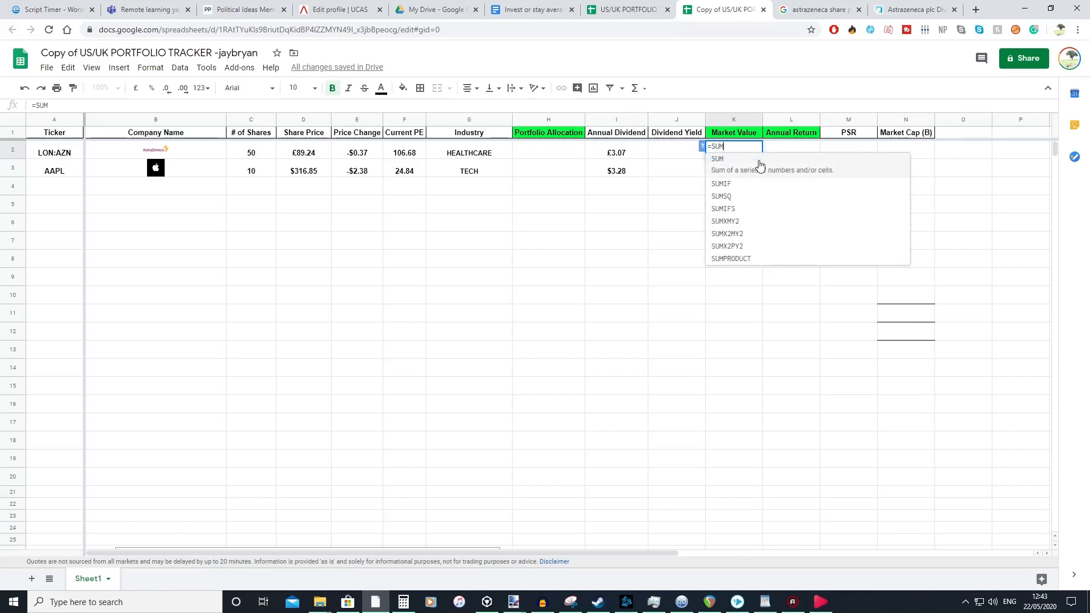
text((D2)
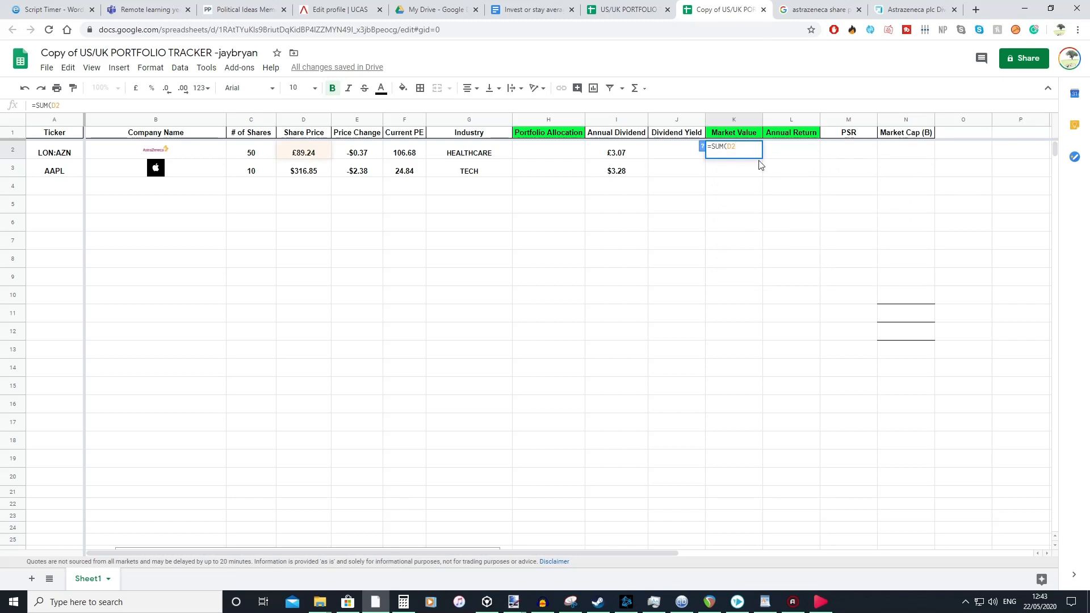
text(*)
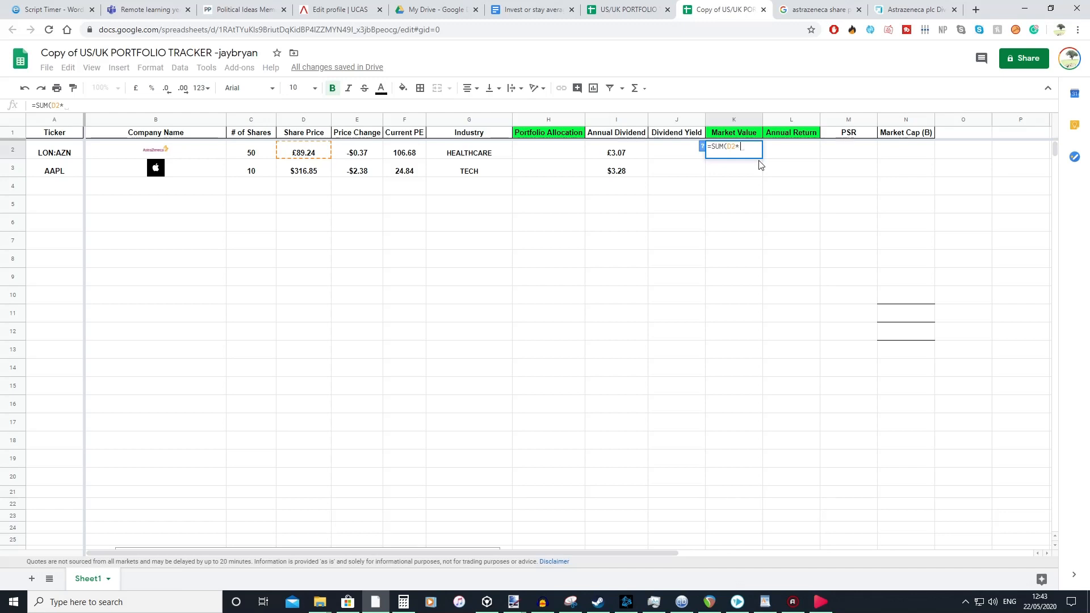
text(C2)
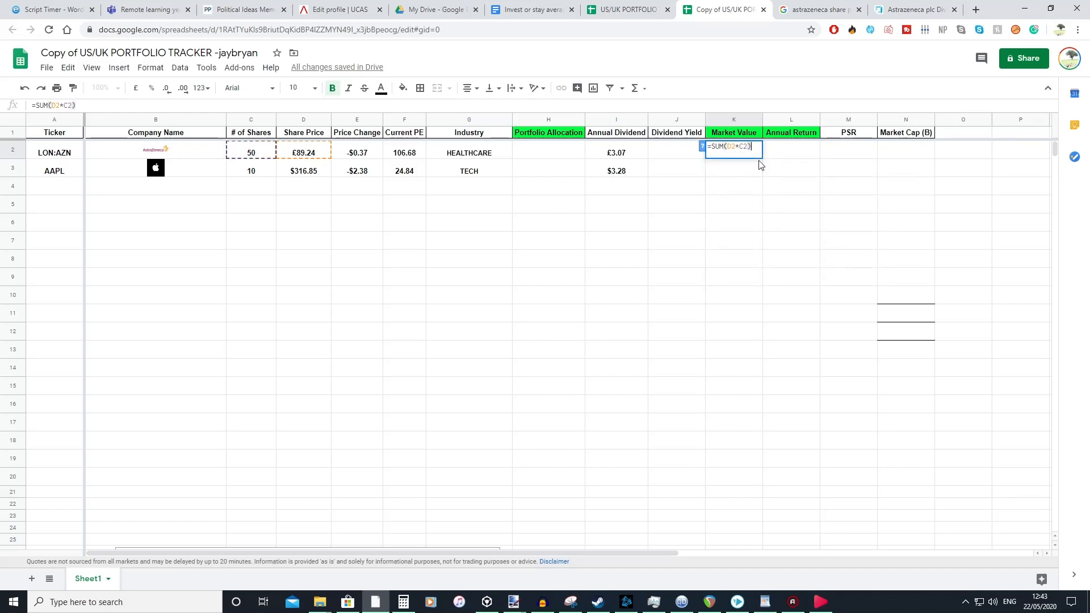
key(Return)
click(737, 154)
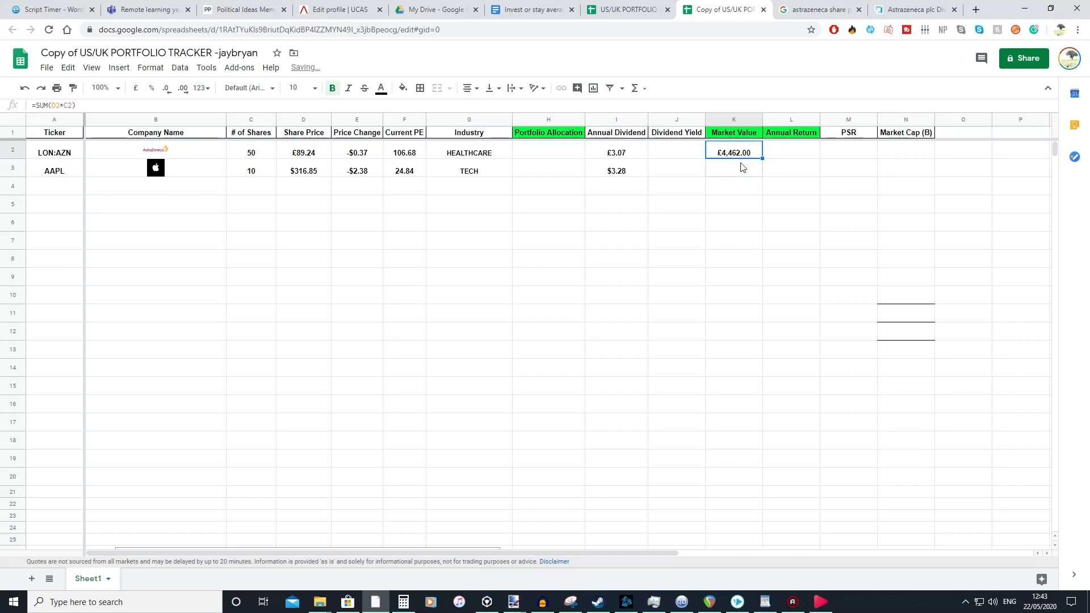
Copy the Market Value formula from K2 into K3 for AAPL and check its references
click(734, 171)
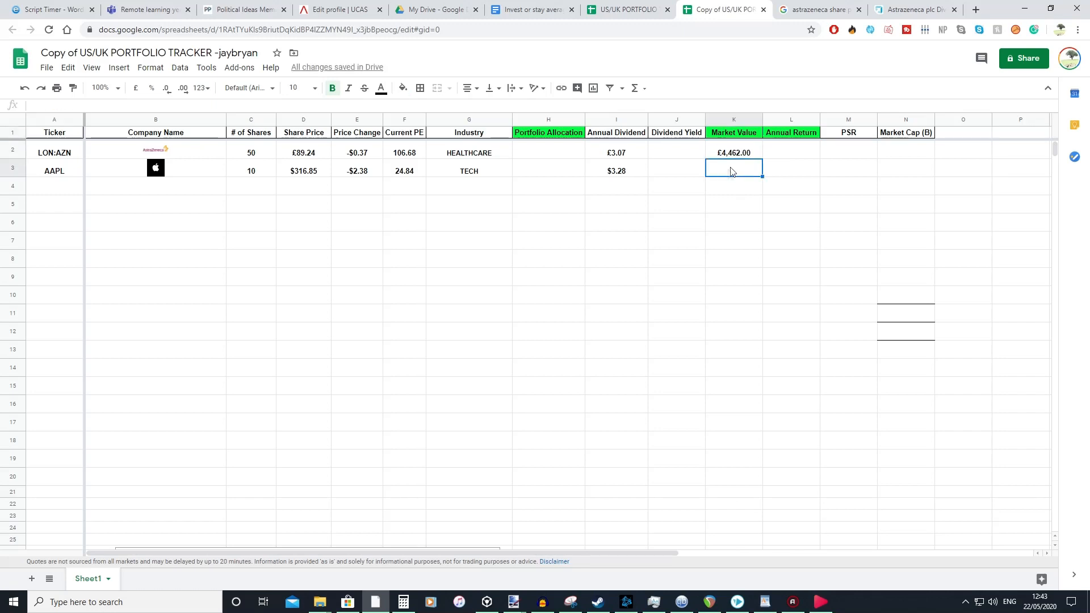
text($3,168.50)
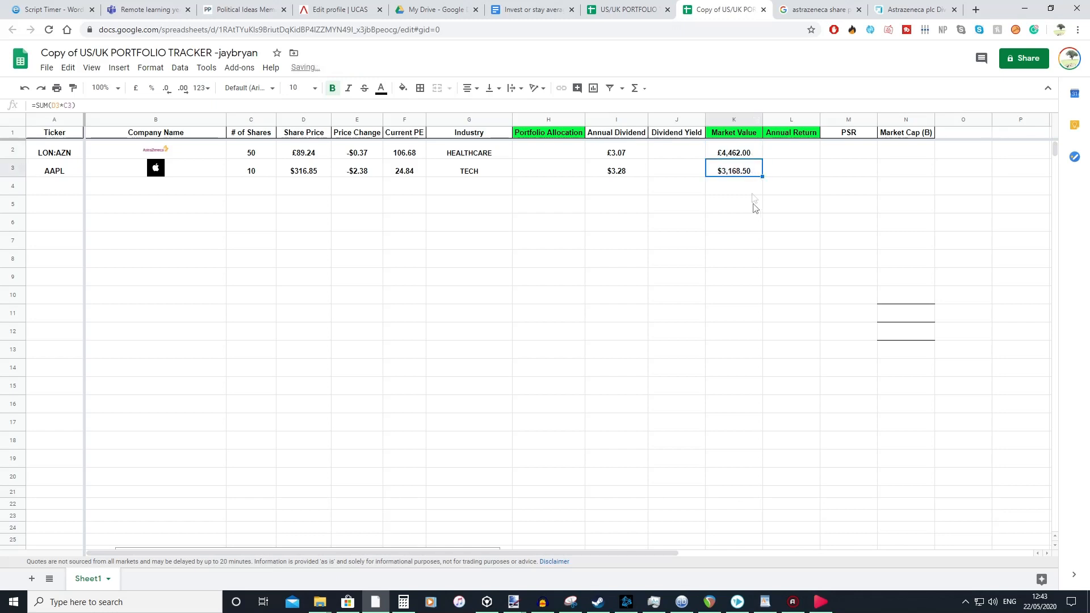
click(752, 189)
double_click(744, 174)
click(754, 200)
click(745, 173)
click(258, 173)
click(760, 188)
click(757, 173)
click(759, 159)
Enter the Annual Return formula =SUM(I2*C2) in cell L2 for LON:AZN
click(791, 155)
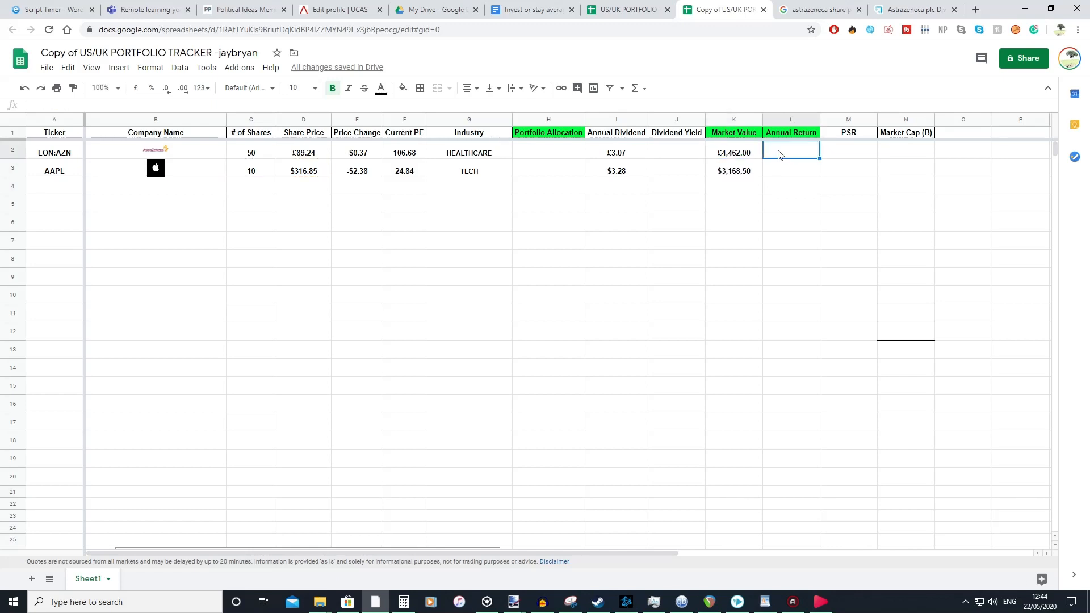
double_click(789, 151)
text(=SUM)
click(816, 158)
text(I2)
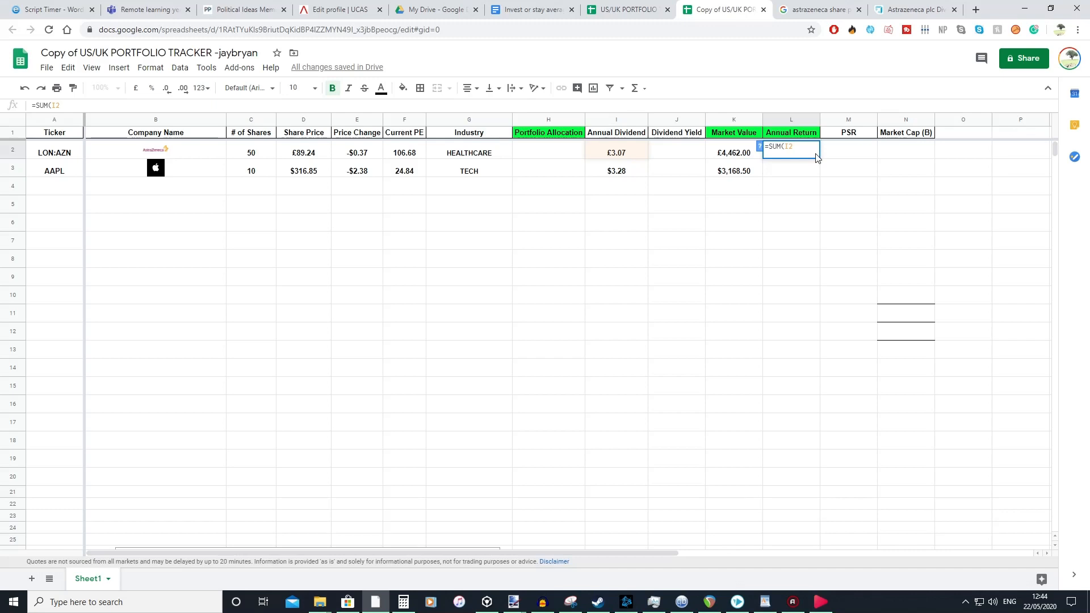
text(*)
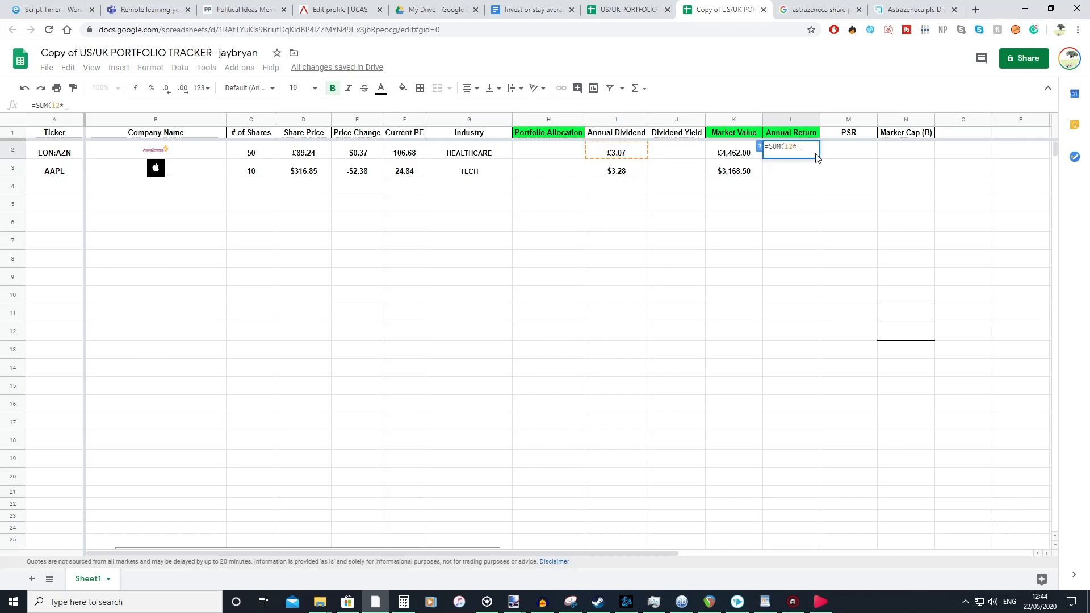
text(50)
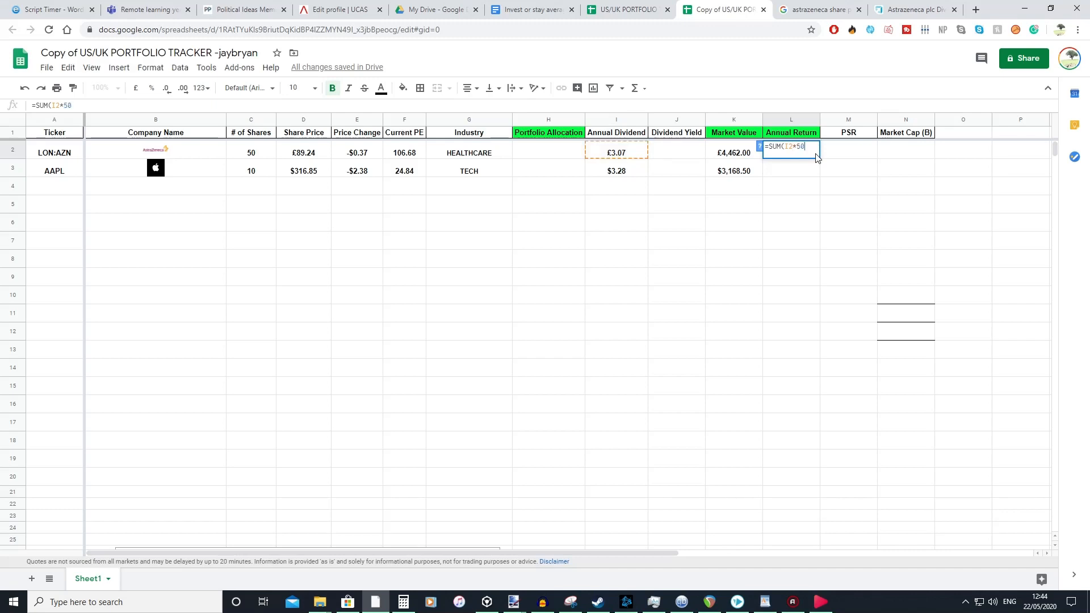
key(BackSpace)
key(BackSpace)
text(C2)
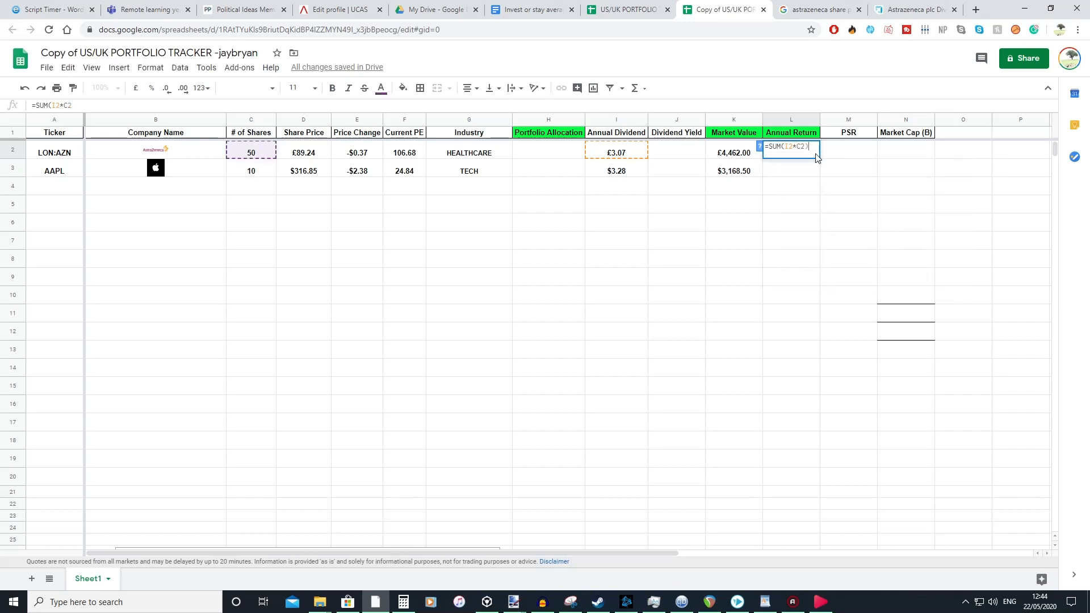
key(Return)
click(813, 156)
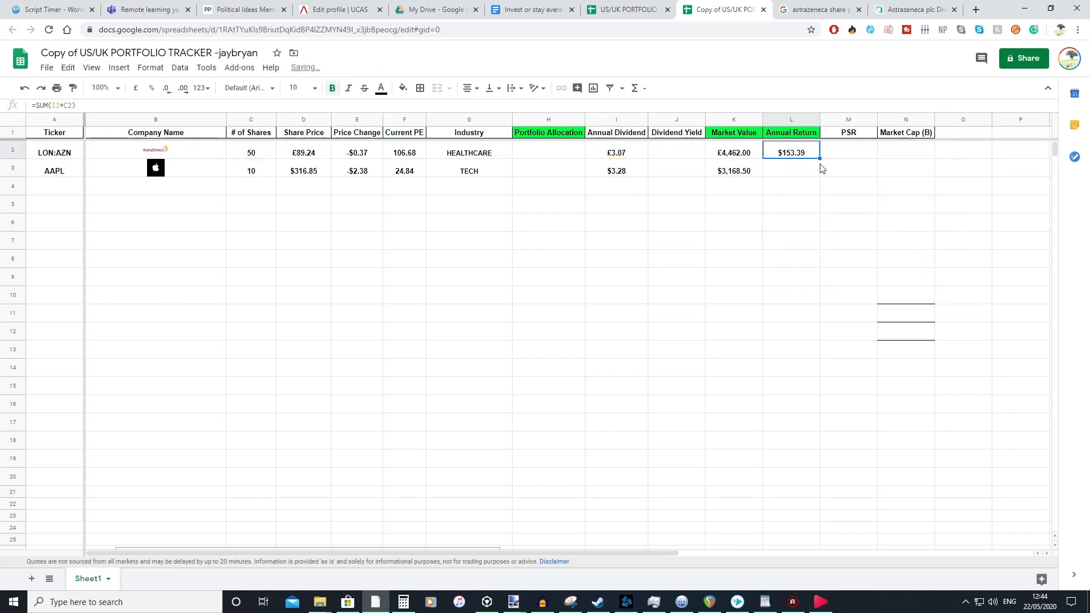
Fill the Annual Return formula from L2 down to L3 for AAPL
drag(818, 161, 814, 169)
click(808, 168)
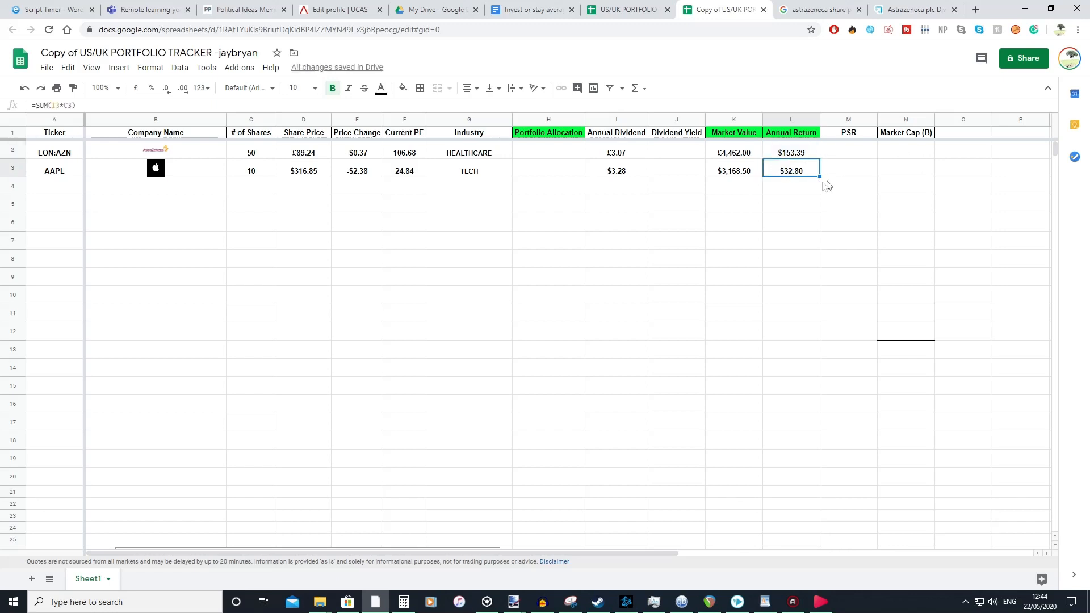
click(770, 185)
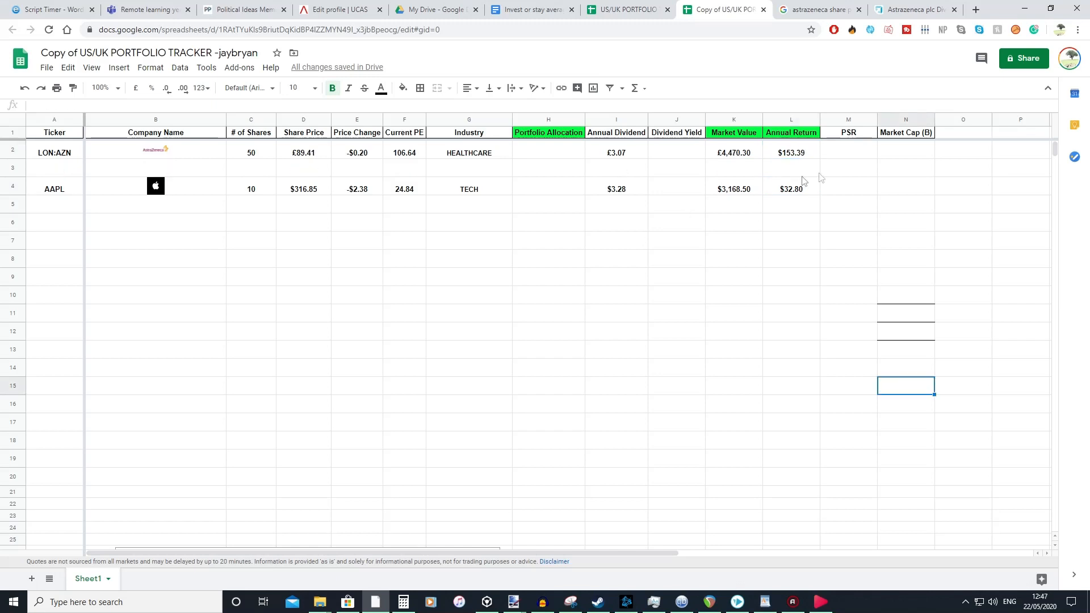
click(758, 169)
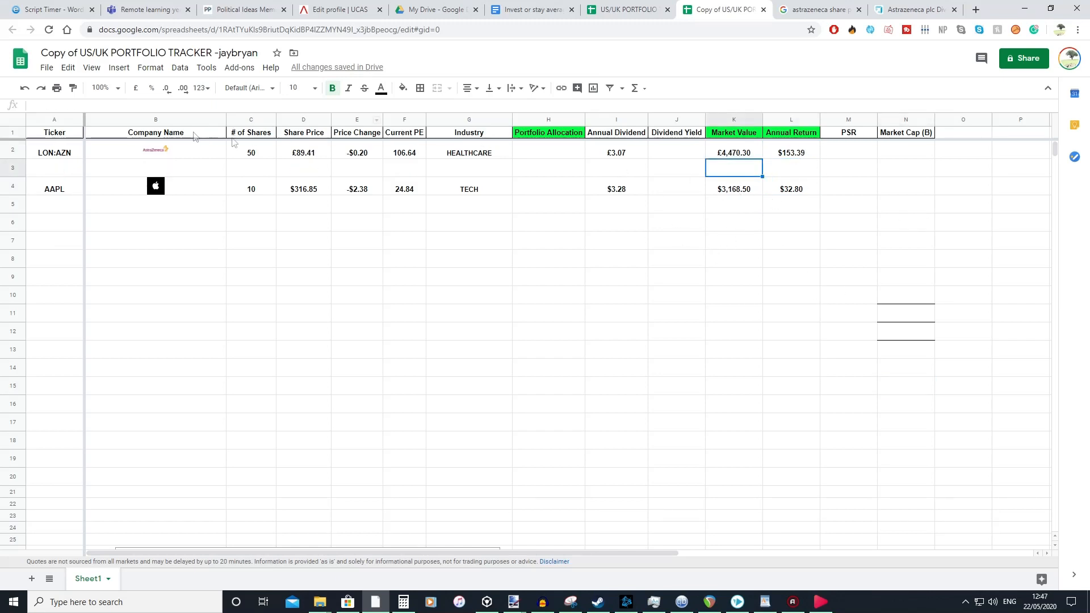
click(727, 158)
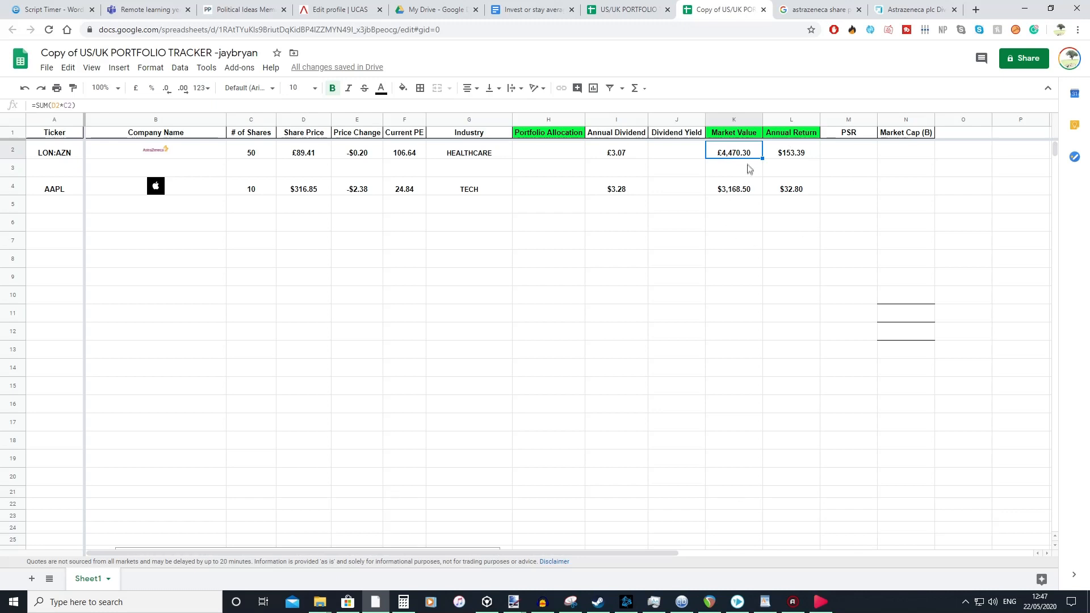
click(59, 164)
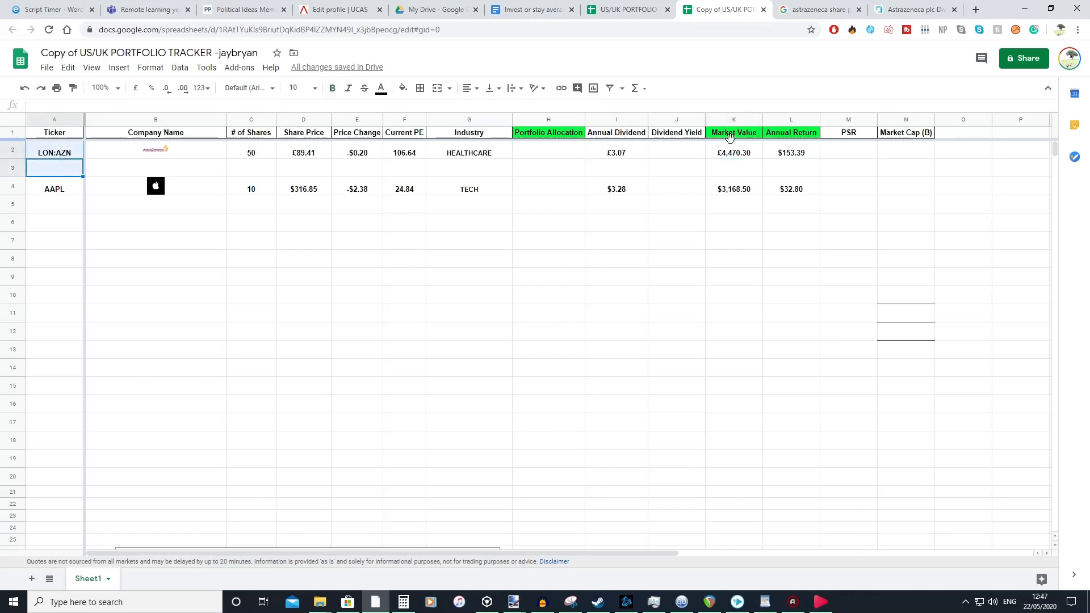
click(733, 244)
click(736, 265)
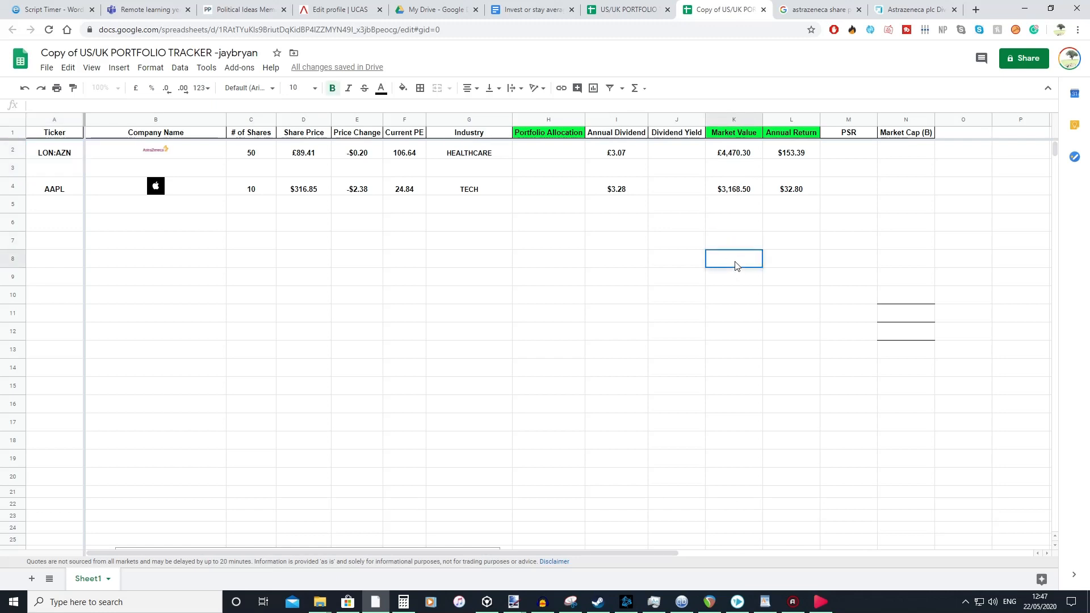
click(686, 263)
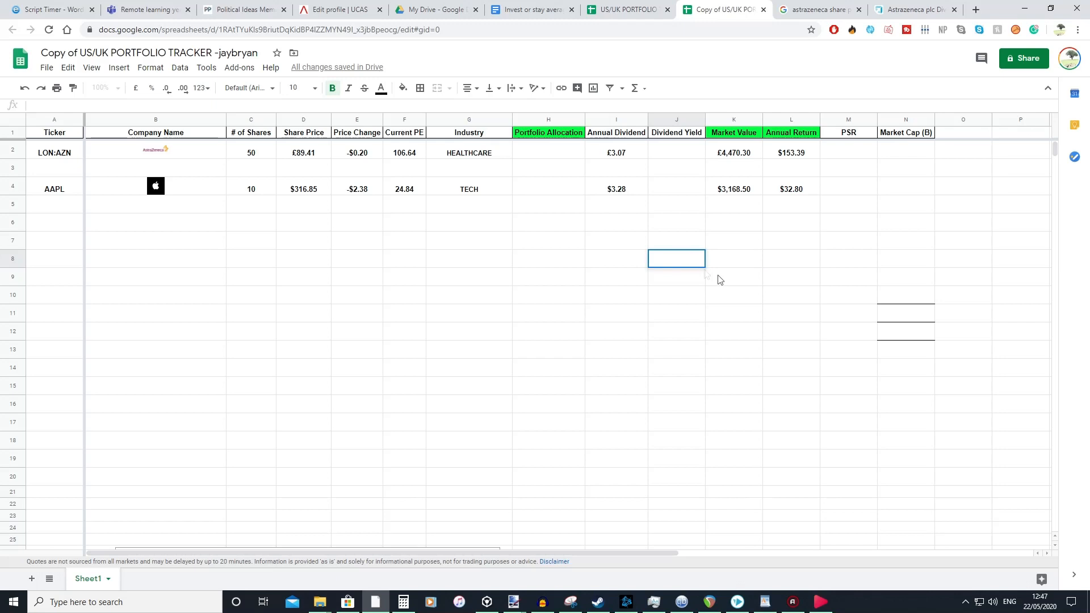
Enter the formula =SUM(K2:K5) in cell K8 to total the Market Value column
click(726, 268)
double_click(732, 267)
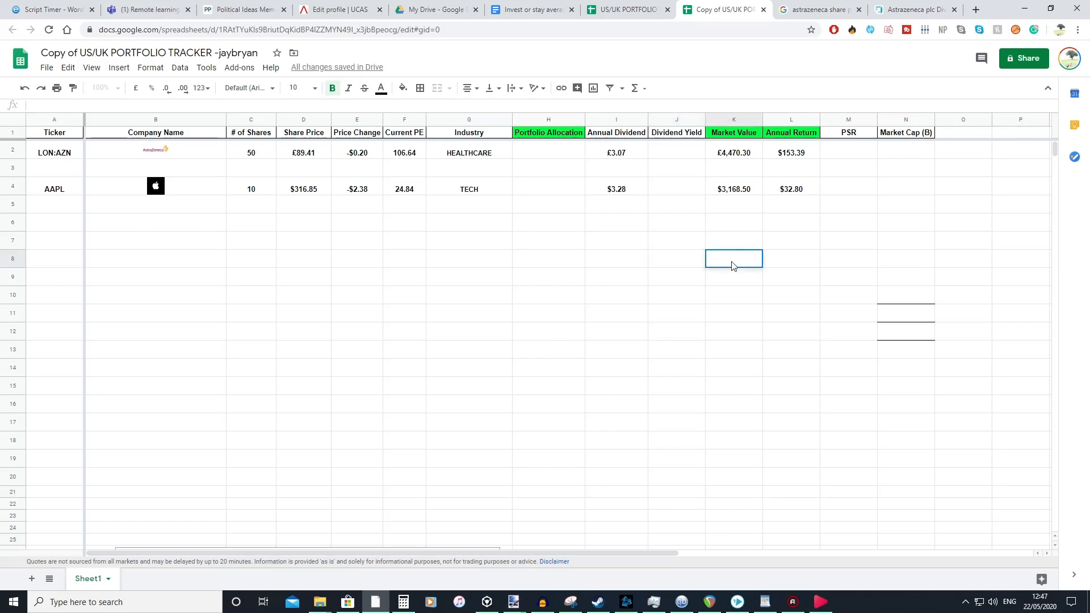
text(=sum)
key(Tab)
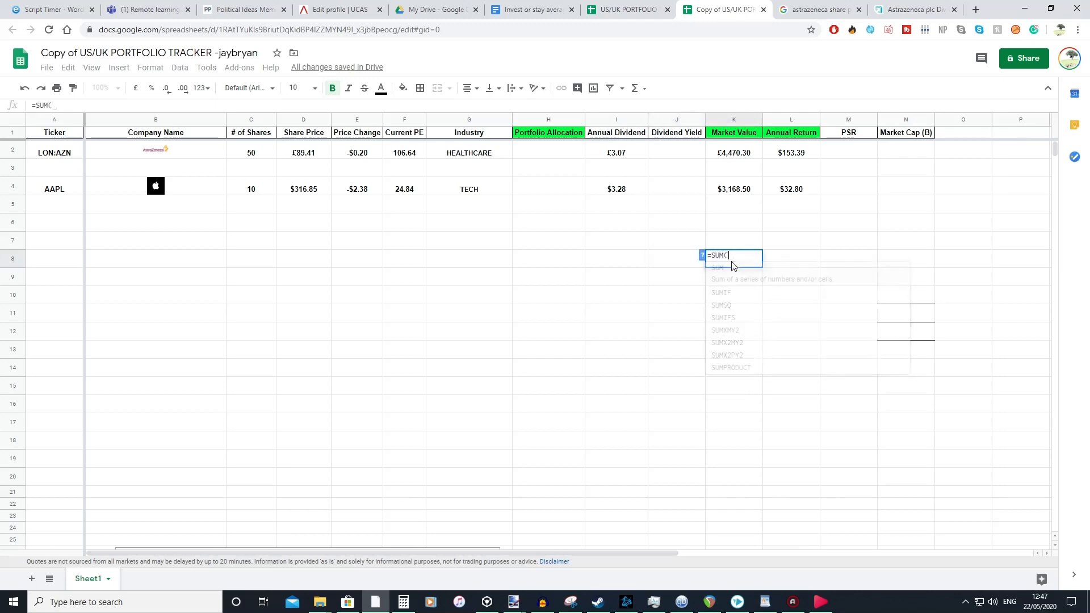
text(KL2)
key(BackSpace)
key(BackSpace)
text(2)
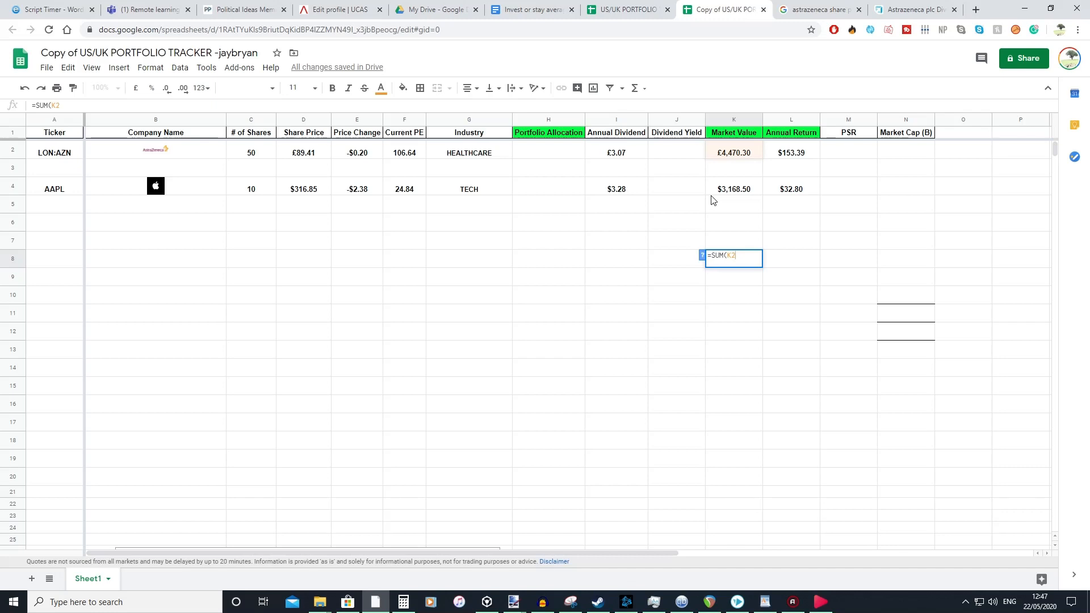
key(BackSpace)
text(4)
key(BackSpace)
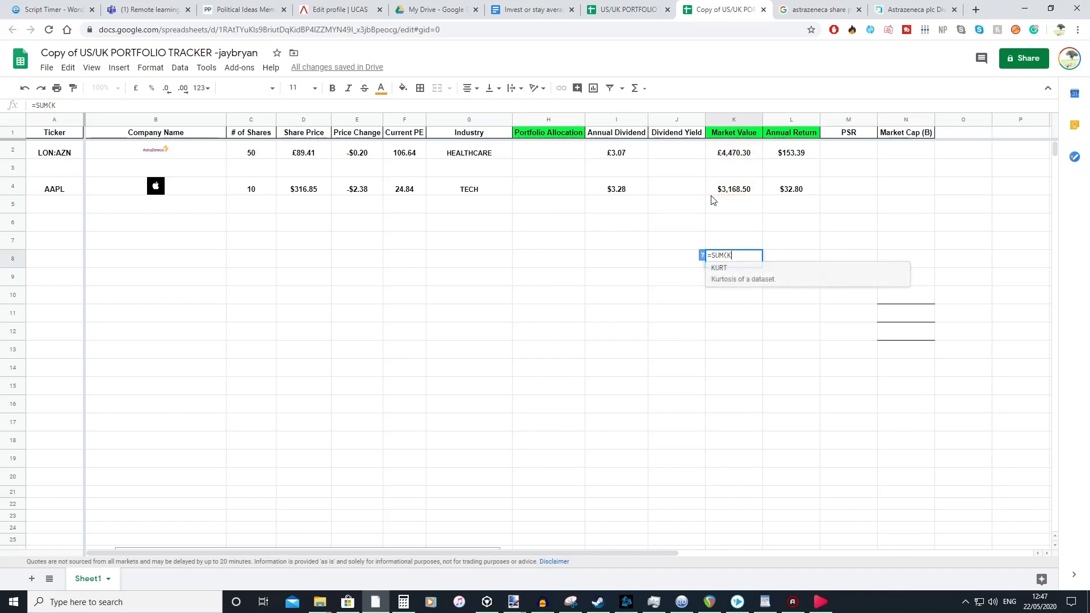
text(:)
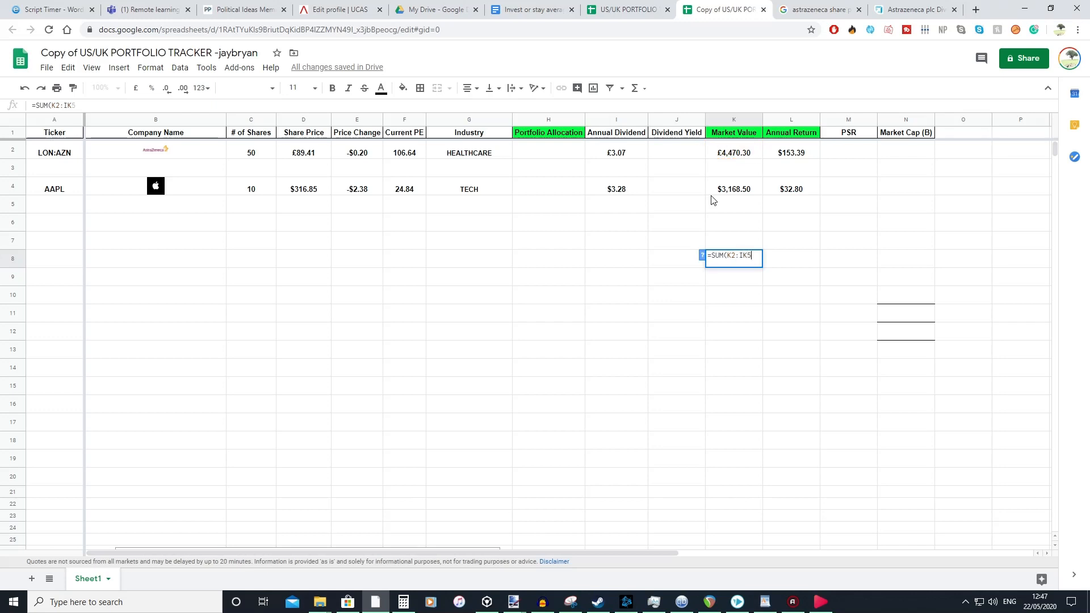
click(712, 199)
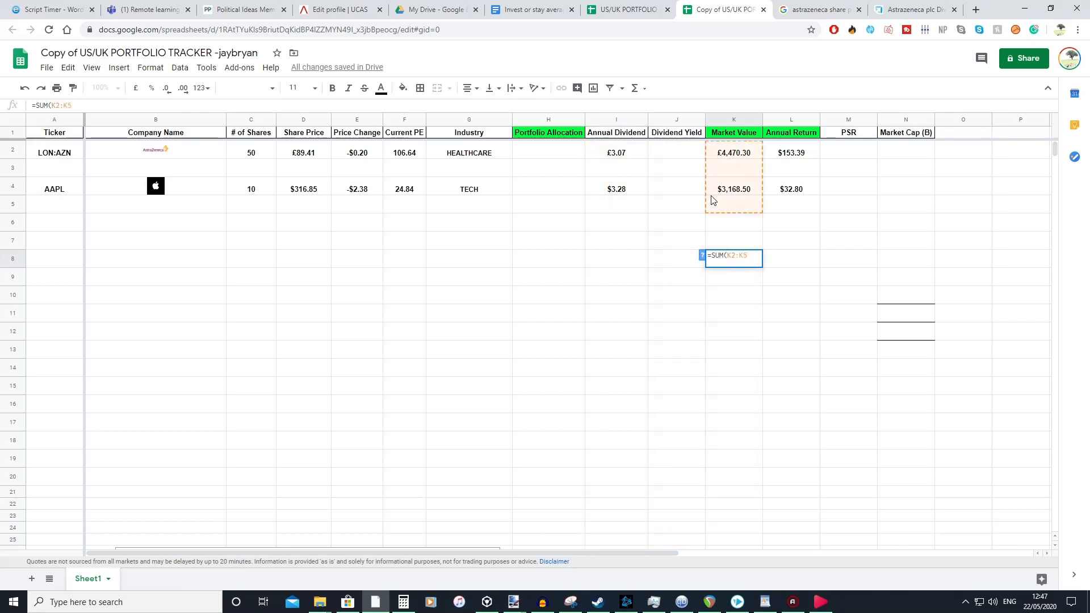
key(Return)
Change the formula in K8 to =SUM(K2:K3) so it covers only the UK market values
click(726, 186)
click(738, 265)
double_click(738, 265)
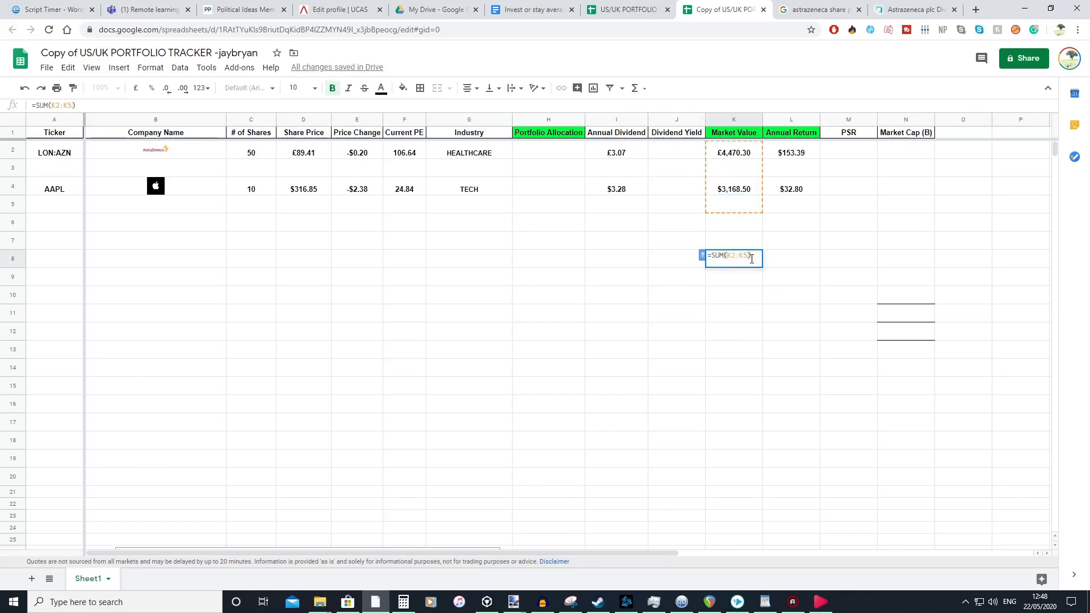
drag(751, 256, 747, 263)
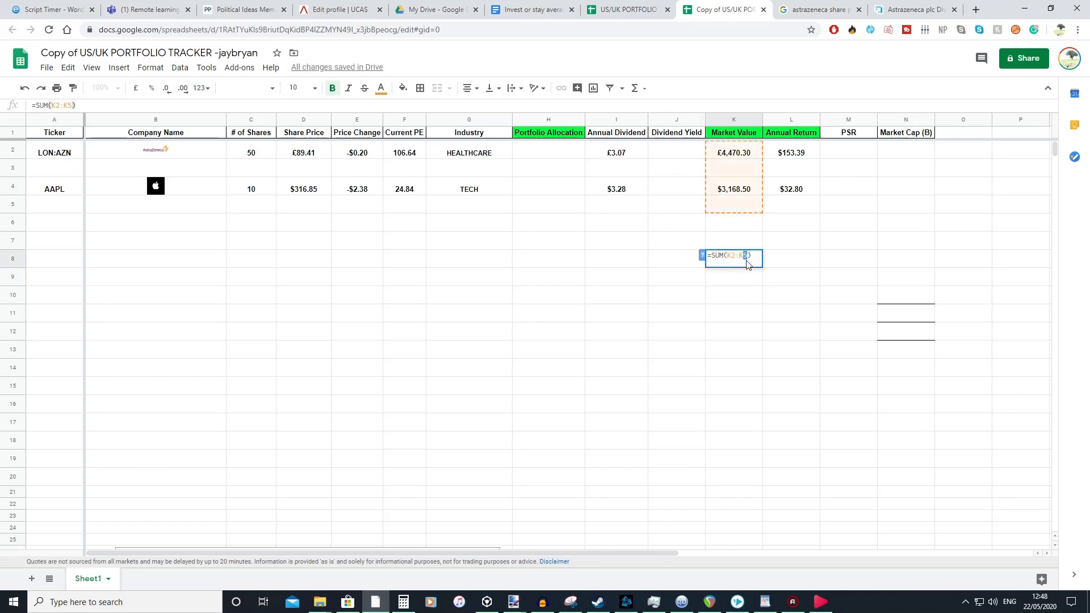
key(BackSpace)
key(BackSpace)
key(BackSpace)
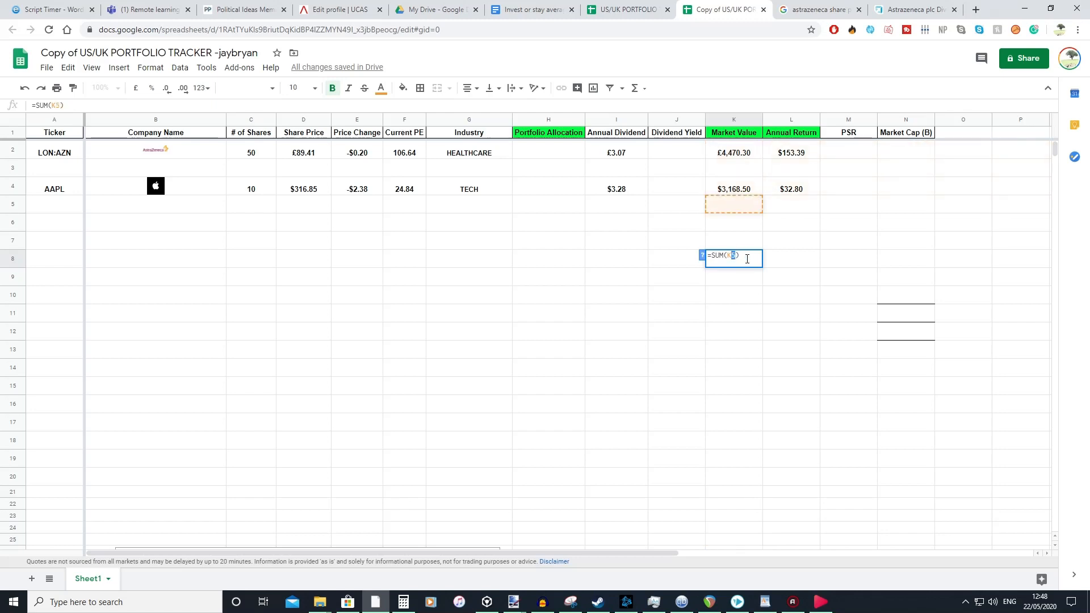
key(BackSpace)
text(2)
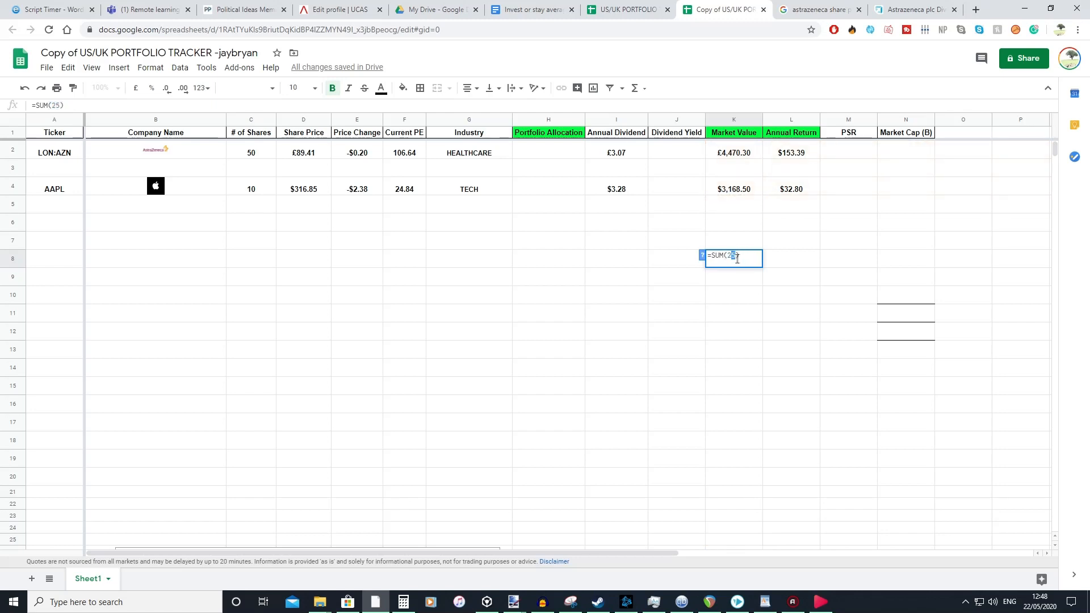
drag(737, 258, 732, 260)
key(BackSpace)
key(BackSpace)
key(ctrl+a)
text(=SUM(K2:K3)
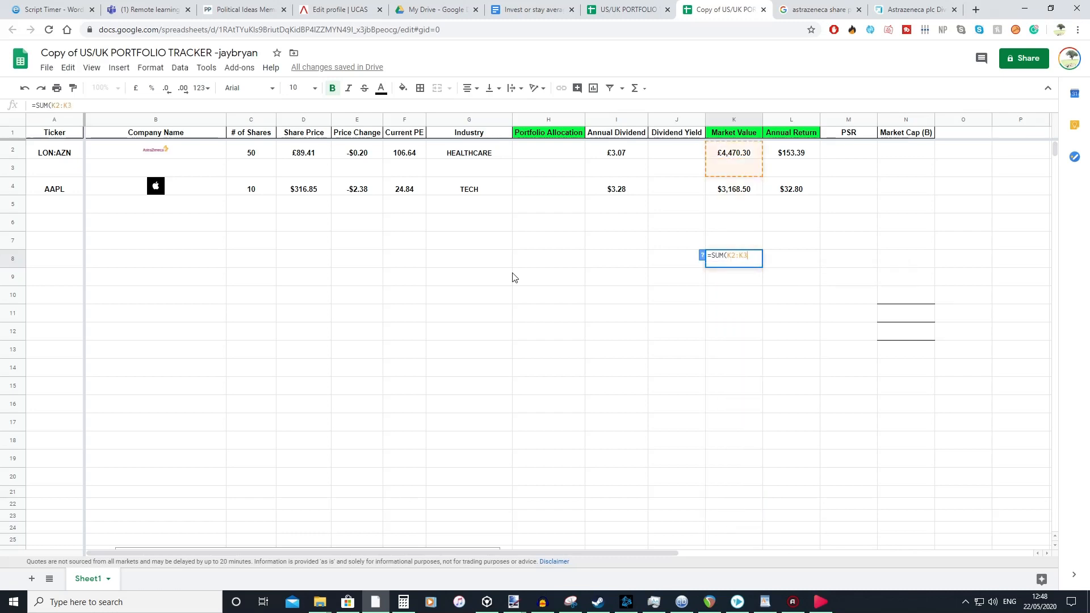
text())
key(Return)
click(750, 259)
click(731, 169)
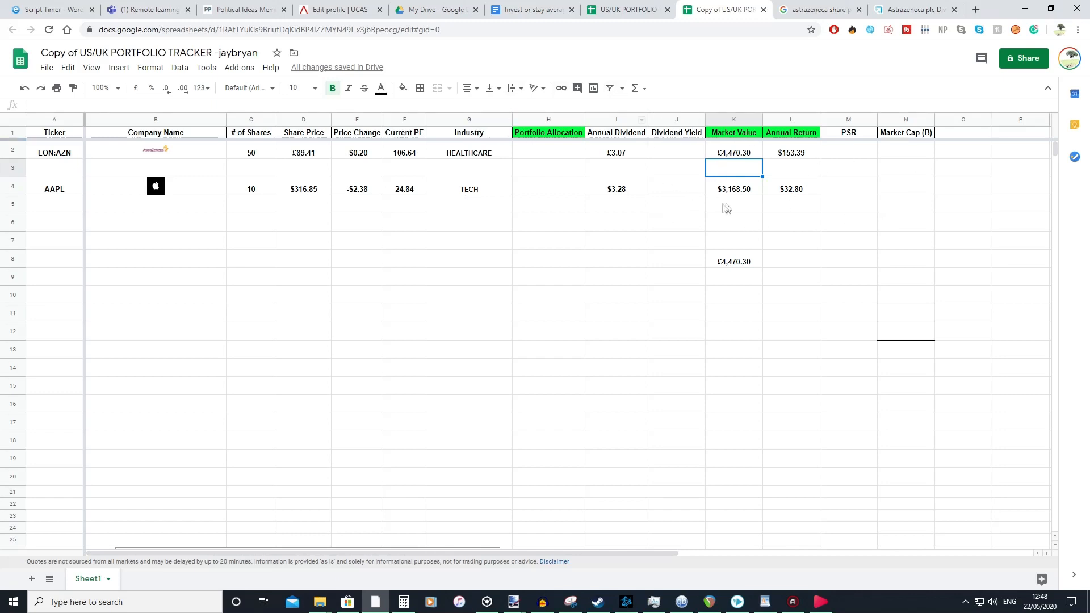
click(729, 190)
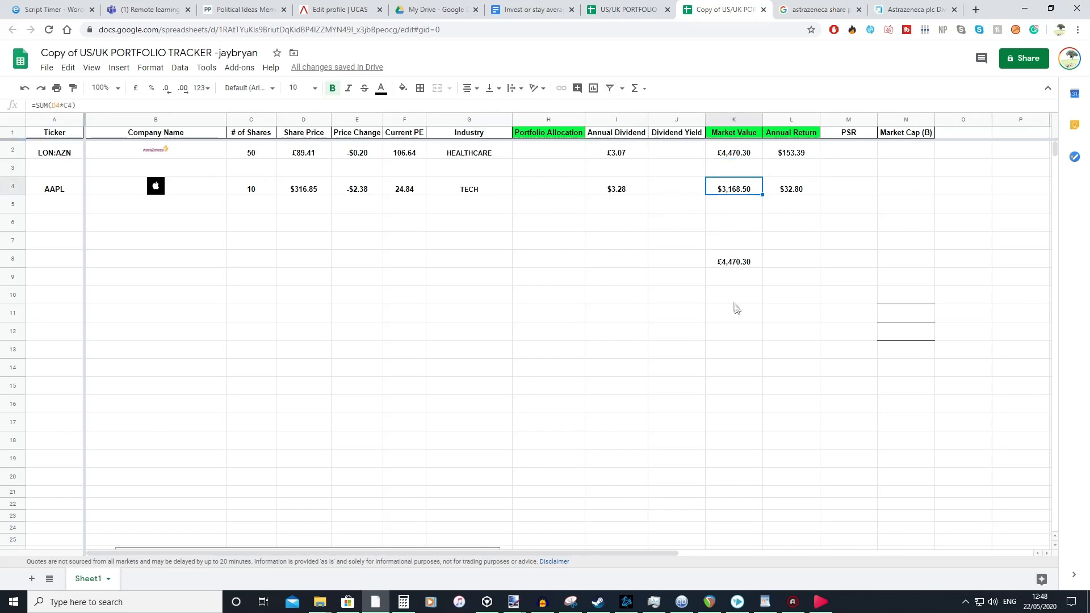
Enter the labels TOTAL UK in J8 and TOTAL US in J9
click(697, 265)
text(TOTAL UK)
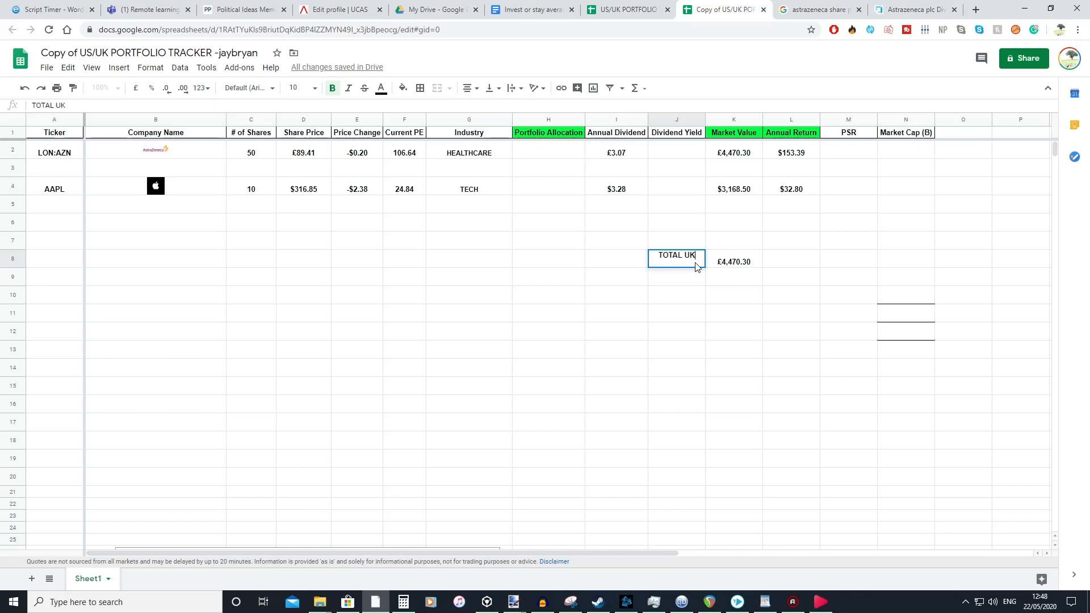
key(Return)
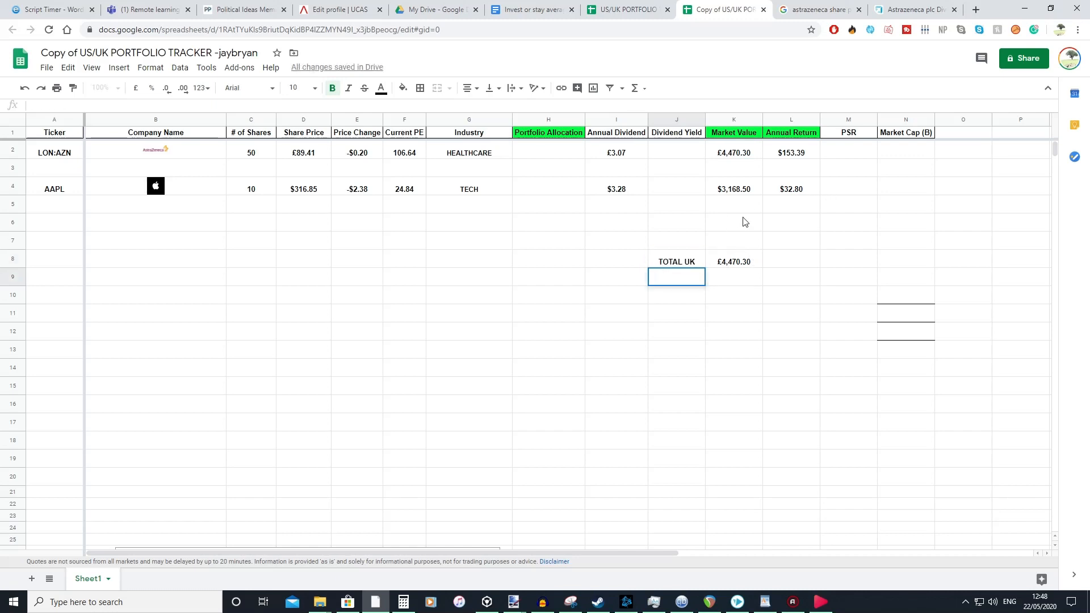
text(TOTAL US)
key(Return)
Enter the formula =SUM(K4:K7) in K9 to total the US market values
click(747, 280)
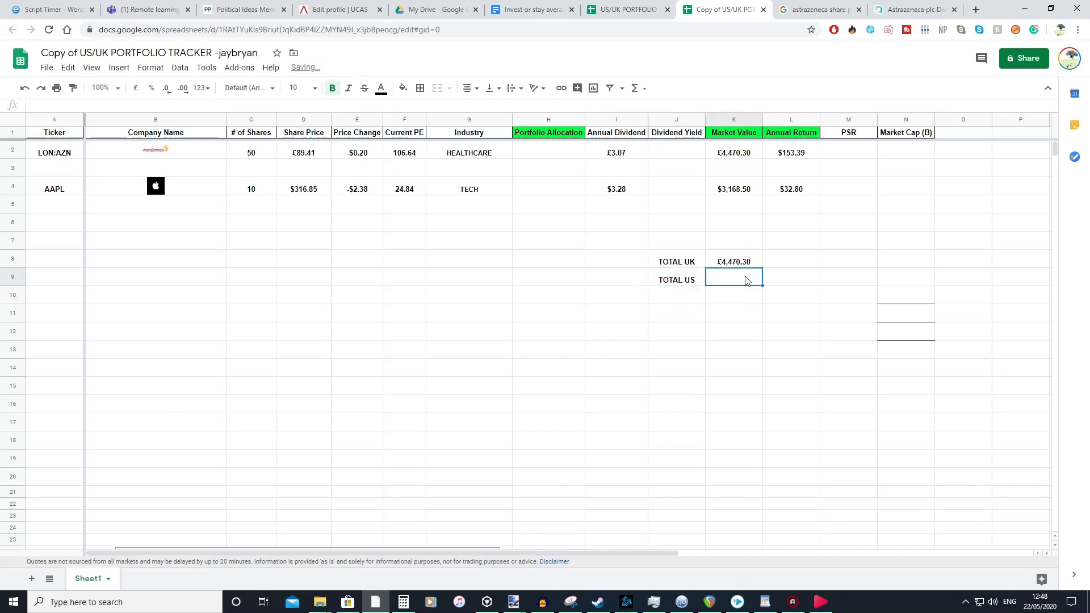
click(732, 189)
click(740, 278)
double_click(739, 275)
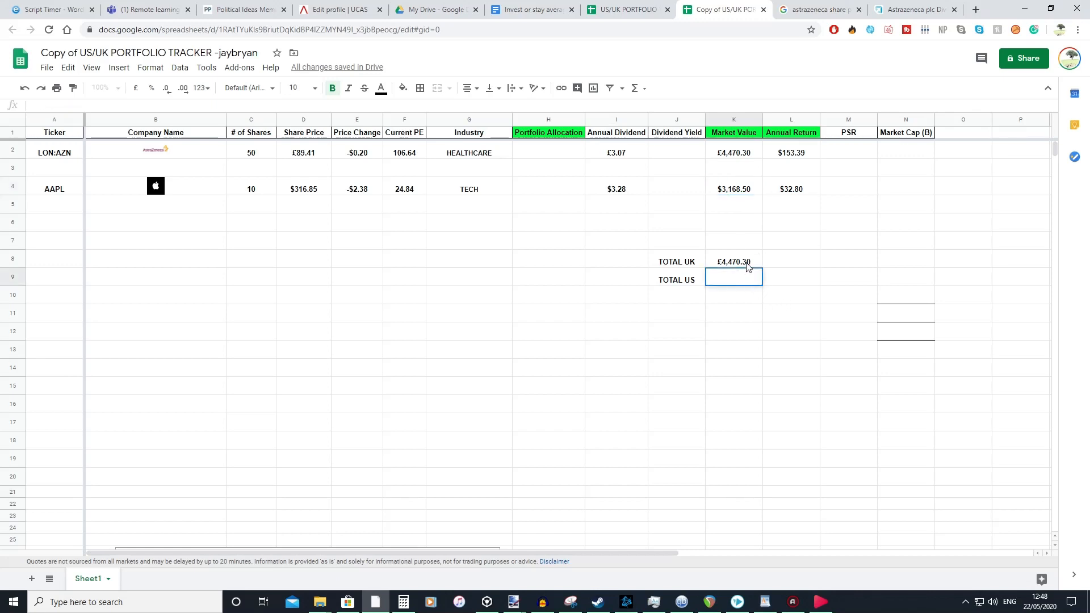
text(=SUM()
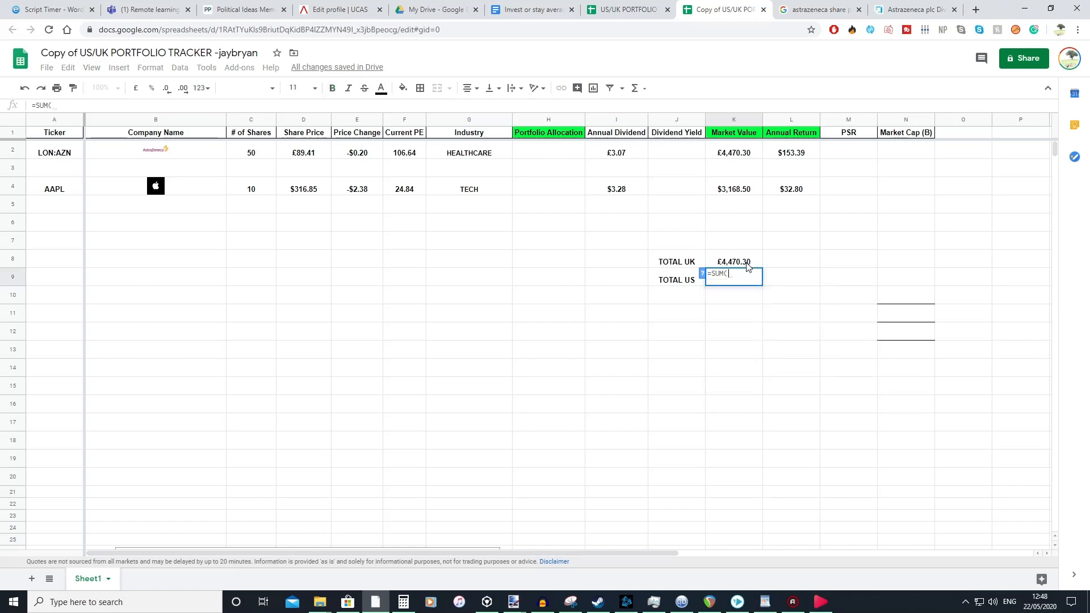
text(K4:)
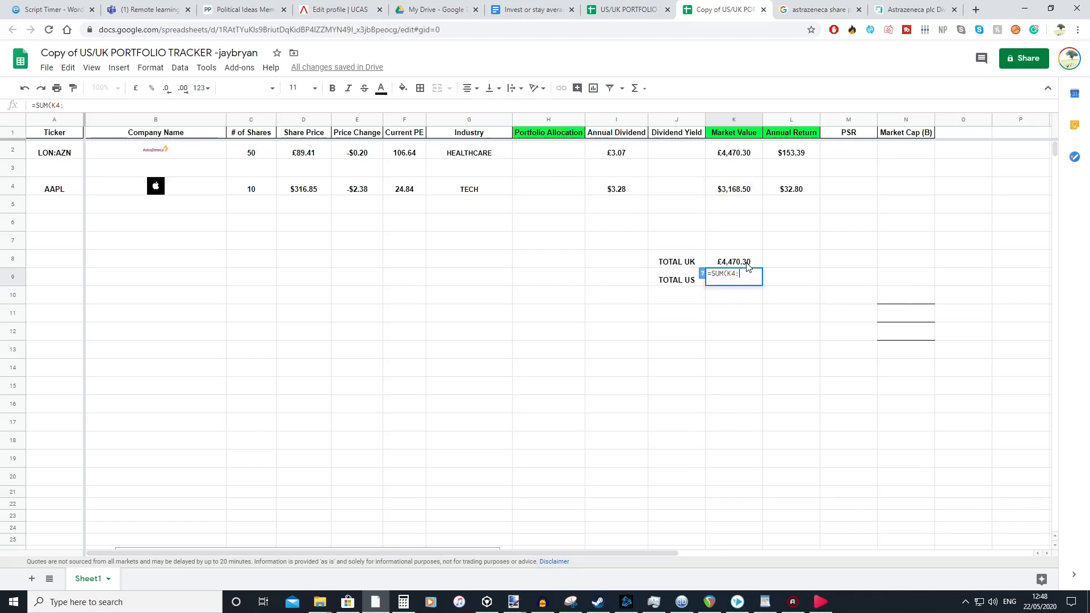
text(K7)
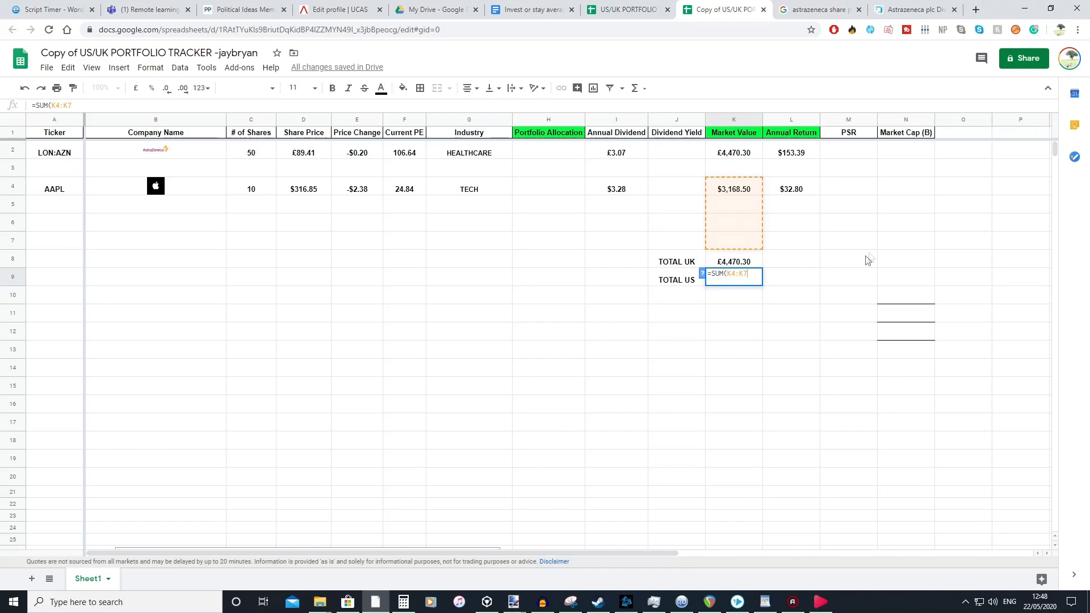
text()_)
key(Return)
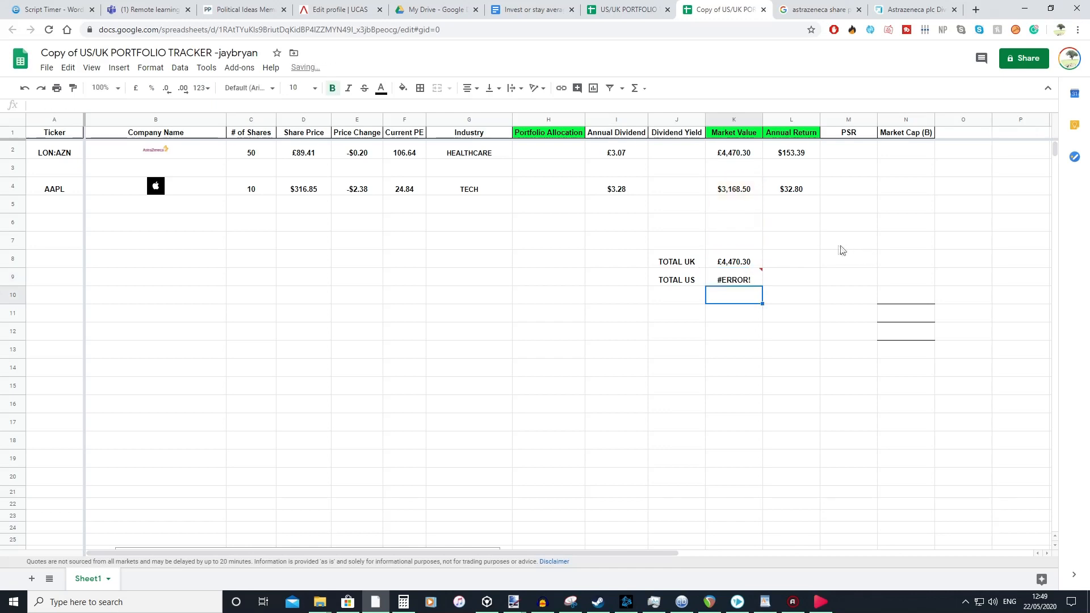
double_click(756, 278)
key(Return)
click(746, 261)
click(734, 280)
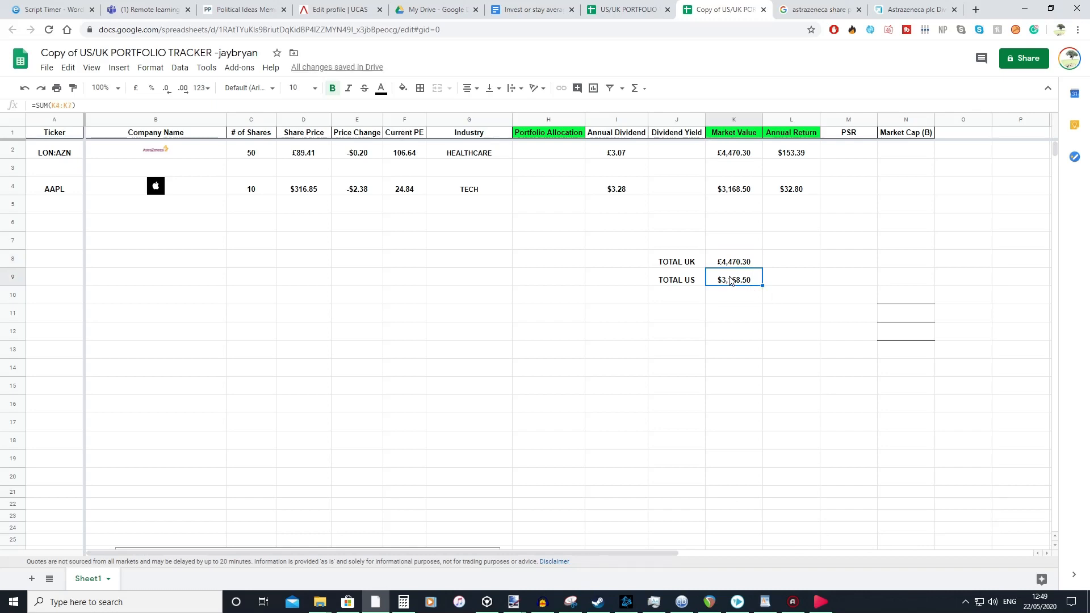
click(733, 302)
click(690, 284)
click(718, 281)
click(702, 282)
click(710, 282)
drag(747, 262, 741, 284)
click(747, 262)
click(748, 293)
Enter the label TOTAL in J10 below the TOTAL US label
click(694, 301)
double_click(693, 300)
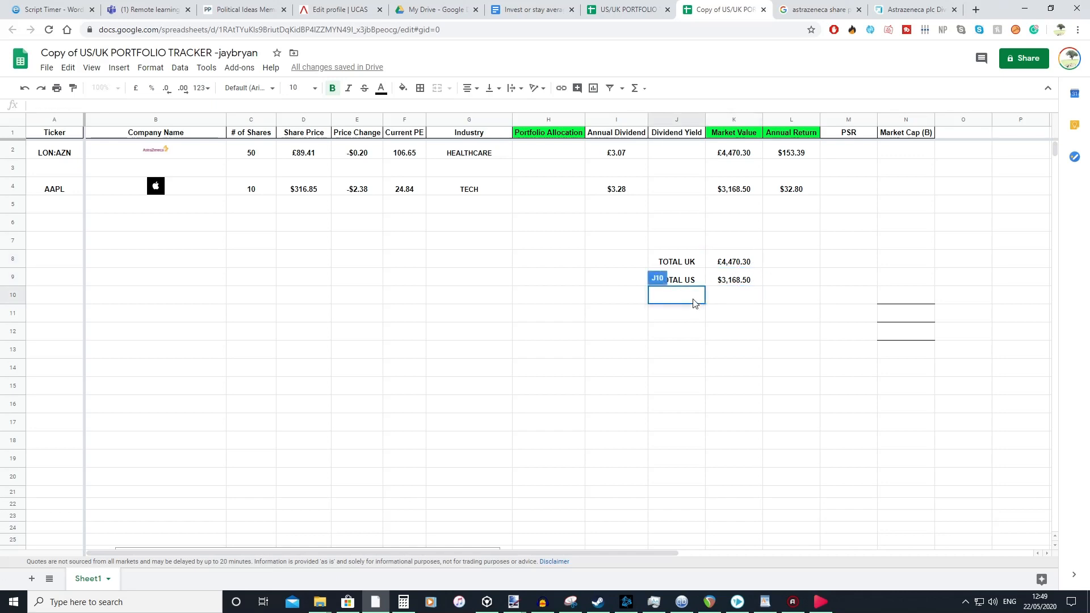
text(TOTAL)
key(Return)
click(735, 334)
click(728, 308)
double_click(750, 279)
click(732, 352)
double_click(751, 276)
click(748, 296)
click(747, 279)
click(675, 321)
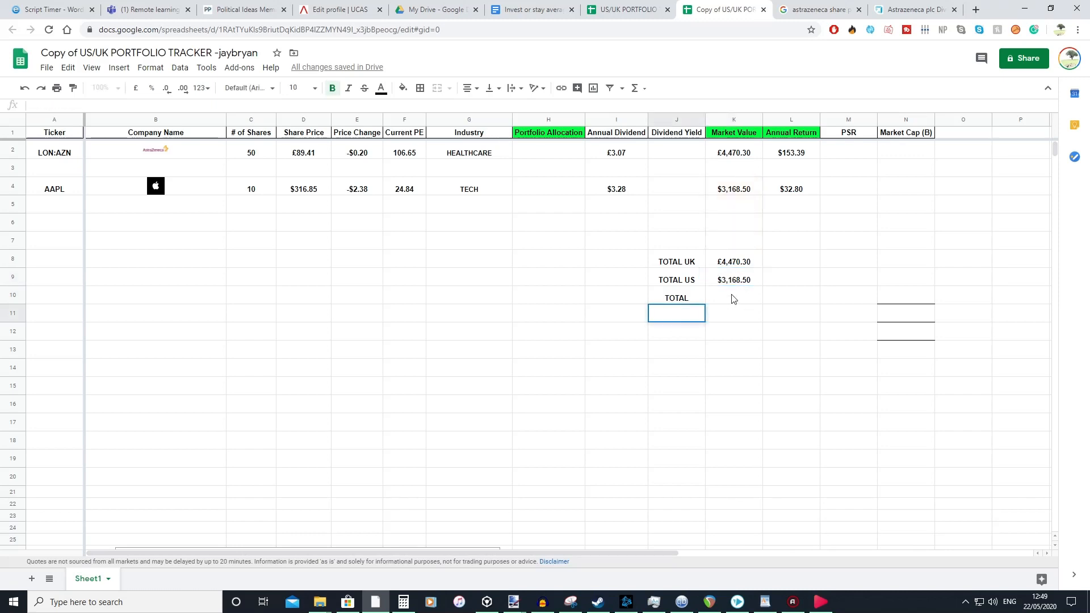
double_click(791, 279)
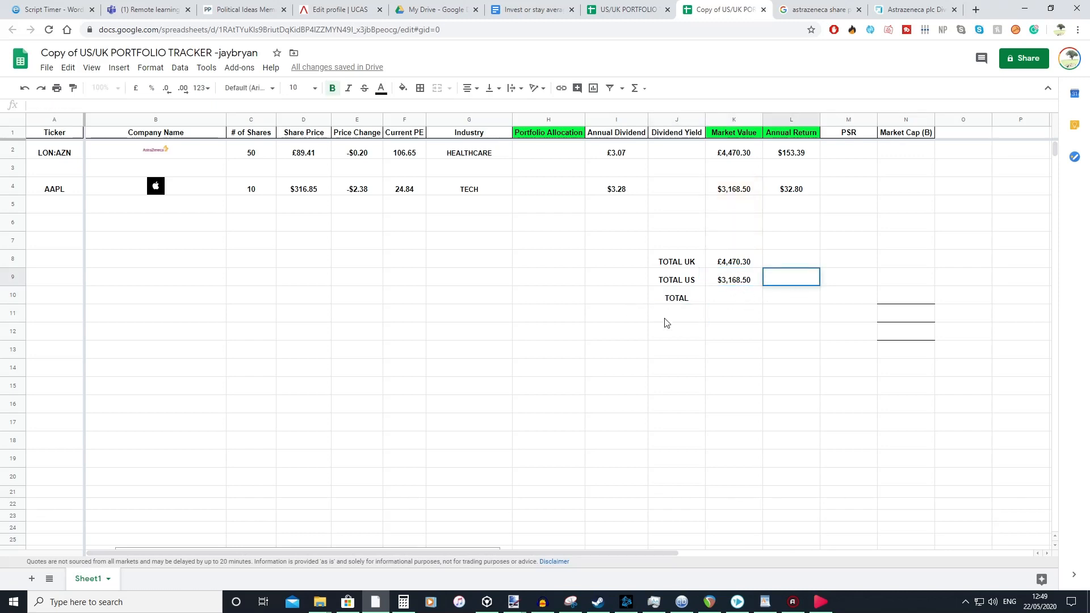
Select the whole of row 10, which holds the TOTAL label
click(684, 312)
click(684, 301)
click(9, 301)
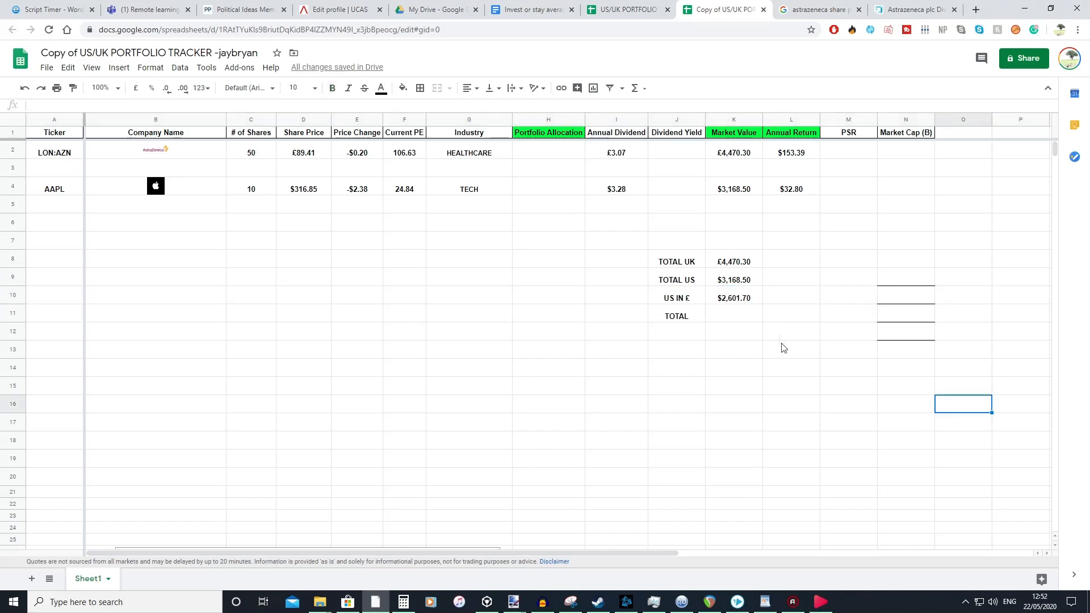
Format the US IN £ value in K10 as pound currency
click(696, 314)
click(731, 303)
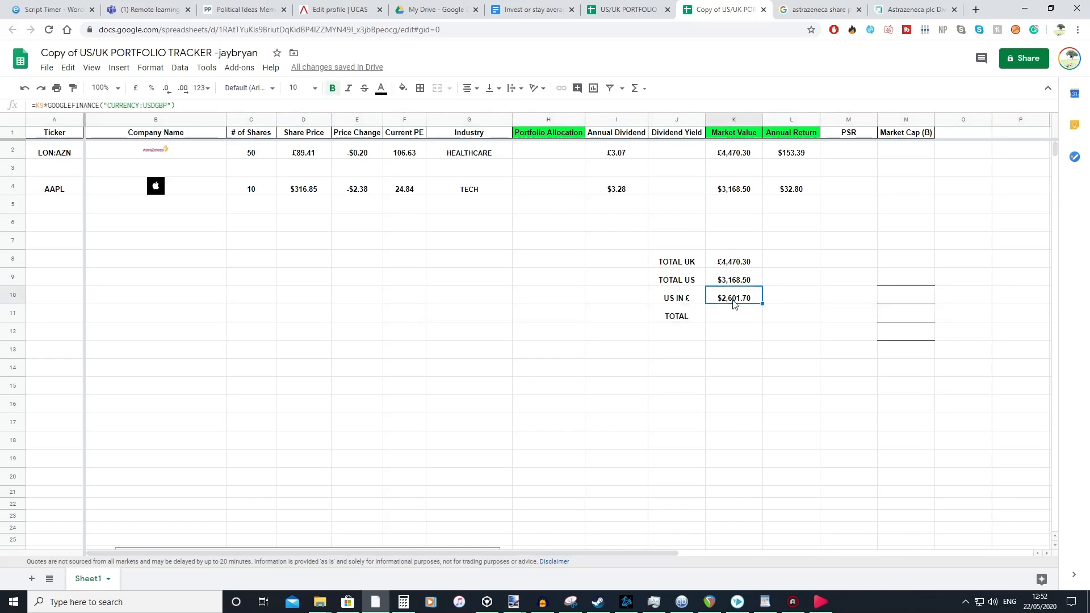
click(691, 302)
click(696, 313)
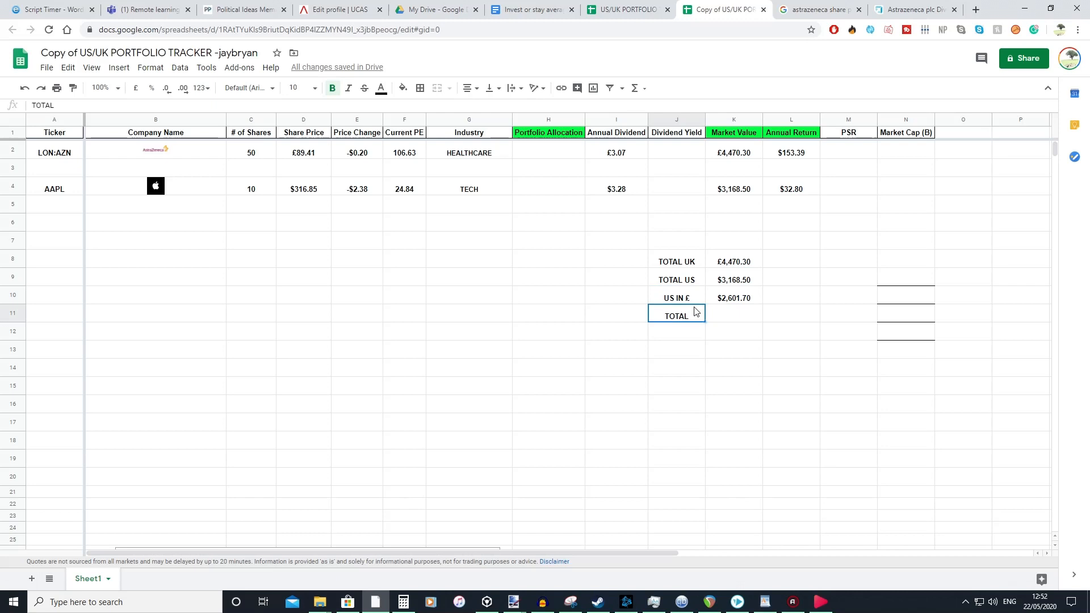
click(688, 287)
click(690, 301)
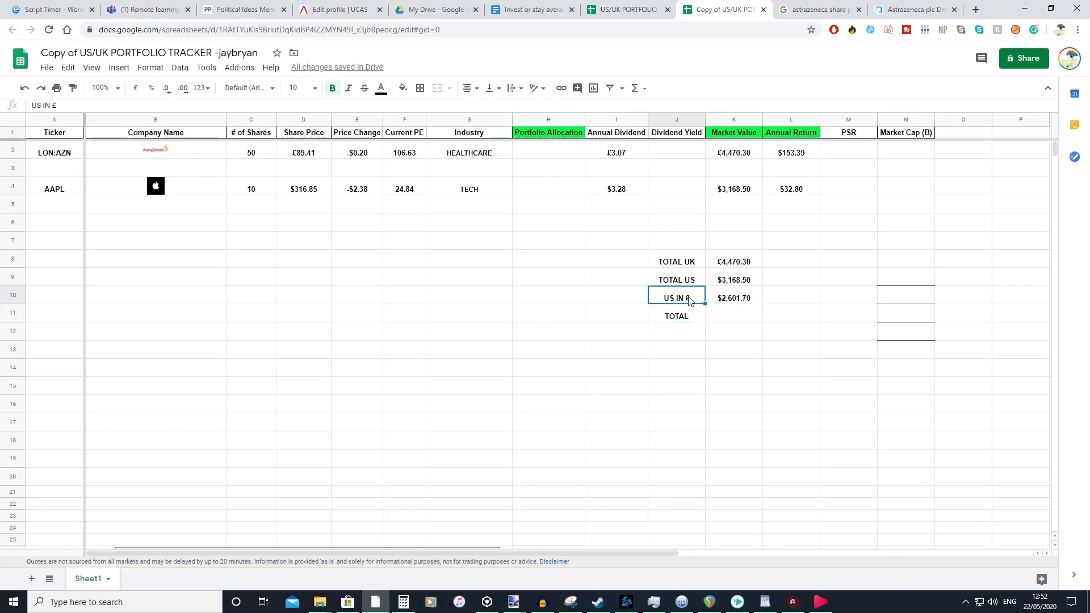
click(736, 306)
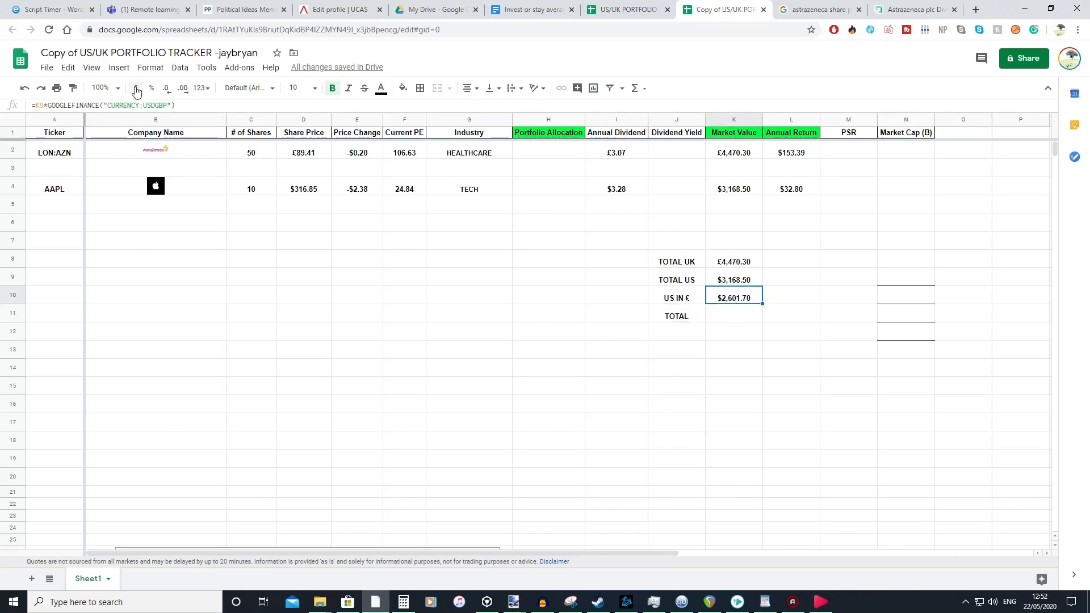
Open the US IN £ formula in K10 and examine its cell reference and currency conversion function
double_click(748, 305)
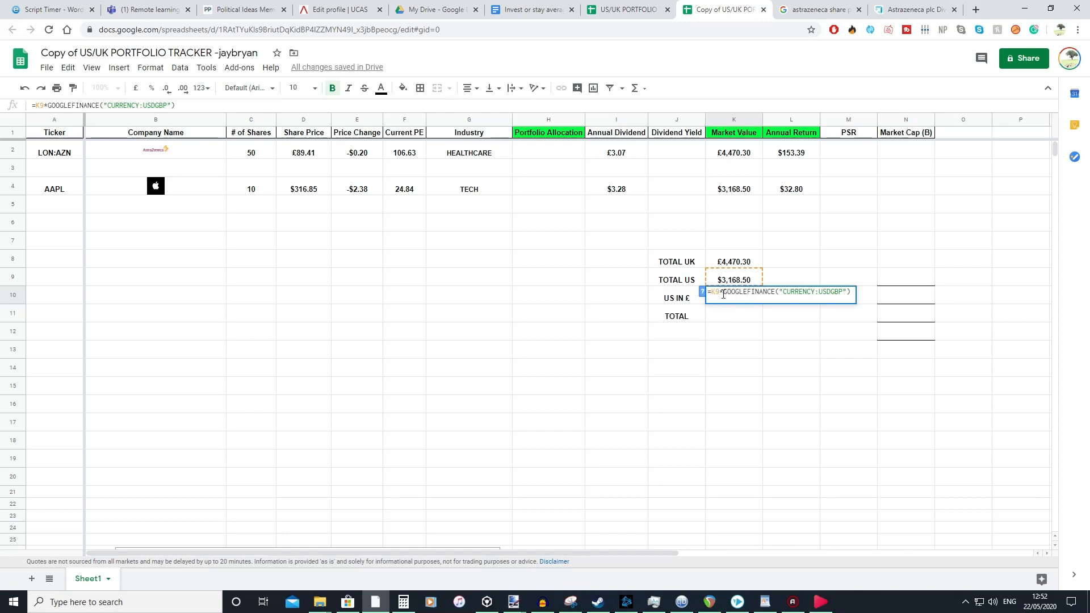
drag(713, 293, 862, 301)
click(784, 292)
drag(784, 293, 849, 296)
click(783, 337)
click(745, 298)
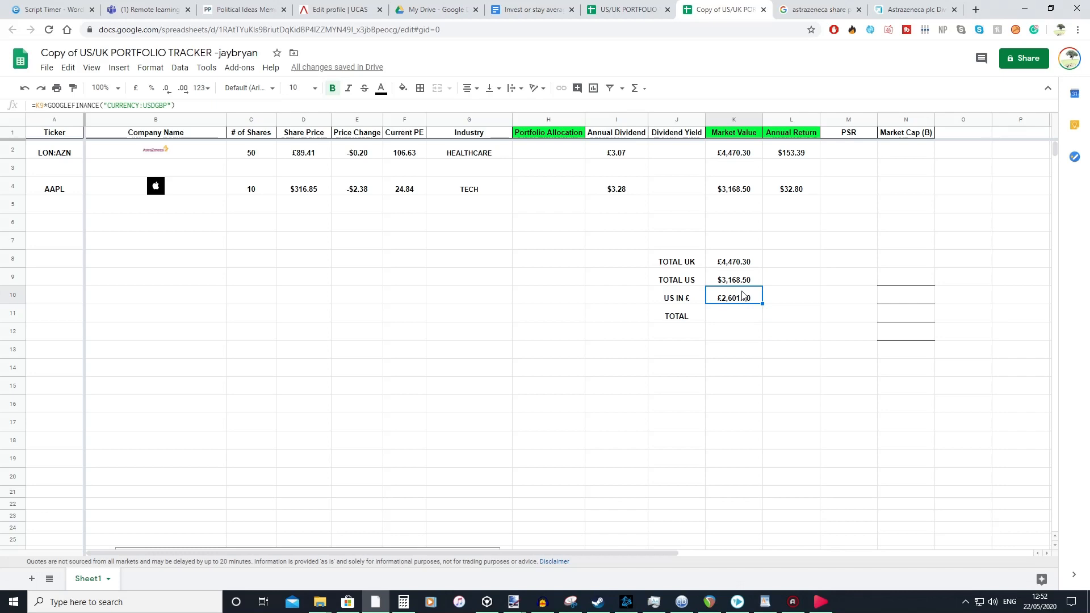
Enter the formula =SUM(K8+K10) in K11 to total the UK and converted US market values
click(730, 318)
text(=SUM)
click(745, 323)
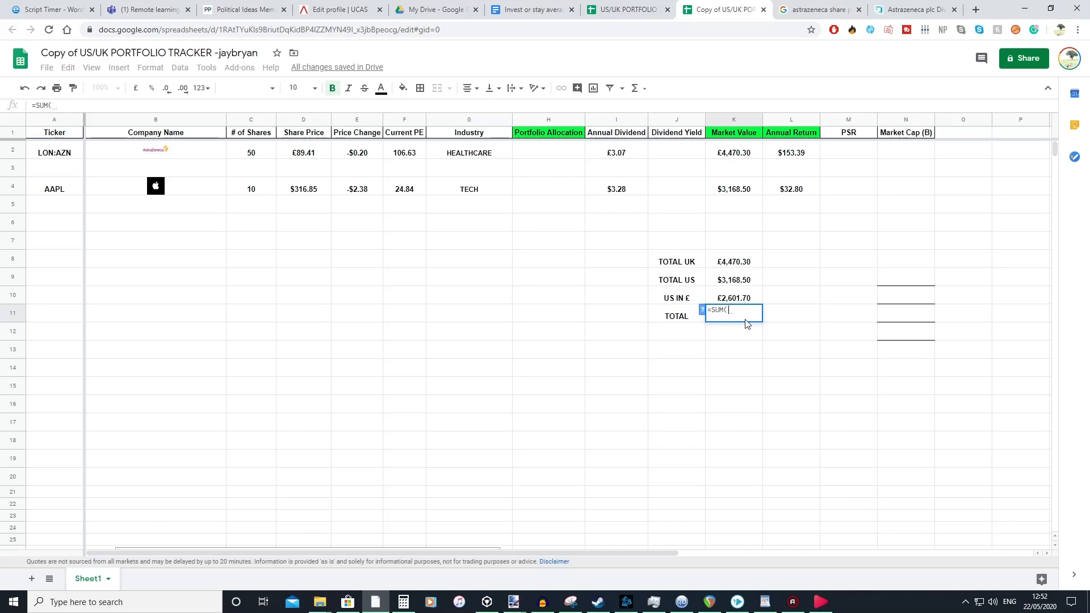
text(K8)
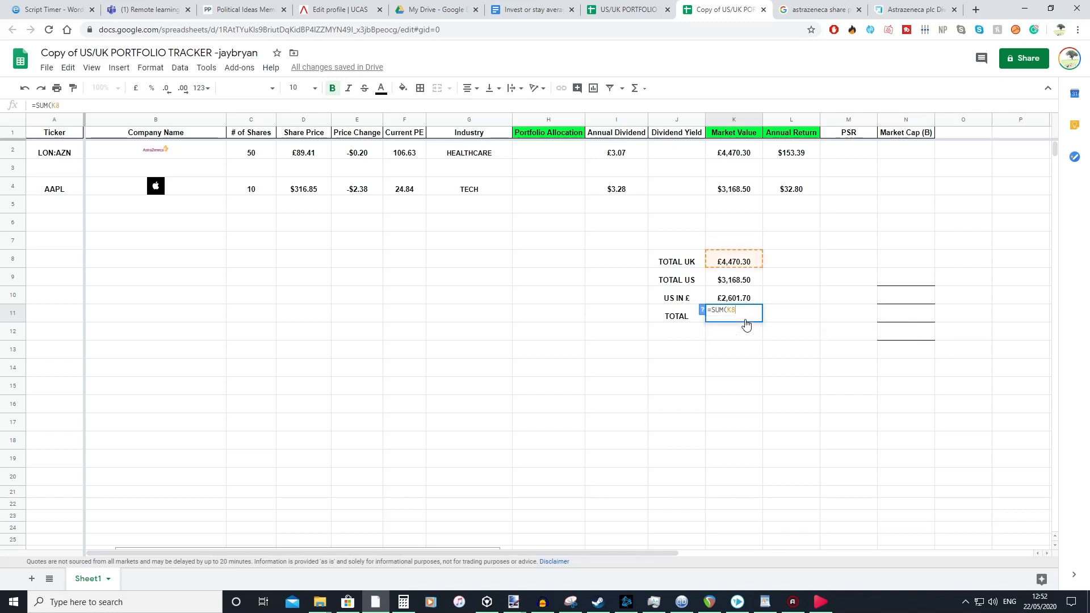
text(+)
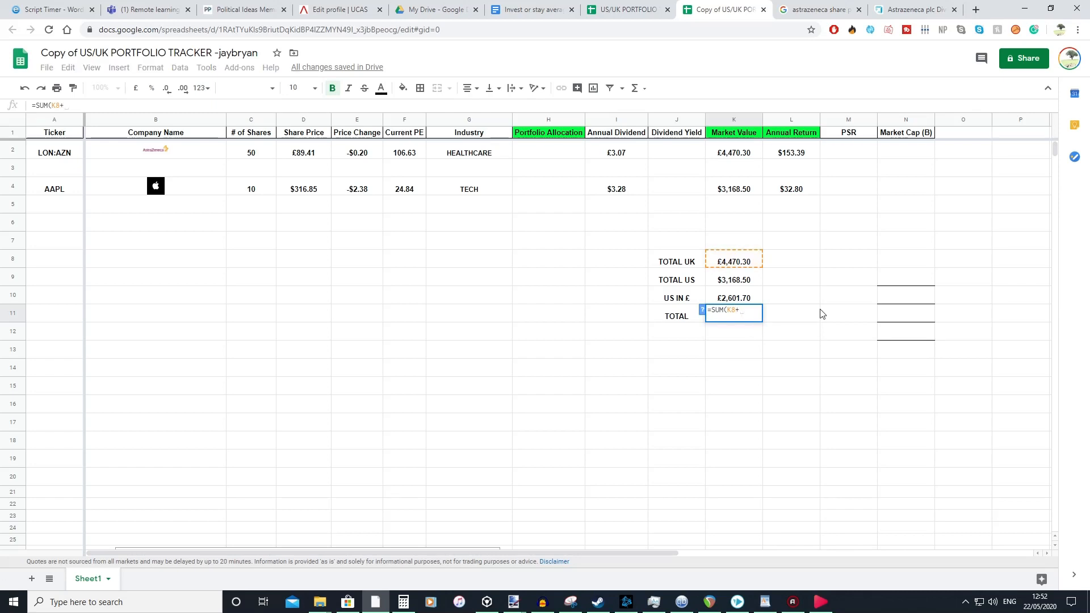
text(K10)
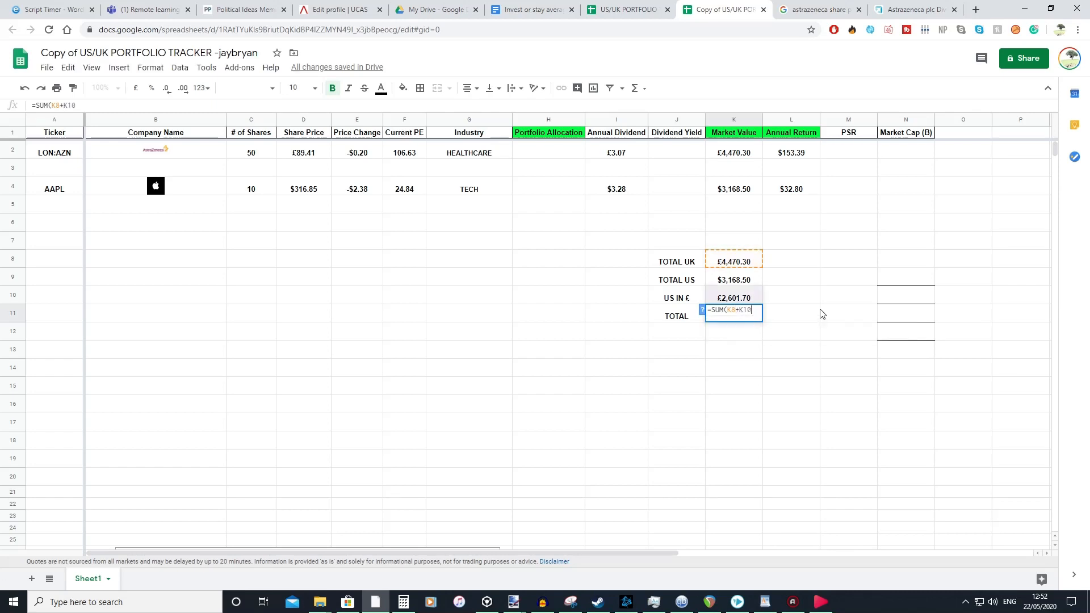
key(Return)
click(752, 318)
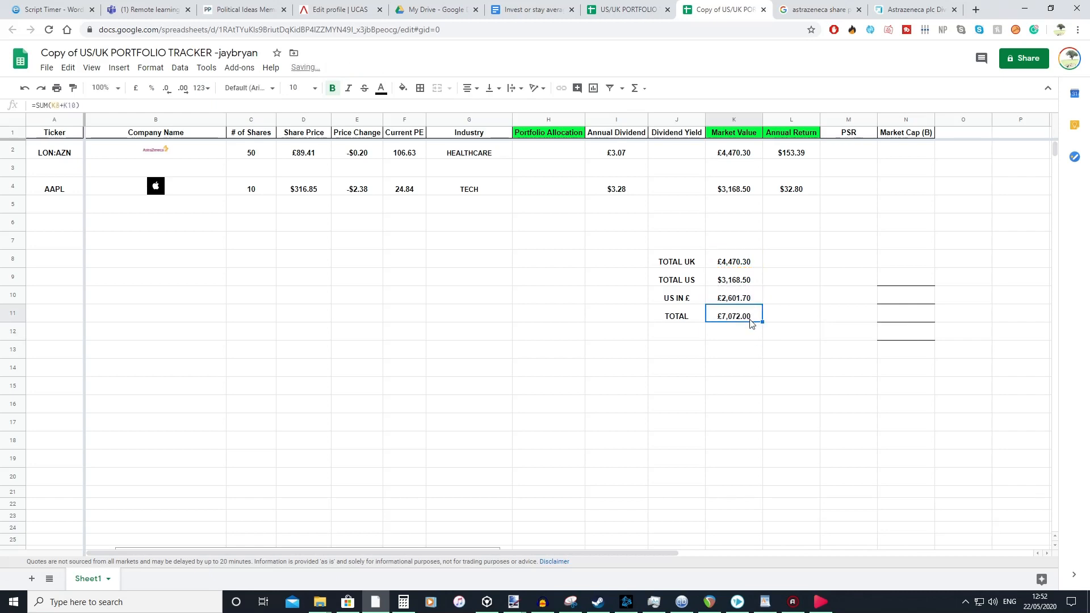
Examine the formulas behind the market value totals in K8 to K11 and the Apple annual return in L4
key(Down)
click(737, 314)
double_click(738, 299)
double_click(737, 316)
click(728, 365)
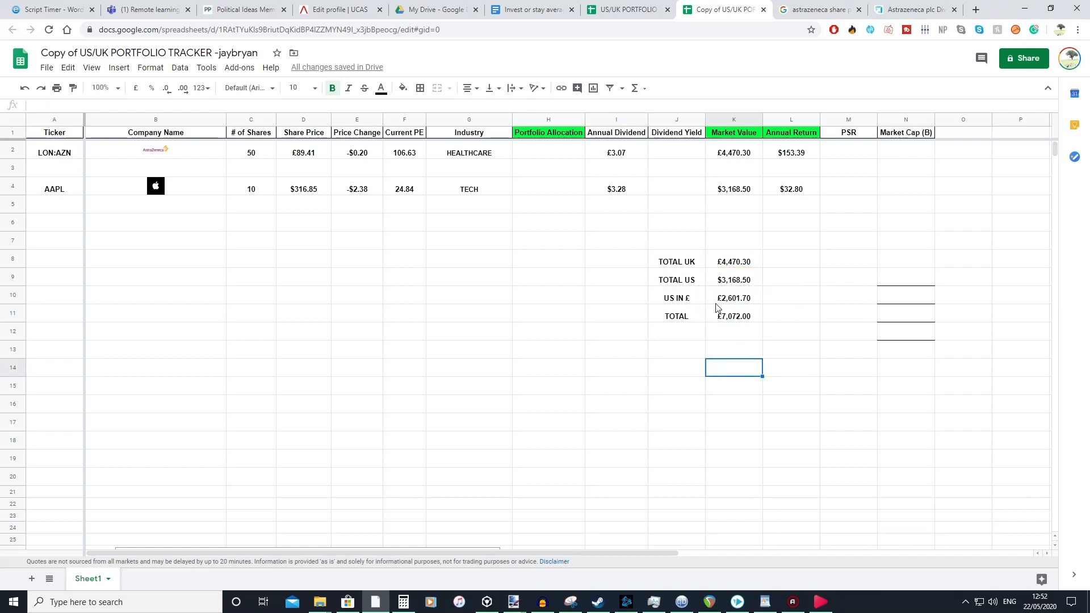
click(766, 265)
click(740, 268)
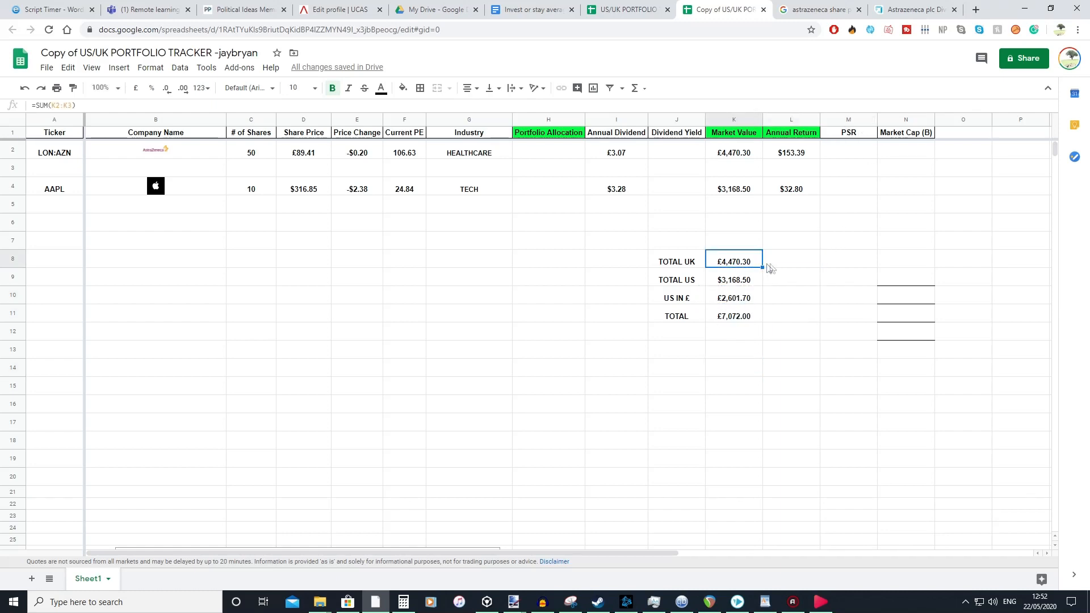
click(781, 267)
click(790, 189)
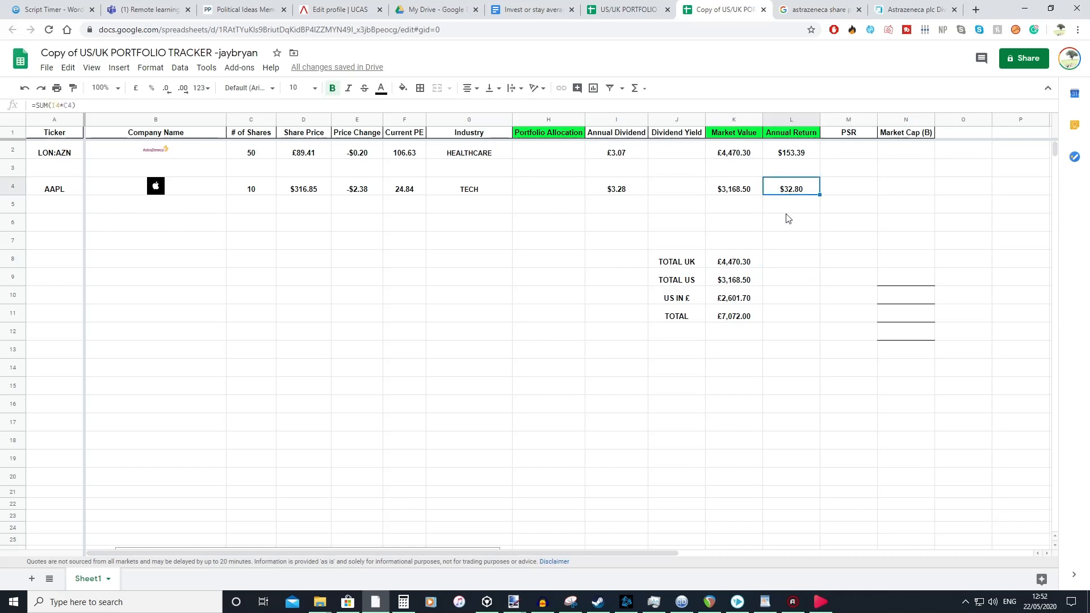
click(787, 265)
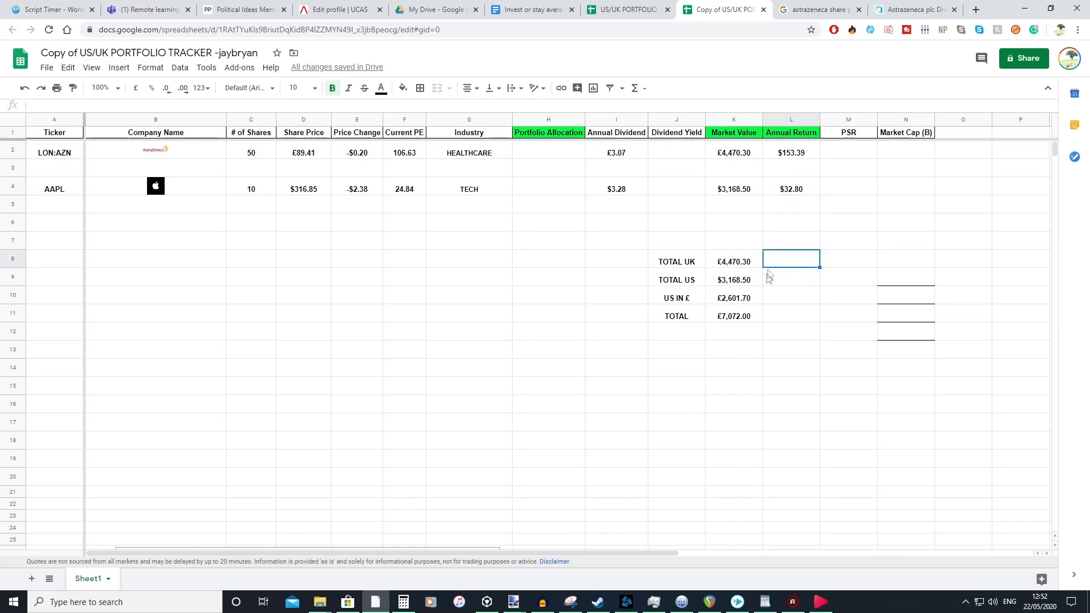
click(761, 264)
click(797, 193)
click(790, 265)
click(749, 263)
double_click(752, 260)
click(775, 293)
Enter the formula =SUM(L2:L3) in L8 to total the UK annual returns
click(791, 259)
text(=SUM()
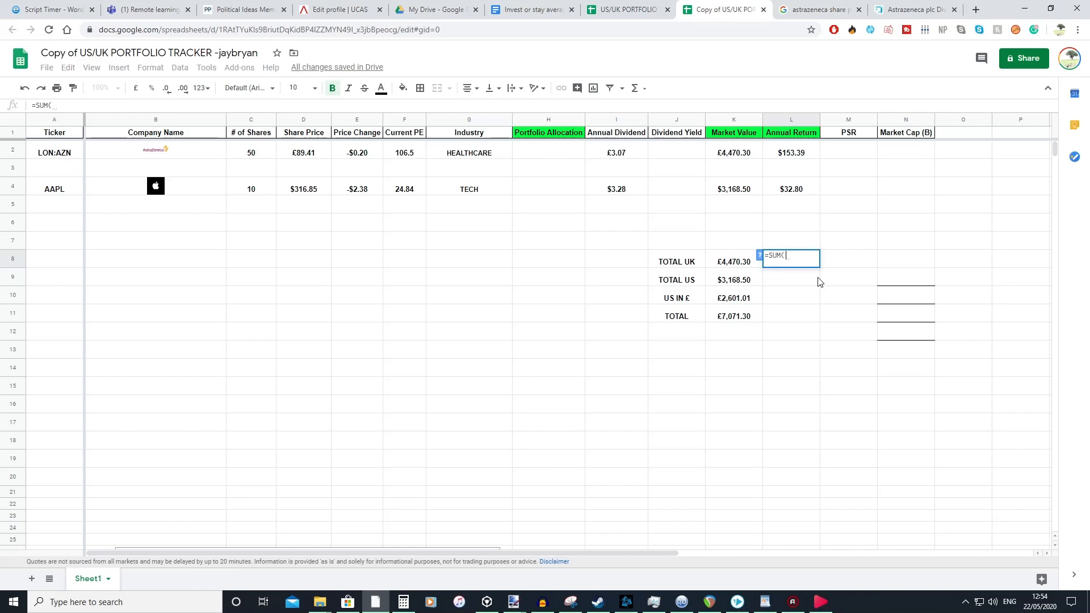
click(784, 154)
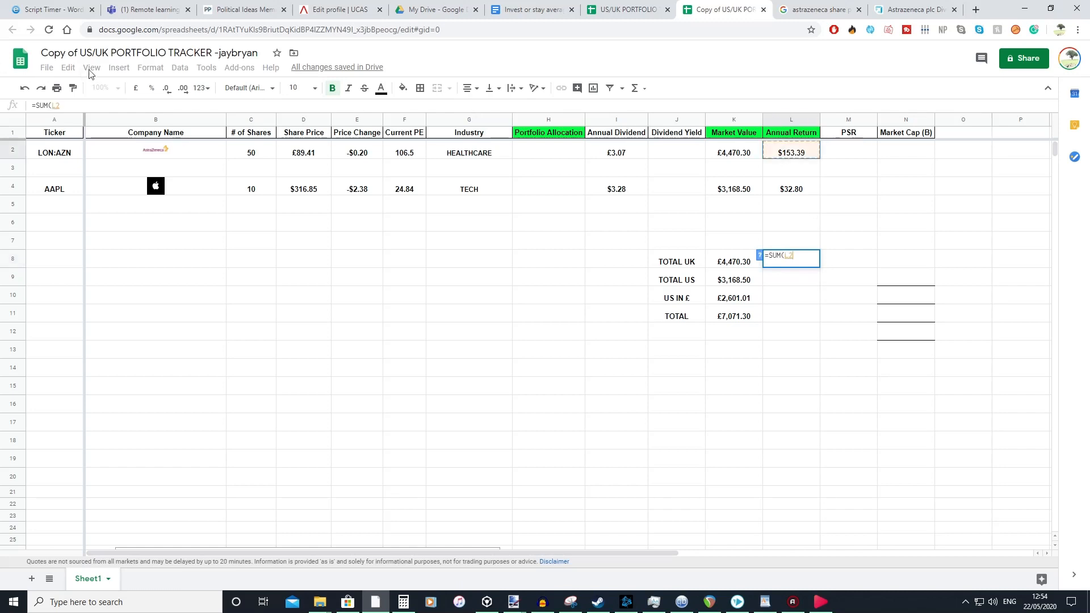
click(795, 169)
click(793, 153)
key(BackSpace)
click(798, 168)
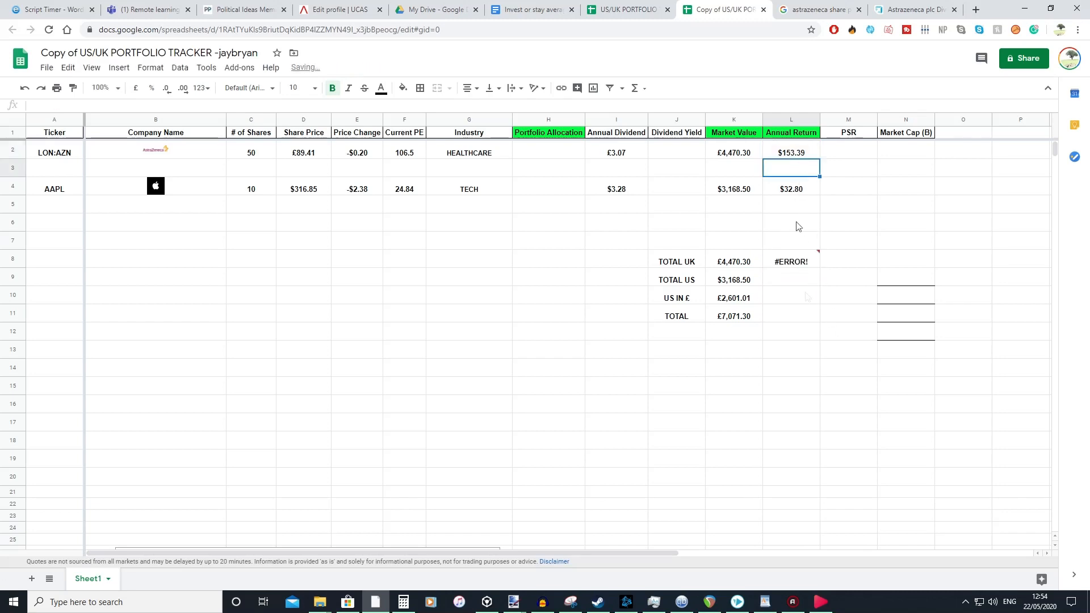
click(793, 261)
double_click(812, 263)
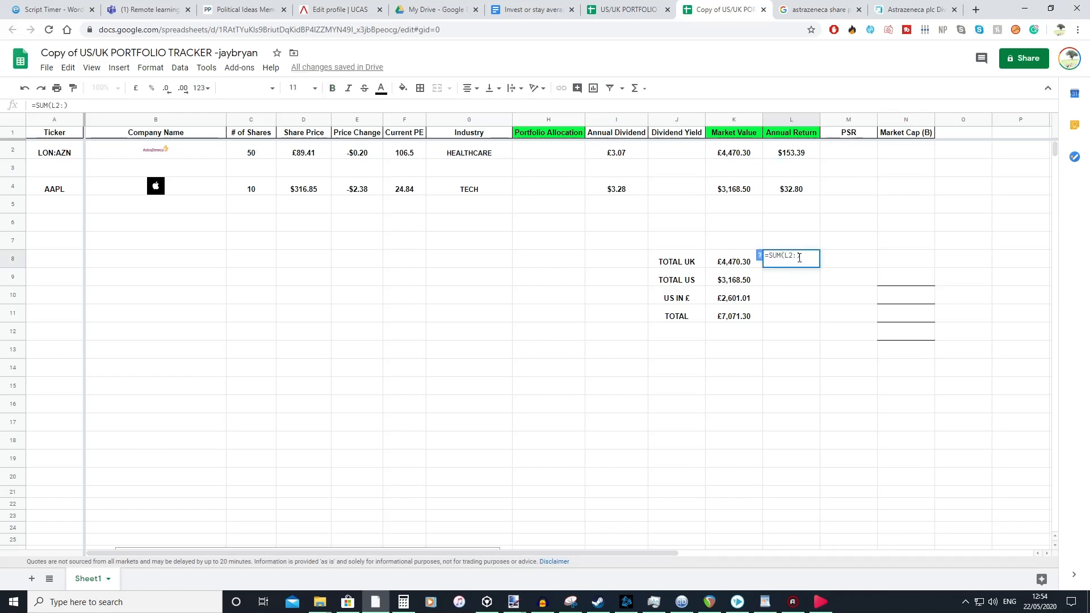
text(L3)
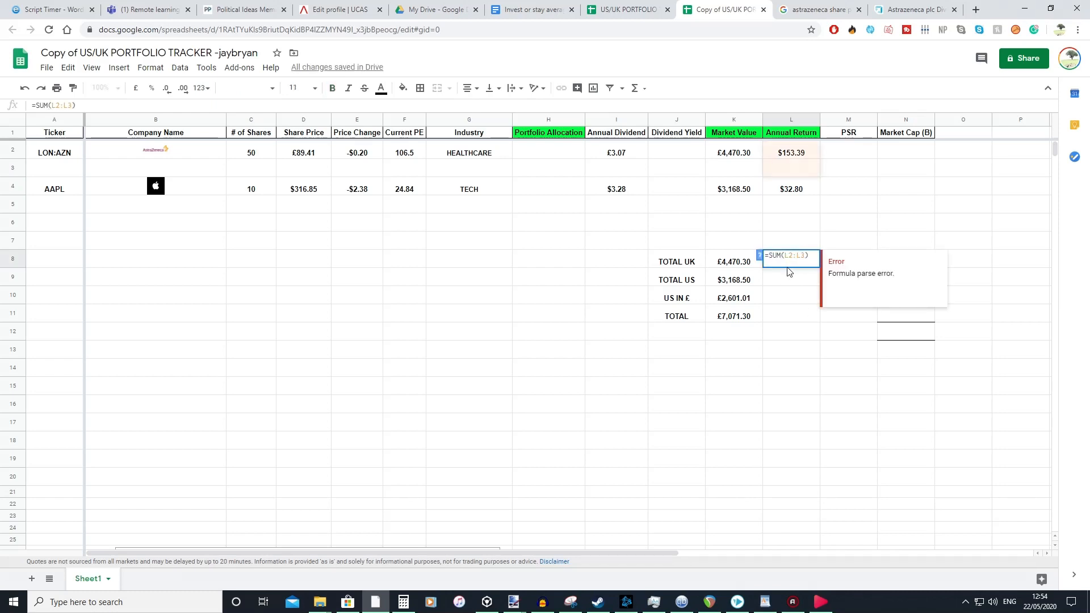
key(Return)
Format the AstraZeneca annual return in L2 and the TOTAL UK annual return in L8 as pound currency
click(810, 156)
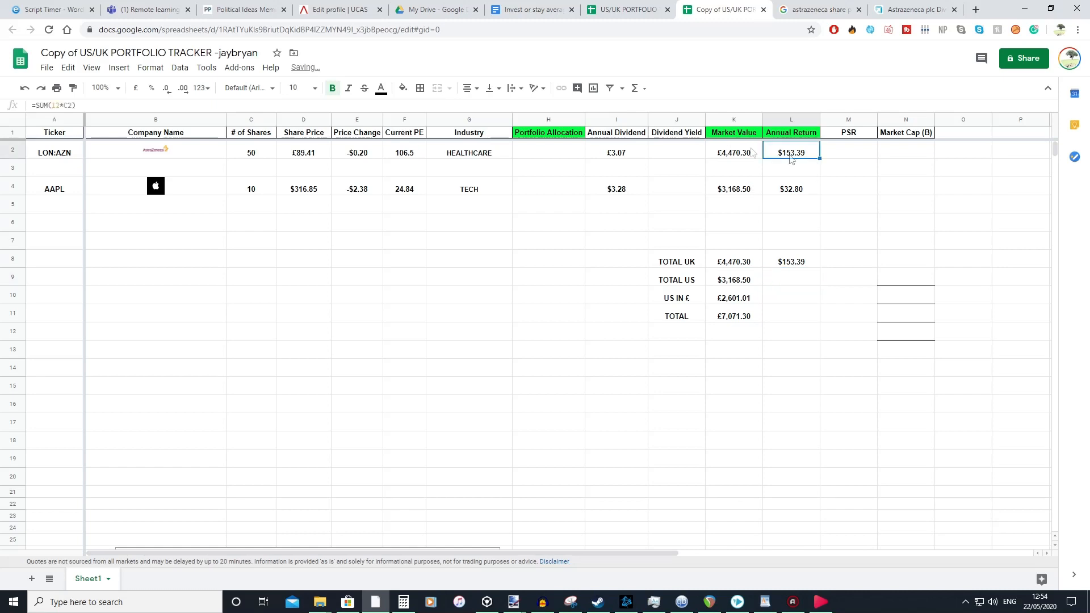
click(792, 260)
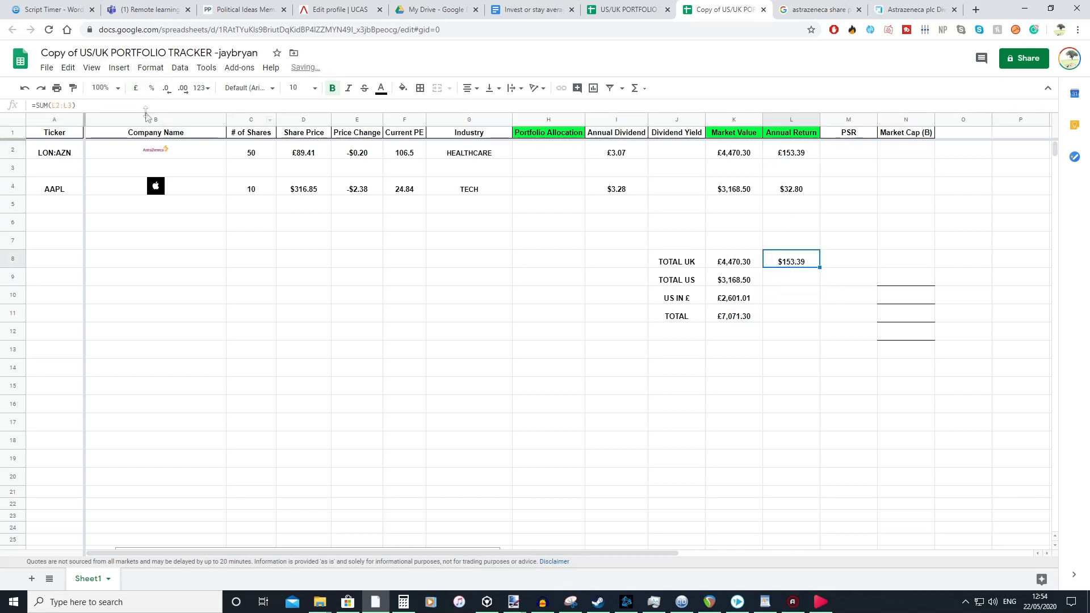
click(800, 284)
Check the range summed in L8 against the empty row 3 between the UK and US holdings
click(793, 186)
click(789, 283)
double_click(801, 261)
click(793, 276)
click(786, 167)
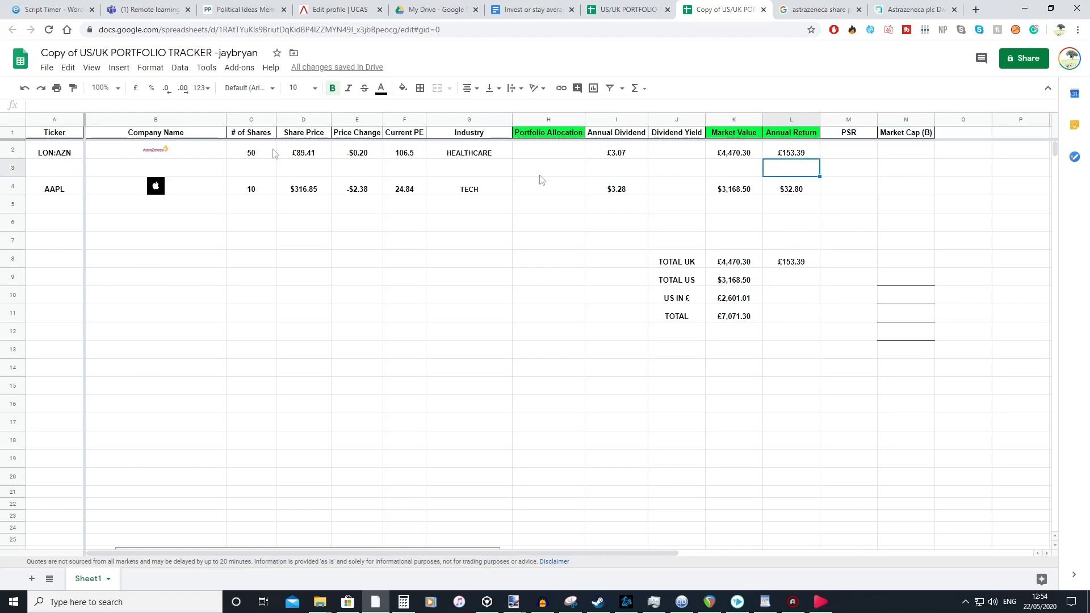
click(52, 163)
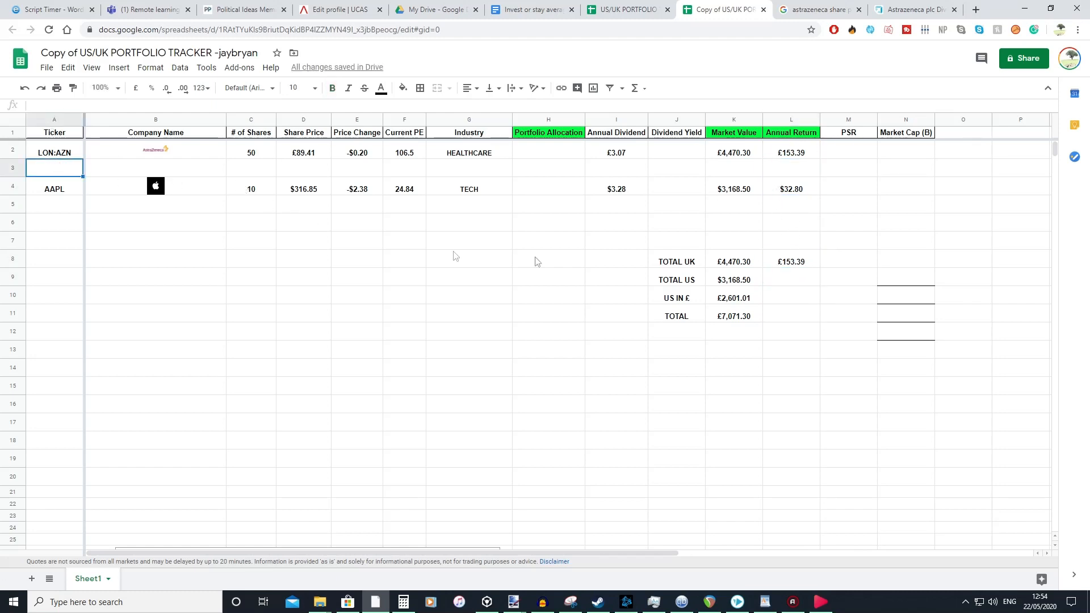
shift+click(791, 179)
shift+click(794, 172)
click(792, 263)
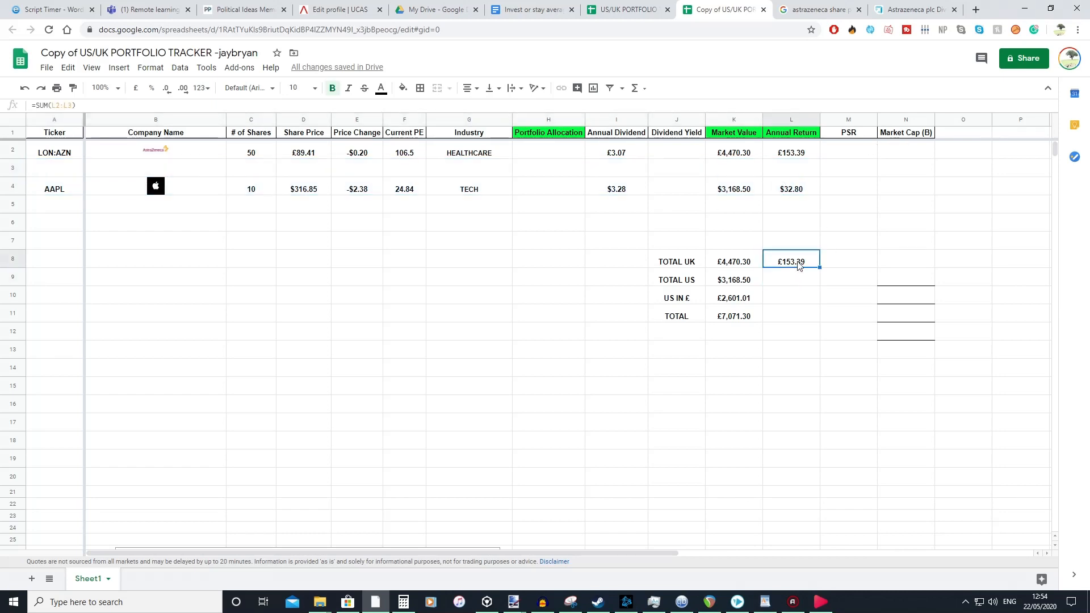
click(803, 283)
click(801, 263)
click(803, 281)
click(804, 264)
click(805, 283)
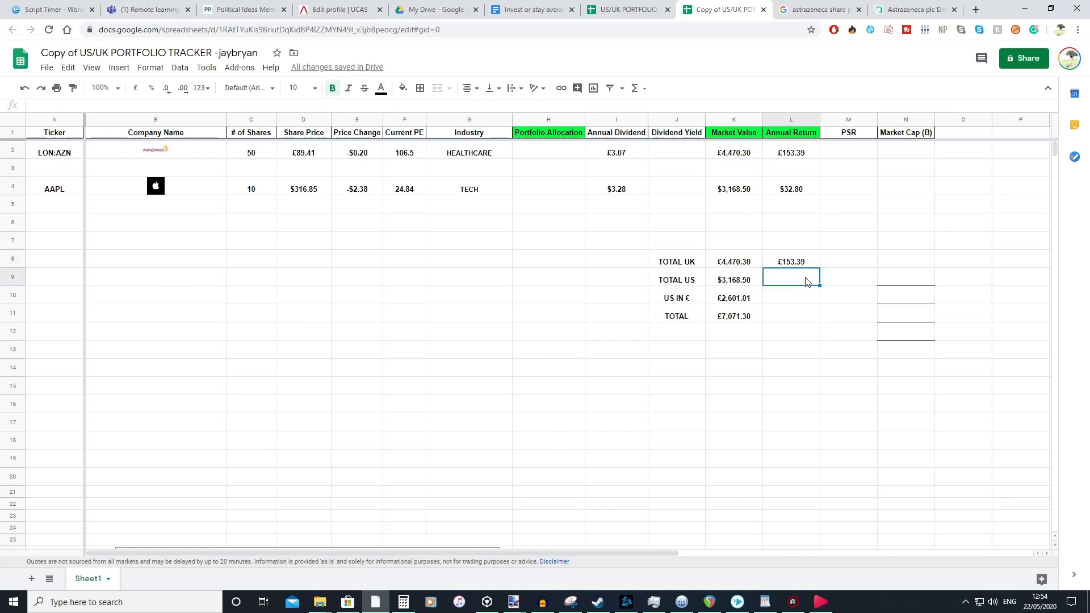
Enter the formula =SUM(L4:L6) in L9 to total the US annual returns
double_click(796, 284)
text(=SUM()
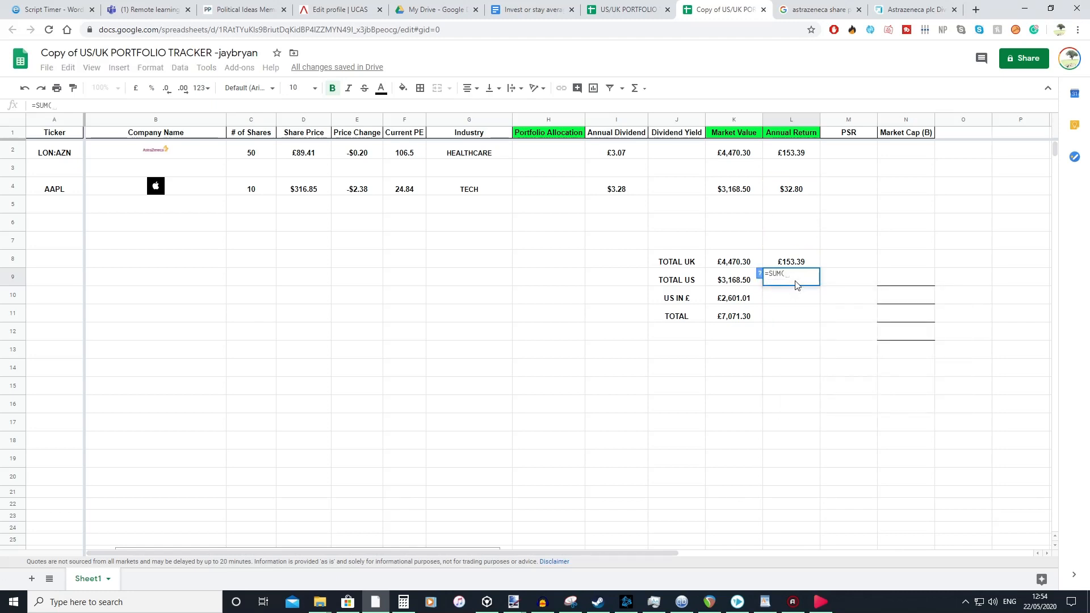
text(L4)
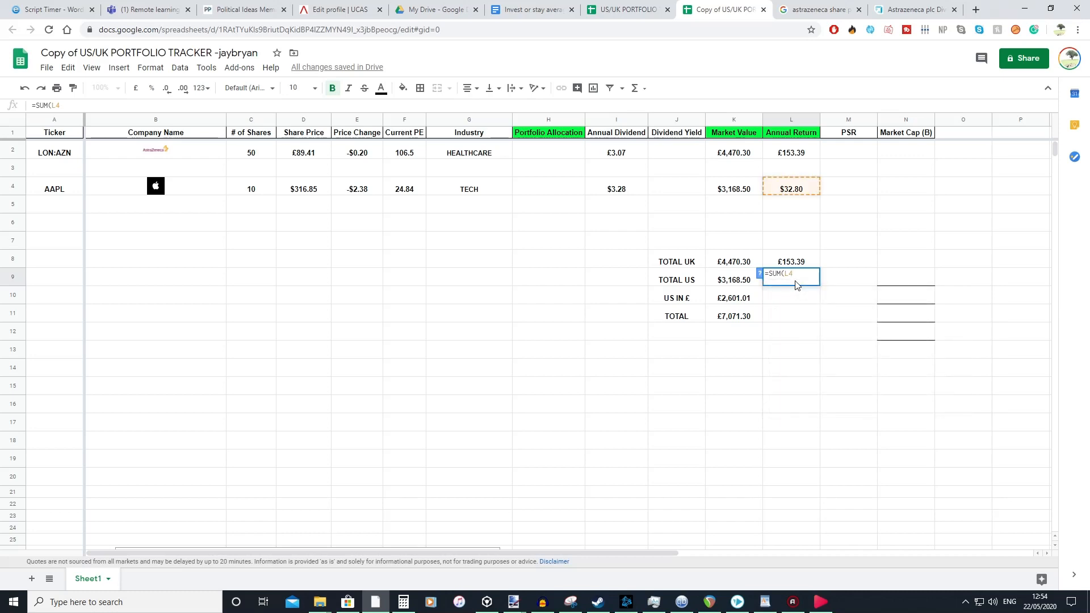
text(:L6)
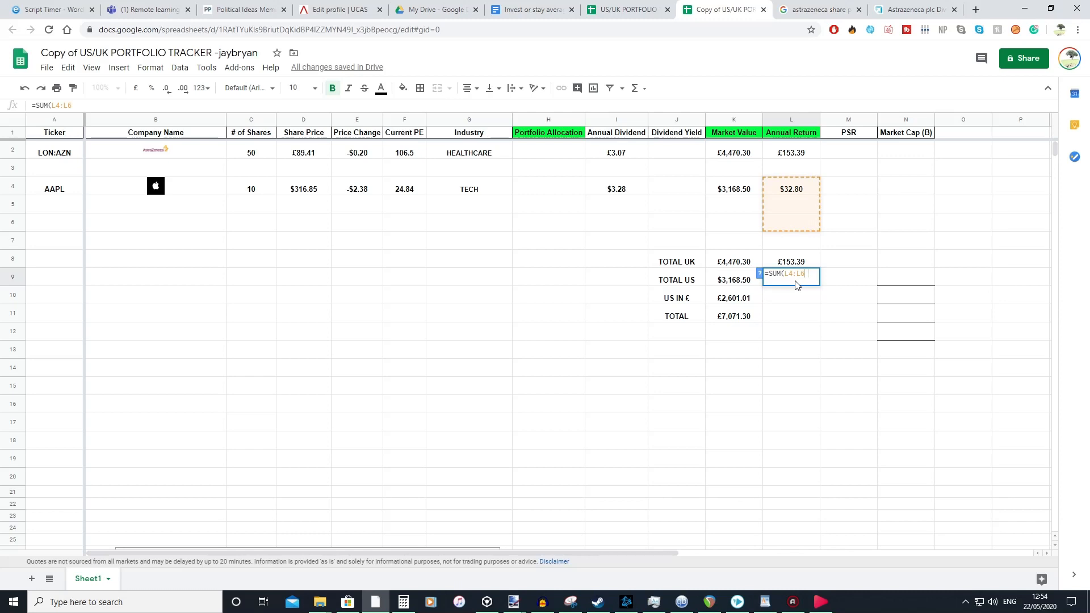
key(Return)
click(794, 283)
click(800, 267)
click(798, 284)
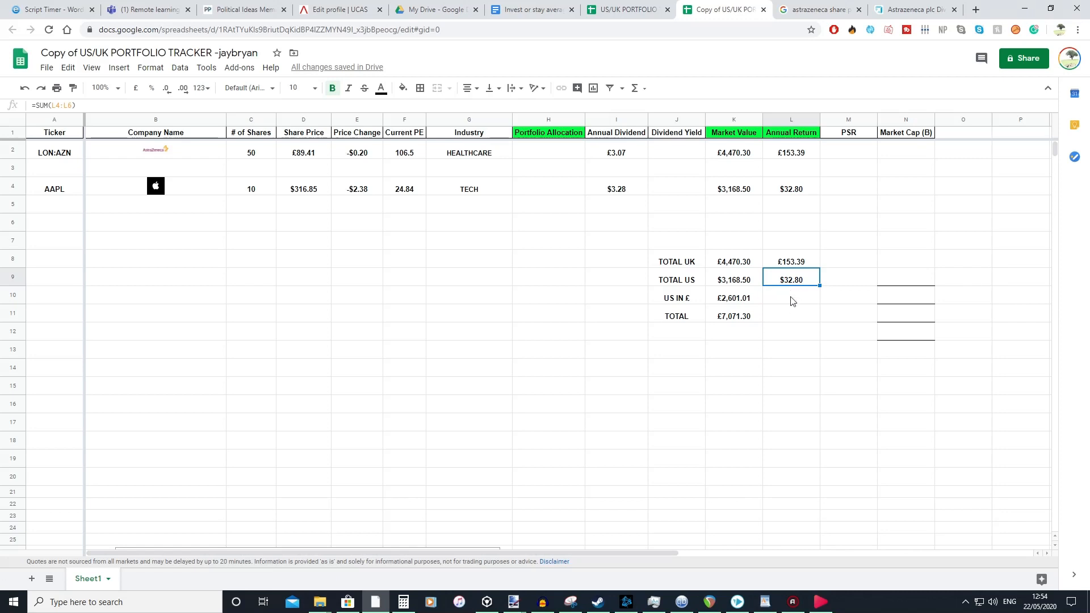
Copy the text of the US IN £ conversion formula from K10 into L10 under Annual Return
double_click(734, 299)
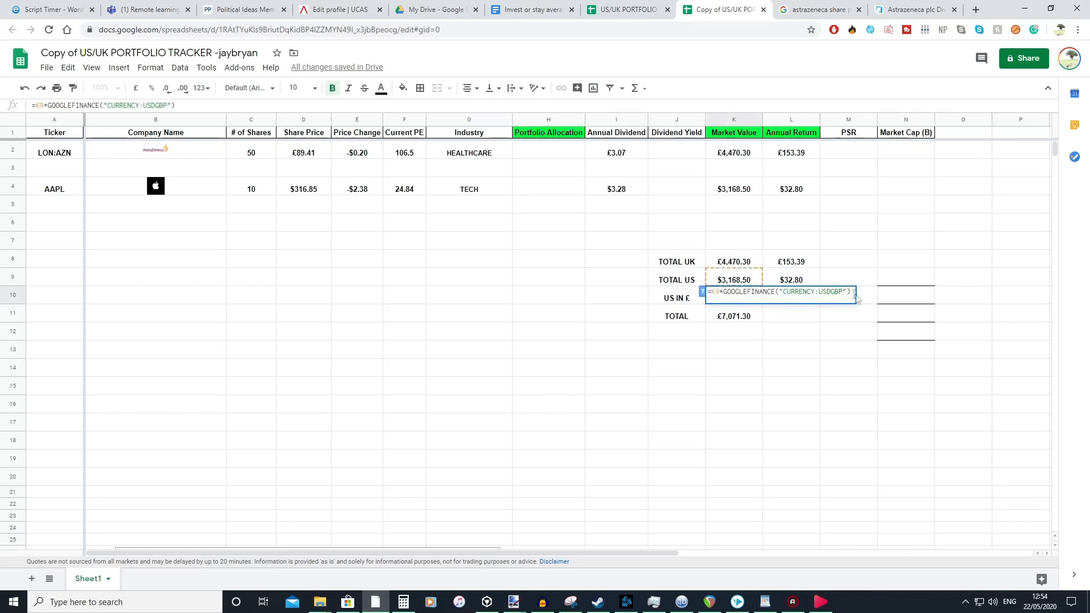
drag(854, 293, 491, 304)
key(ctrl+c)
click(786, 316)
click(791, 295)
key(ctrl+v)
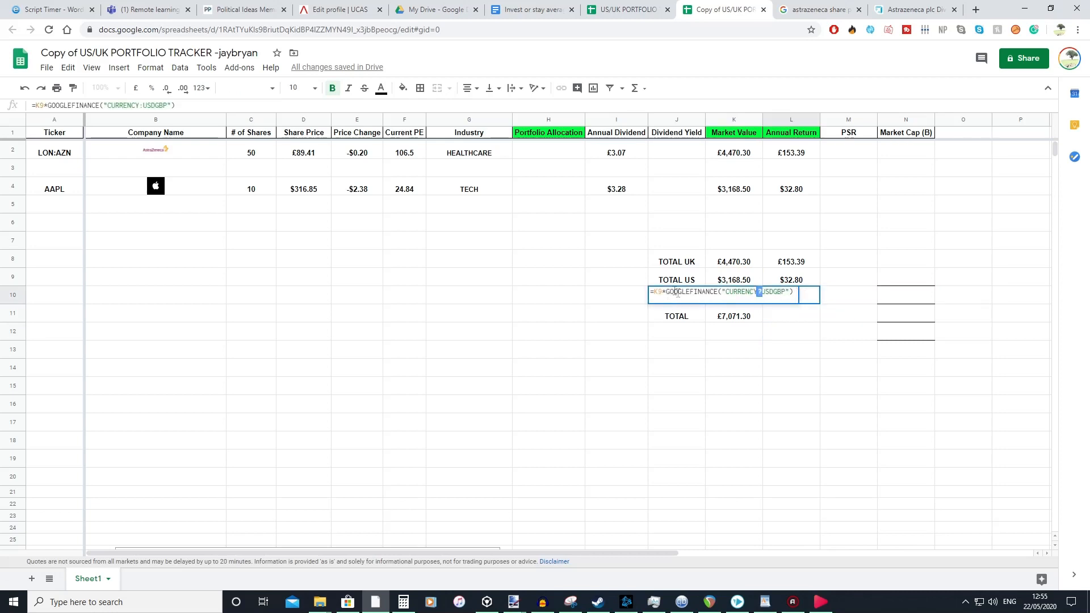
Change the cell reference in the L10 formula to L9, giving =L9*GOOGLEFINANCE("CURRENCY:USDGBP")
click(660, 292)
drag(662, 292, 658, 292)
click(655, 293)
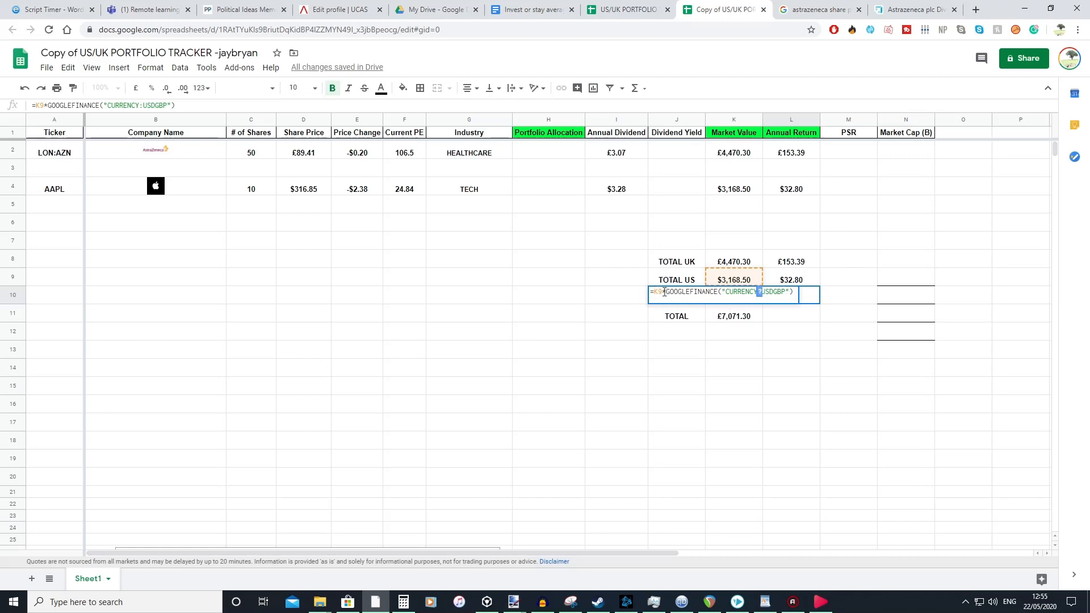
text(l9)
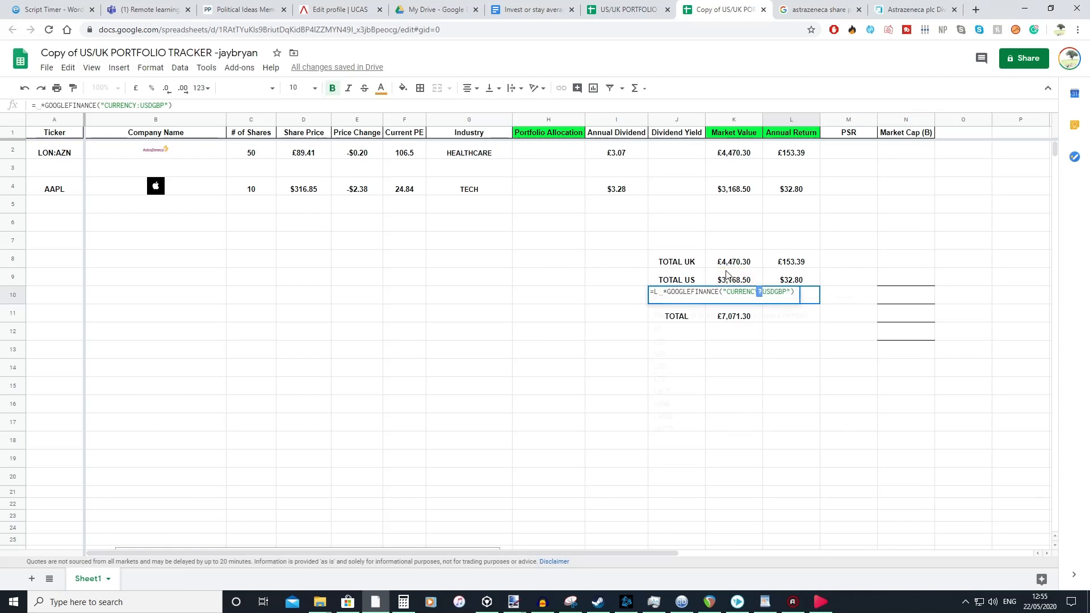
key(Return)
Format the converted US annual return in L10 as pound currency
click(801, 300)
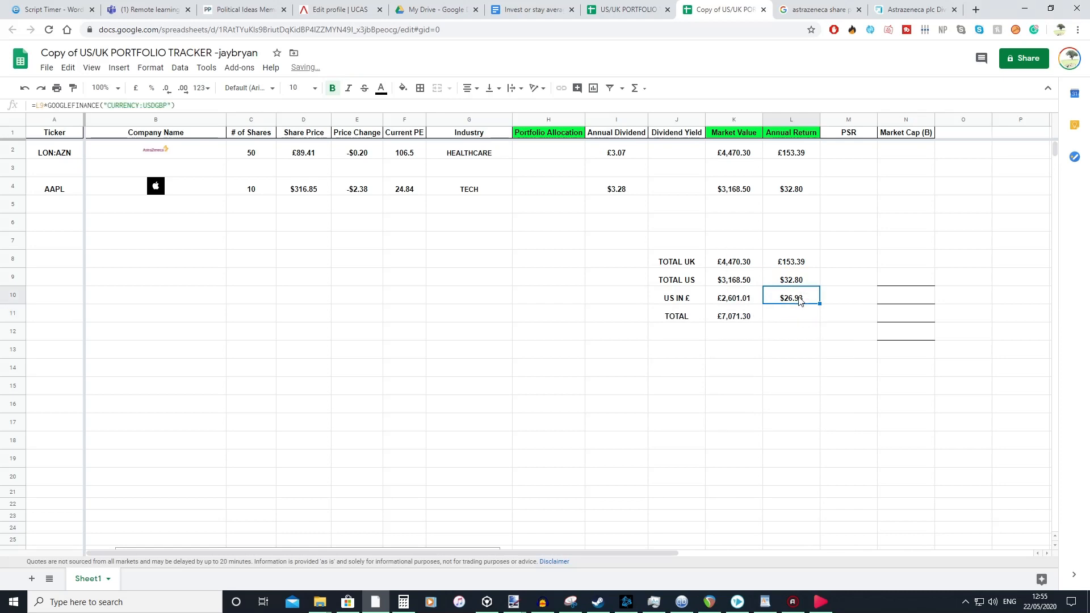
click(135, 89)
click(778, 318)
click(795, 300)
click(797, 315)
click(795, 301)
click(795, 317)
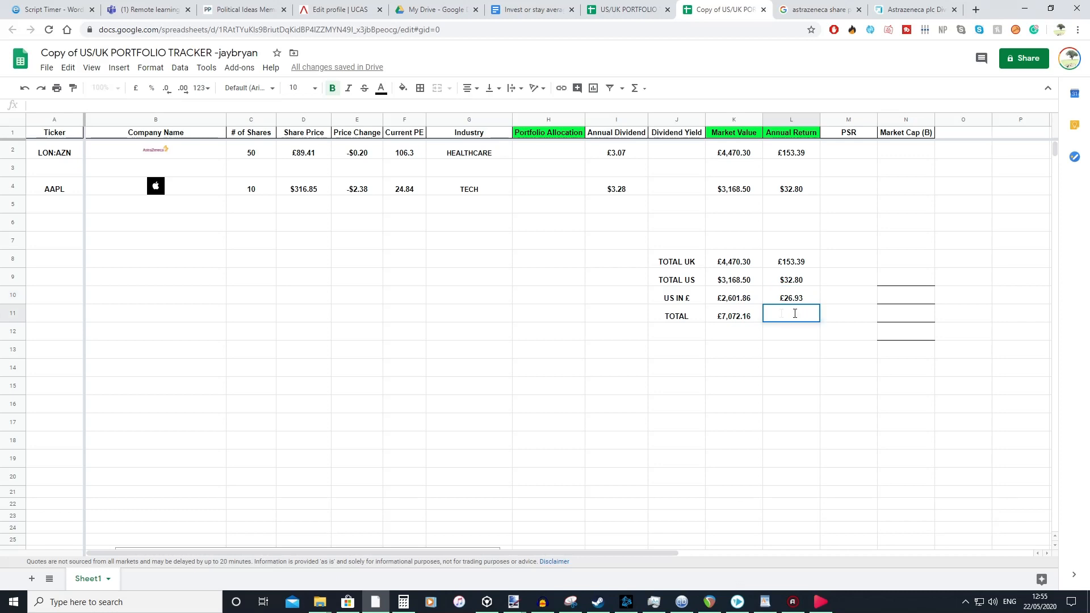
Enter the formula =SUM(L8+L10) in L11 to total the UK and converted US annual returns
double_click(752, 318)
click(814, 320)
text(=SUM()
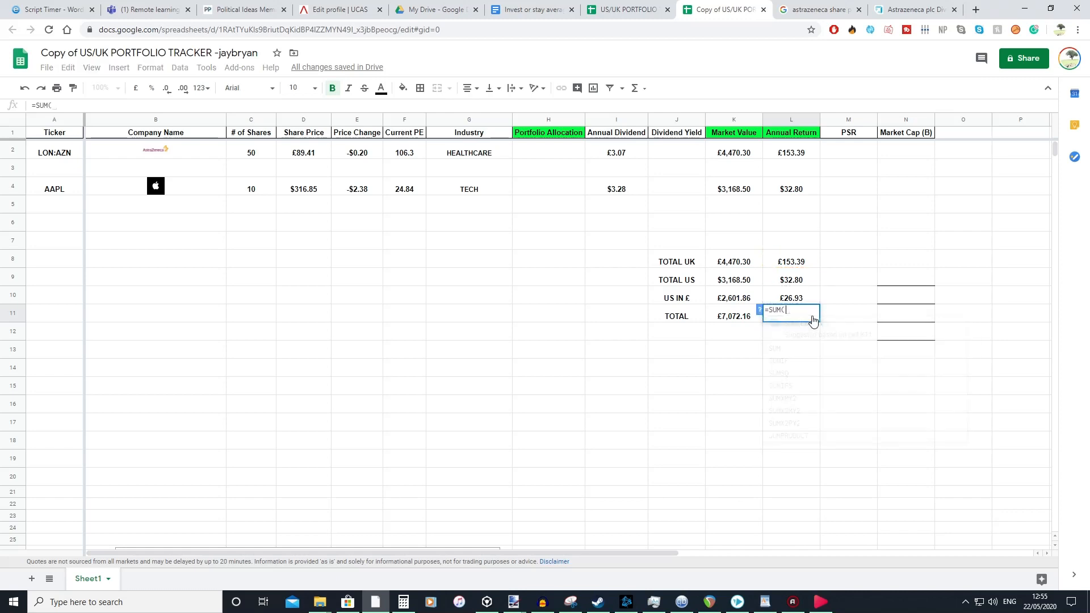
text(;10)
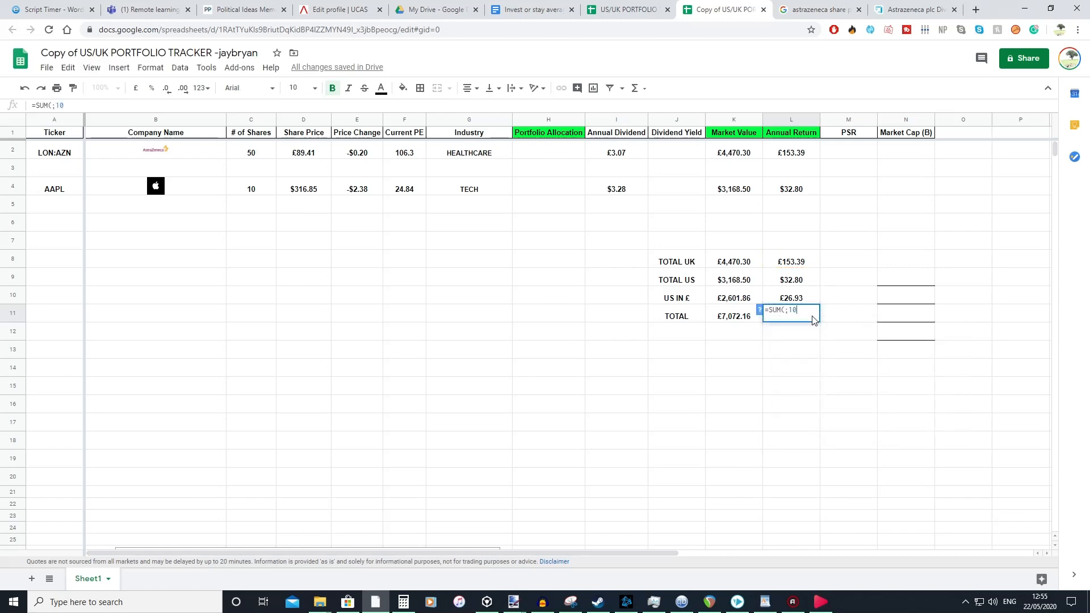
key(BackSpace)
key(BackSpace)
text(8)
key(BackSpace)
key(BackSpace)
key(BackSpace)
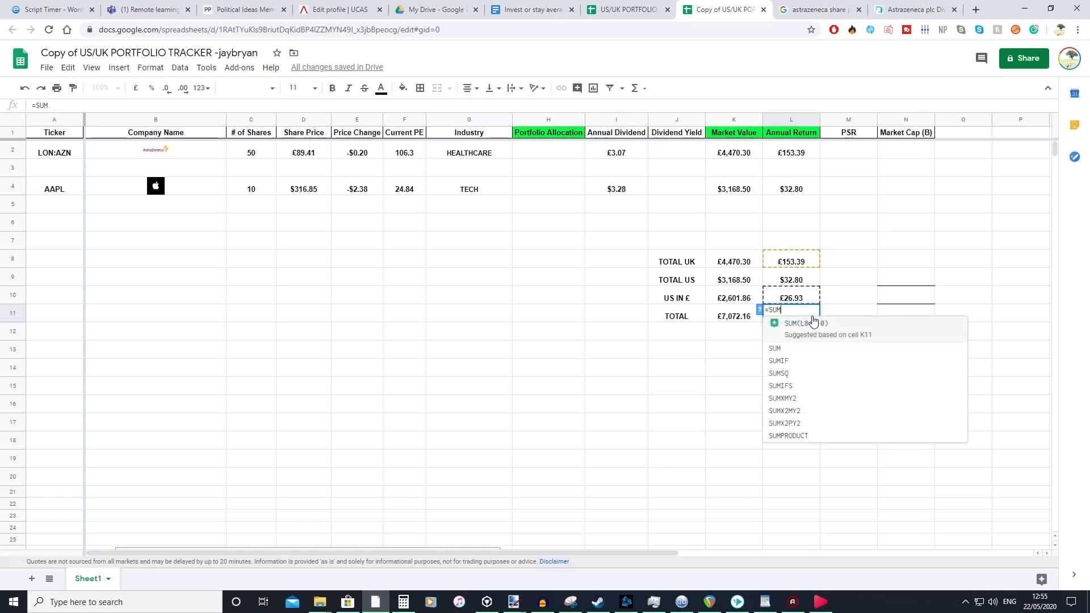
text((L8:)
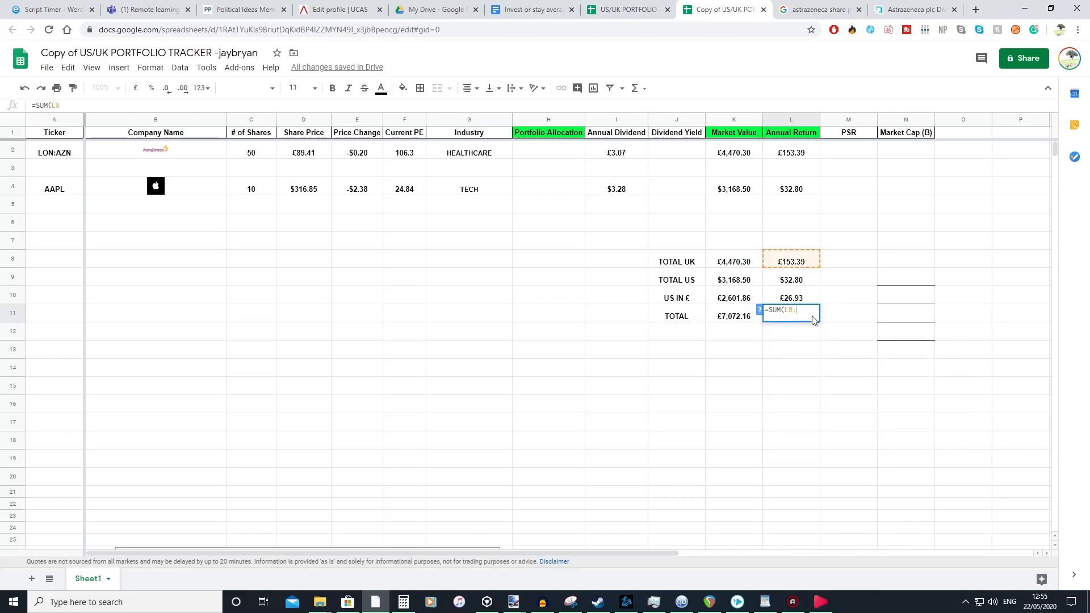
key(BackSpace)
text(+L10))
key(Return)
click(798, 318)
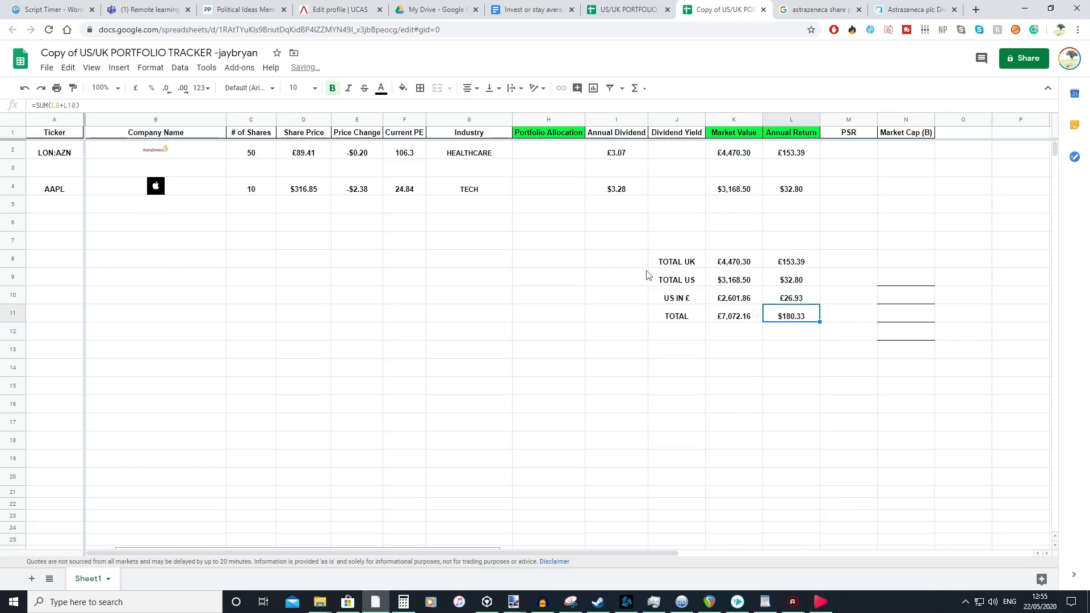
Format the combined annual return total in L11 as pound currency
click(136, 88)
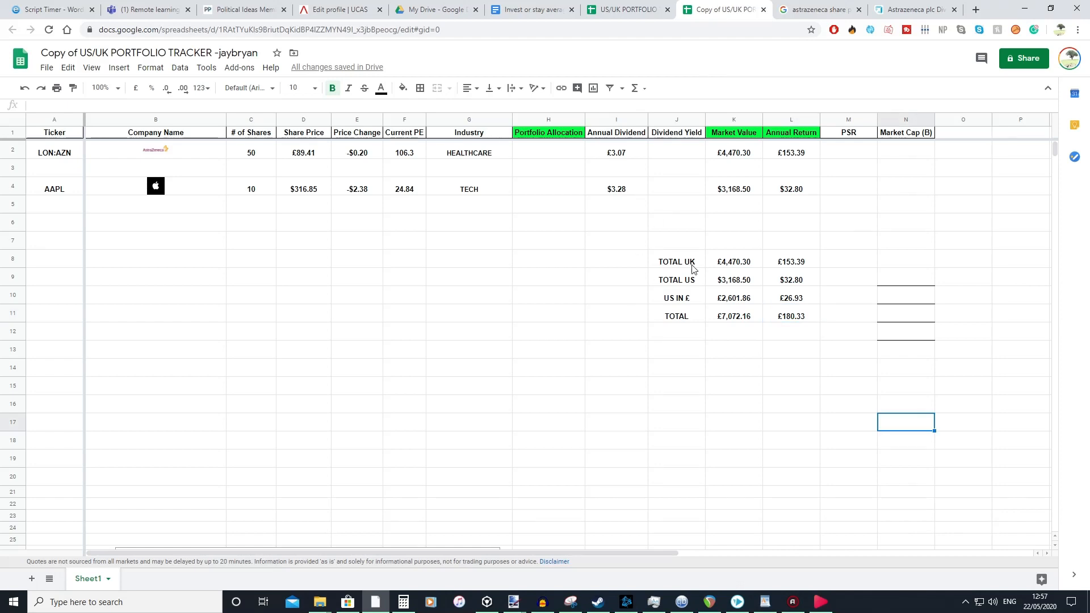
click(694, 185)
click(692, 148)
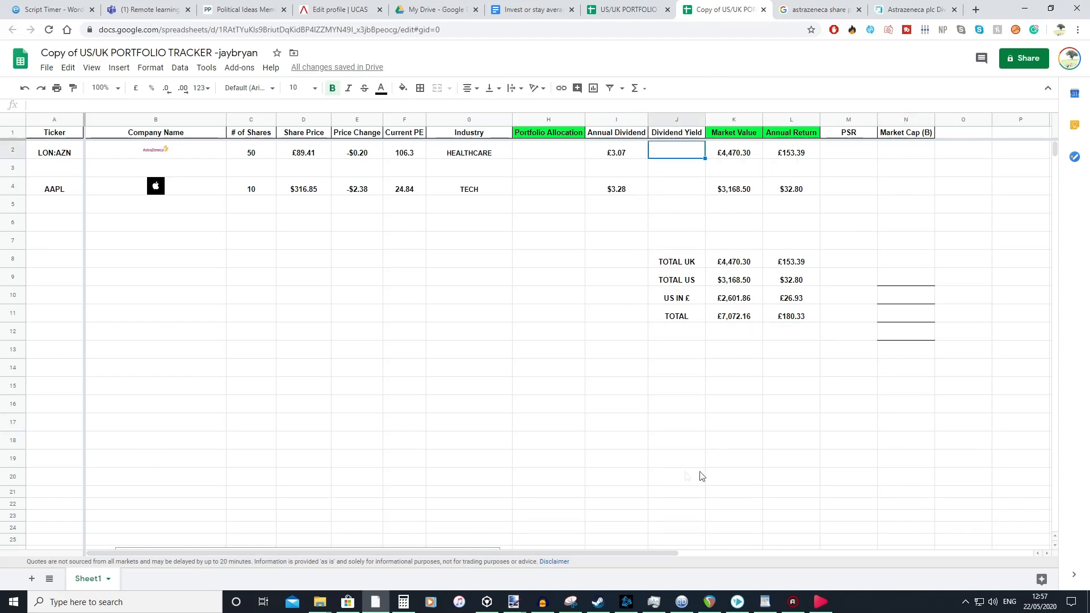
Move the Last 5 Years, Last 365 Days and Last 30 Days columns to directly after Price Change
drag(608, 553, 964, 541)
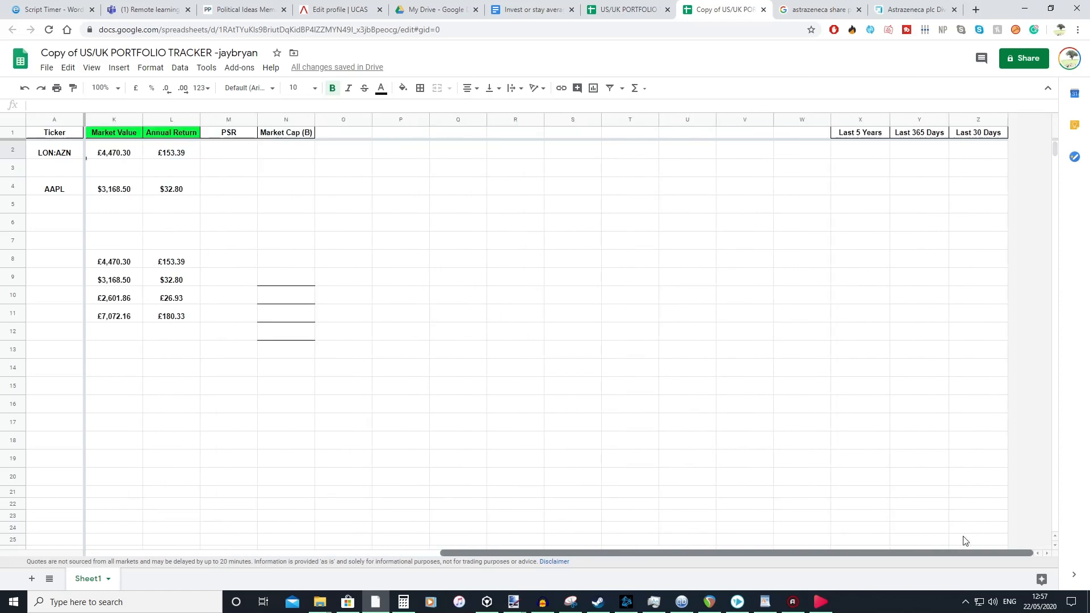
drag(863, 120, 384, 159)
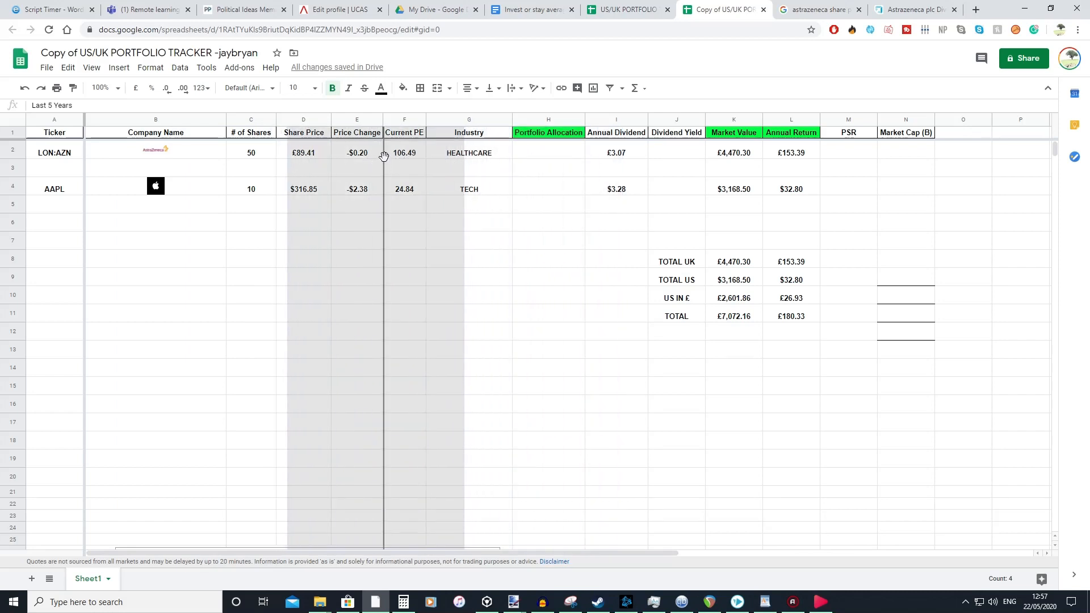
click(481, 190)
click(421, 152)
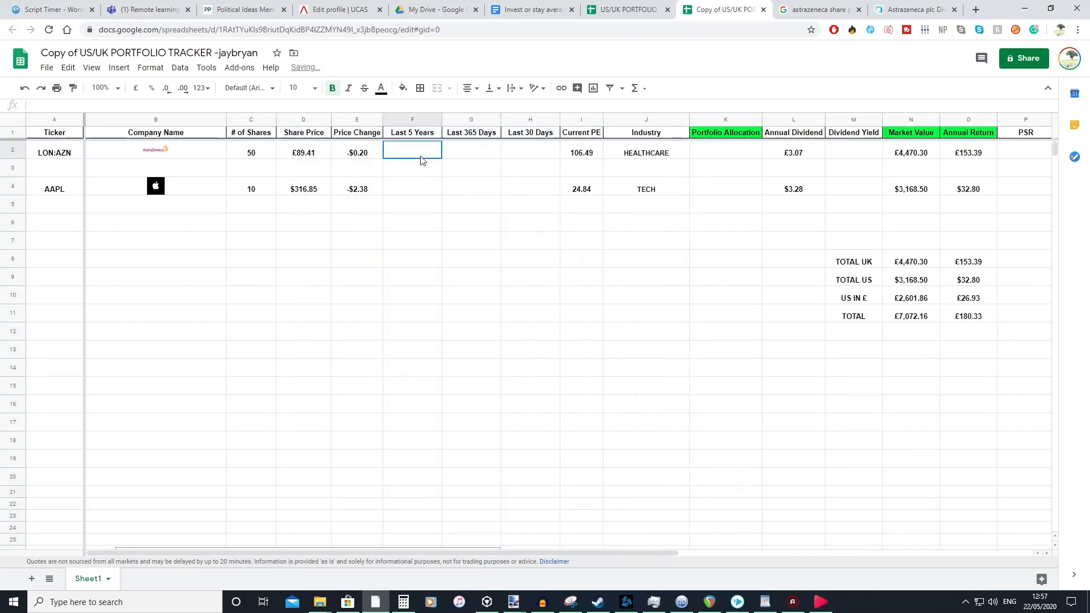
Enter a weekly 365-day SPARKLINE of GOOGLEFINANCE prices for A2 in G2, line width 3, red if below the starting price, otherwise green
click(475, 153)
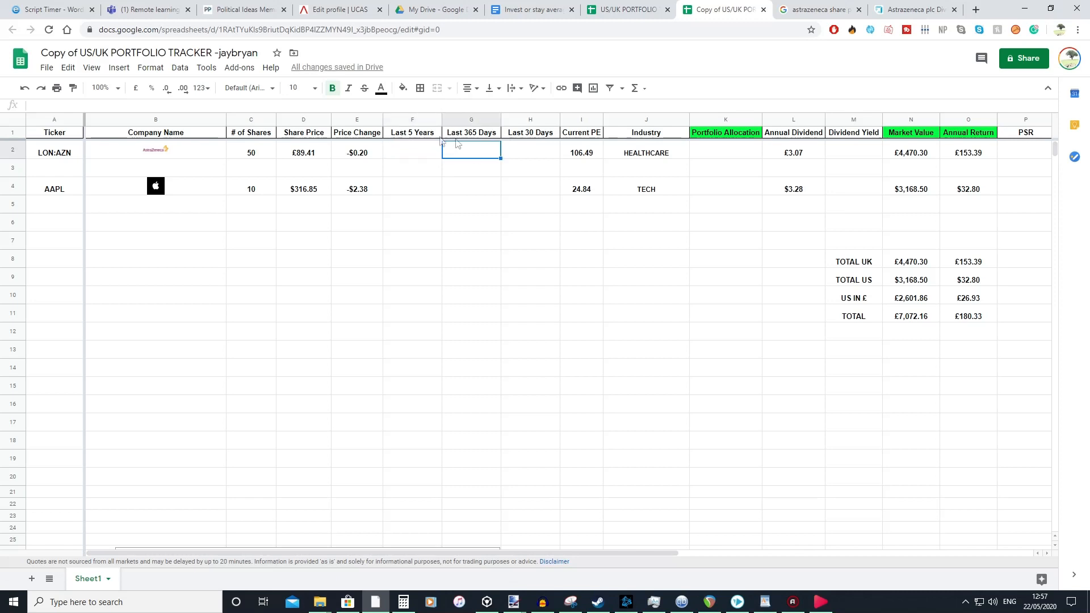
double_click(460, 152)
text(=SPARKLINE(GOOGLEFINANCE($A2, "price", TODAY()-365,TODAY(), "weekly"),{"charttype", "line" ; "linewidth" , 3; "color", if(googlefinance(A2, "price") <index(googlefinance(A2, "price" , today()-365),2,2), "red", "green")}))
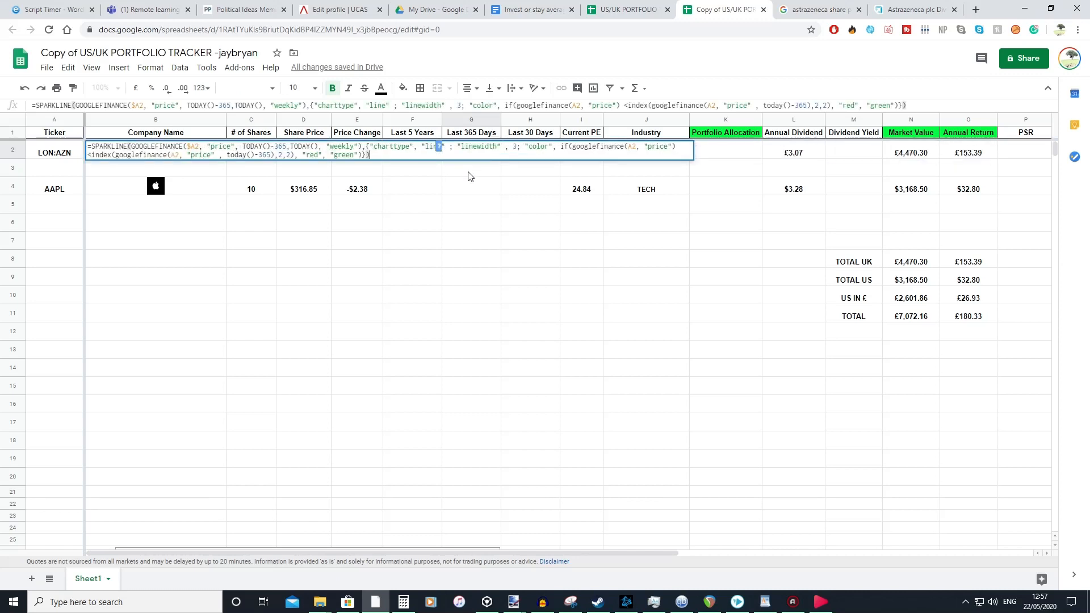
click(199, 148)
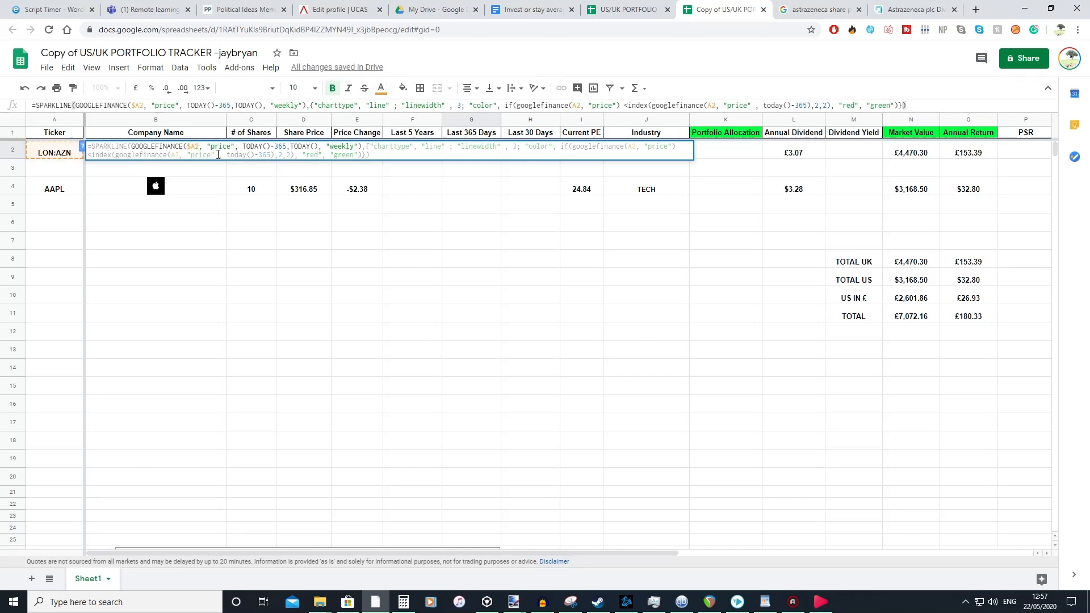
drag(199, 146, 171, 154)
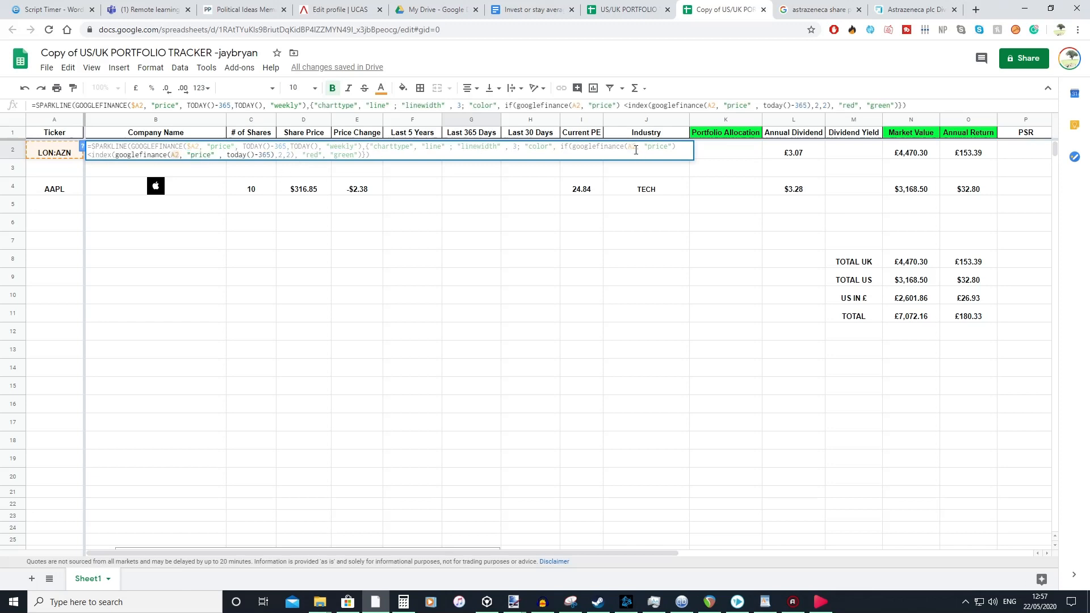
click(265, 155)
drag(261, 152, 272, 154)
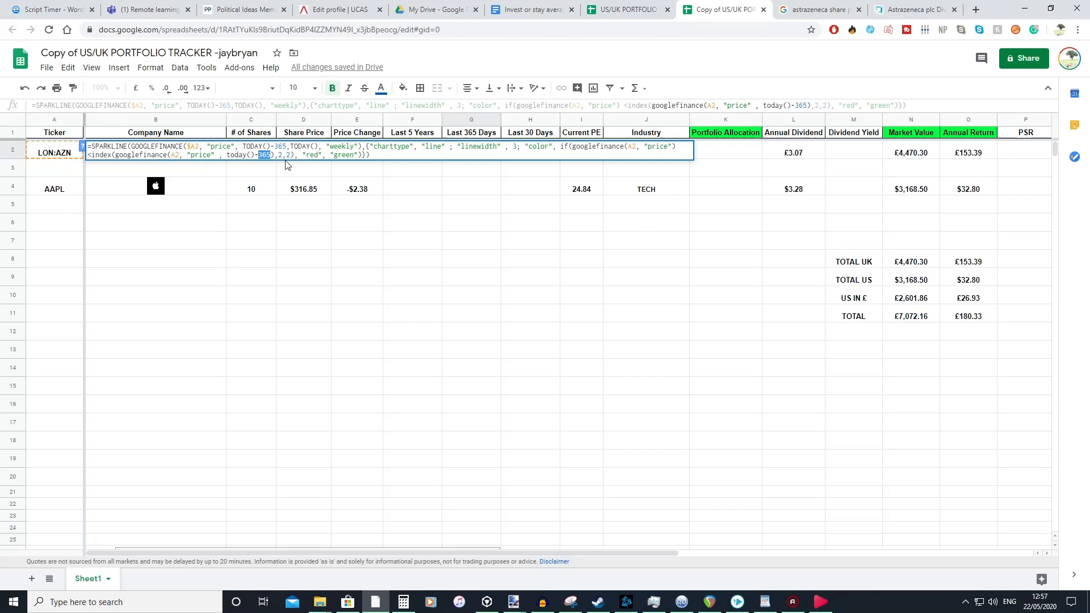
key(Return)
Fill the 365-day sparkline formula from G2 down to G4 and clear the copy in G3
click(483, 158)
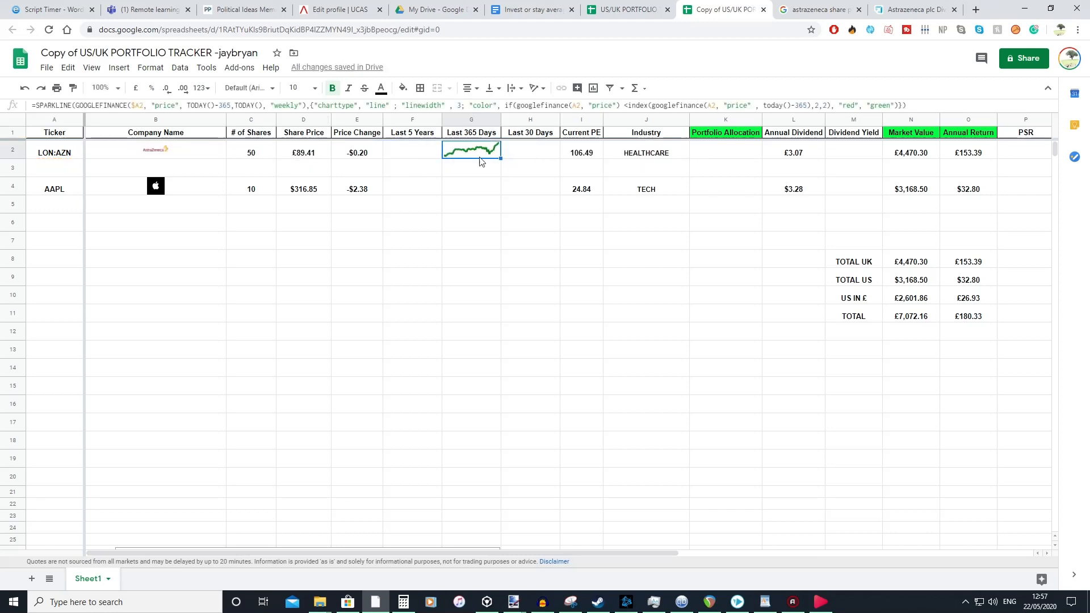
drag(499, 160, 505, 189)
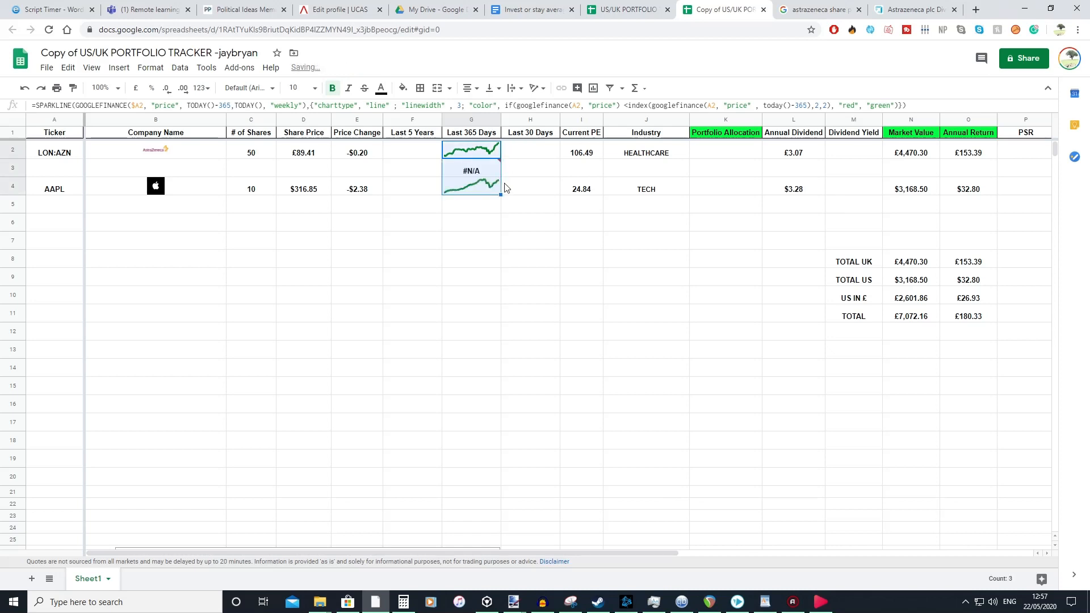
click(498, 200)
click(499, 171)
double_click(497, 177)
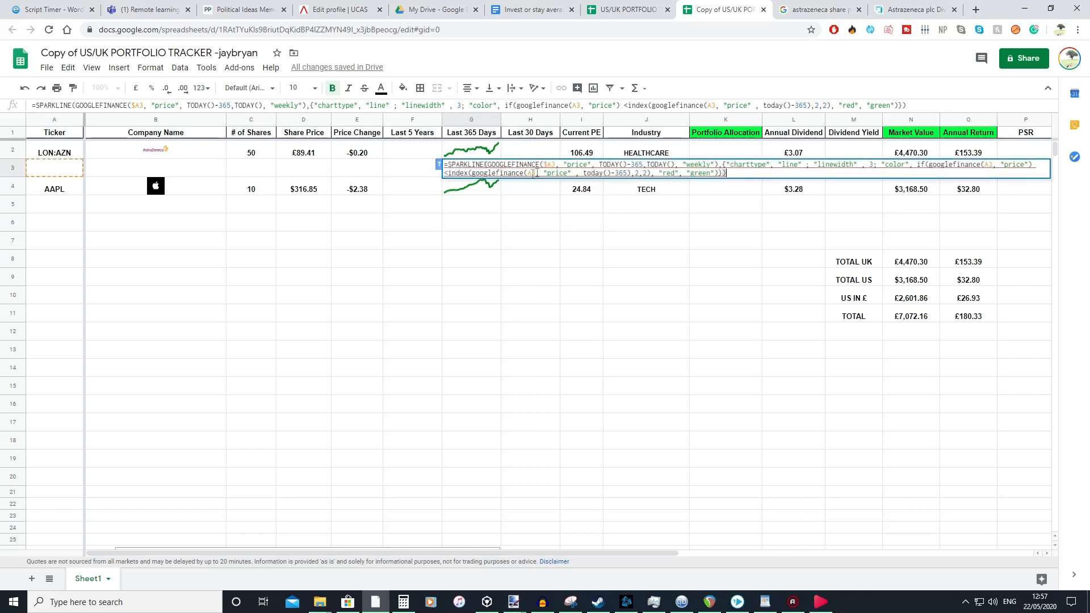
key(ctrl+a)
key(BackSpace)
key(Return)
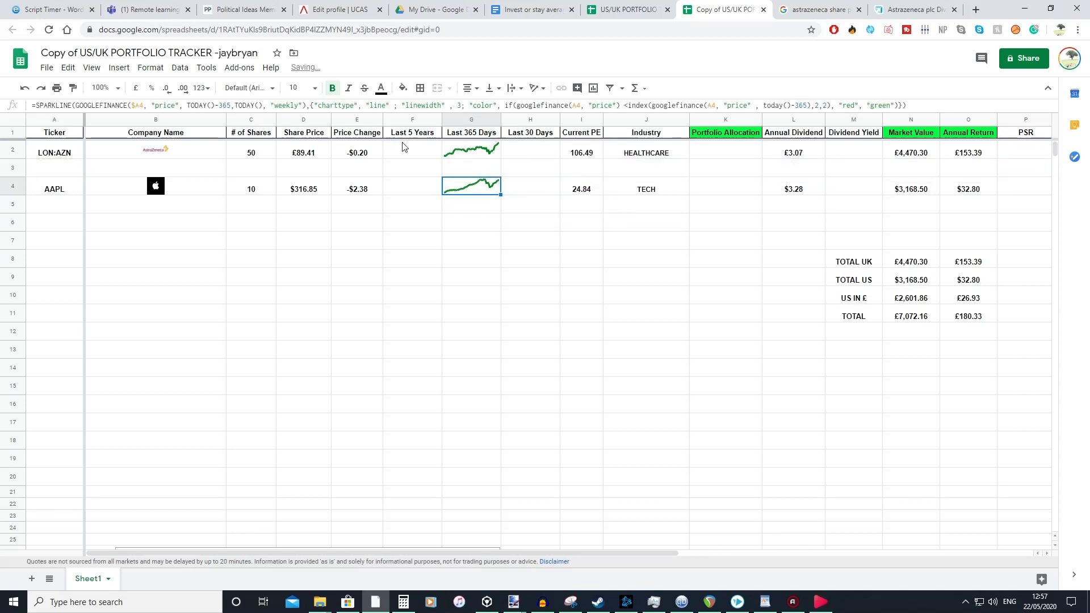
Enter the G2 sparkline formula text in H2 under Last 30 Days and set its chart start date to TODAY()-30
double_click(544, 152)
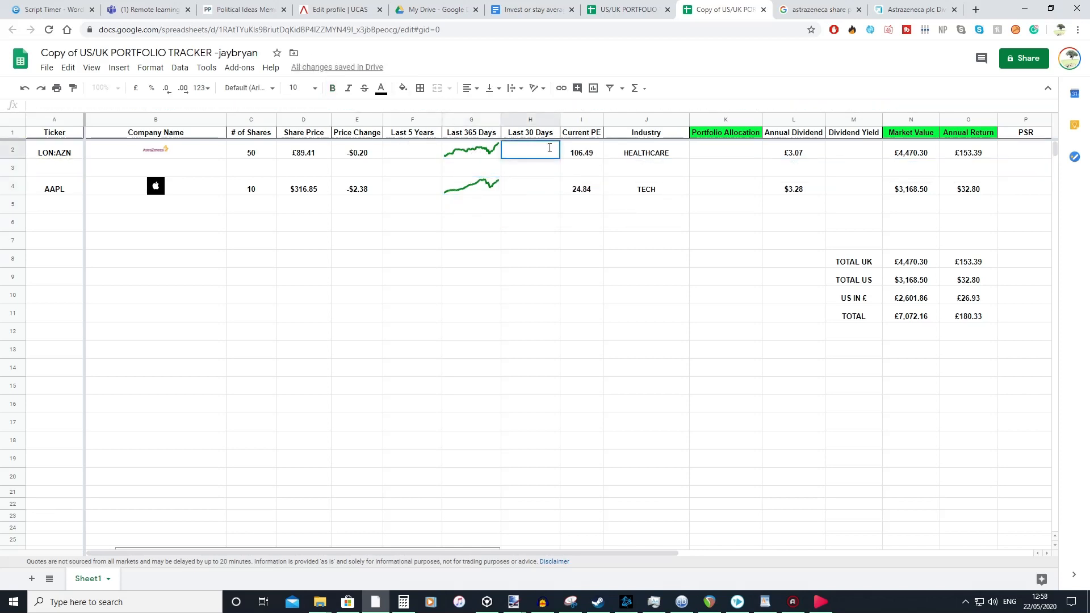
text(=SPARKLINE(GOOGLEFINANCE($A2, "price", TODAY()-365,TODAY(), "weekly"),{"charttype", "line" ; "linewidth" , 3; "color", if(googlefinance(A2, "price") <index(googlefinance(A2, "price" , today()-365),2,2), "red", "green")}))
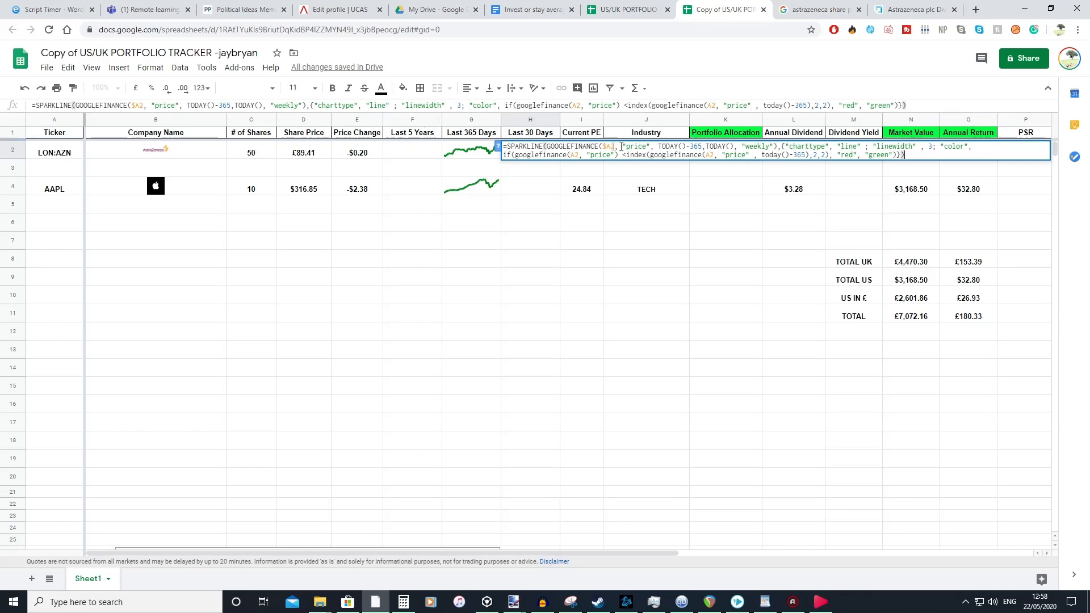
click(703, 146)
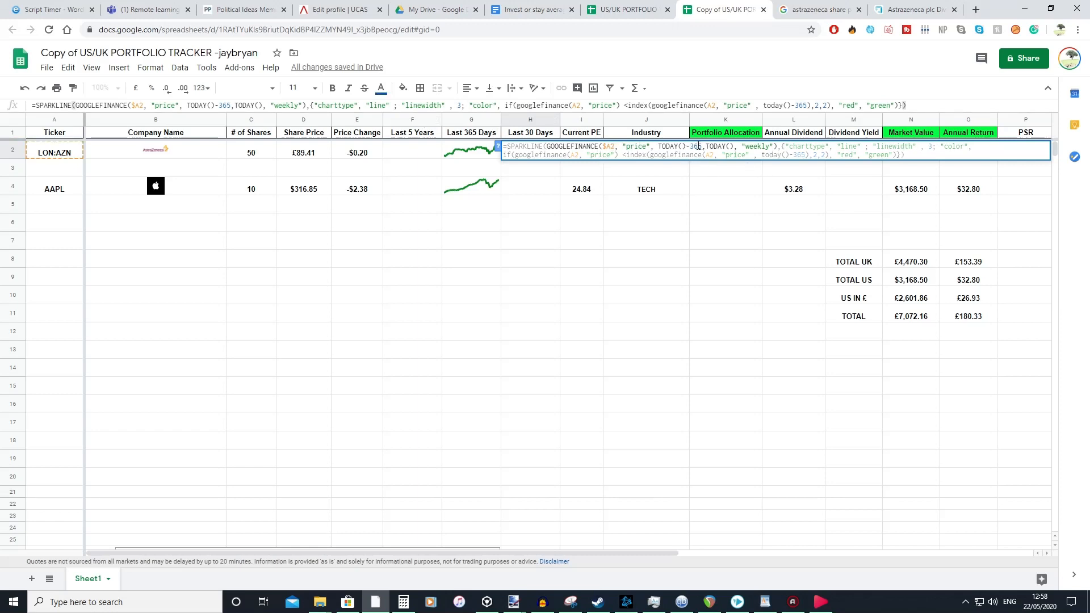
key(BackSpace)
key(BackSpace)
key(BackSpace)
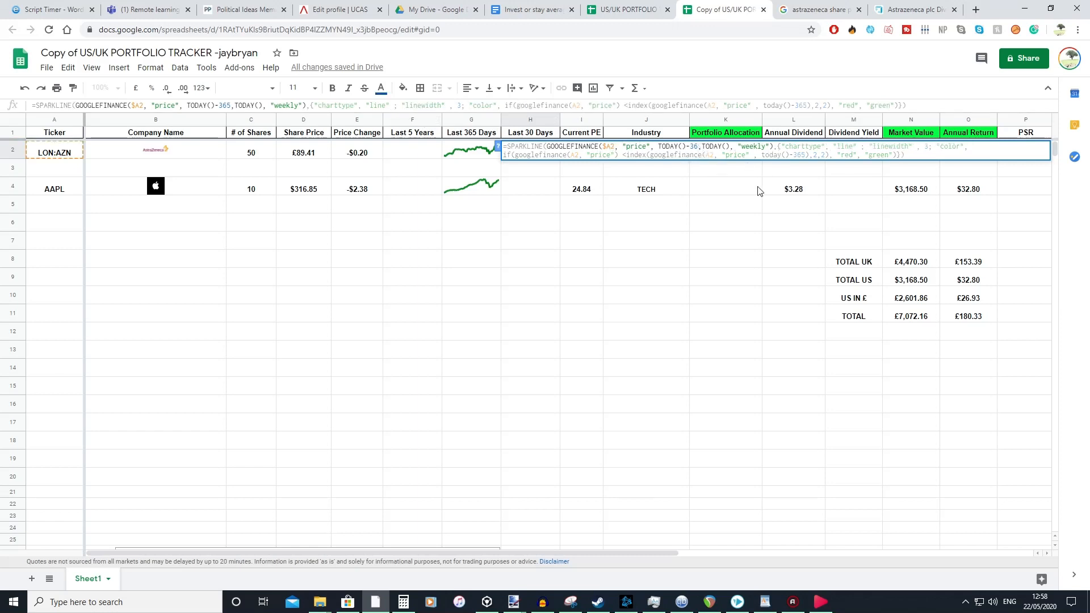
text(30)
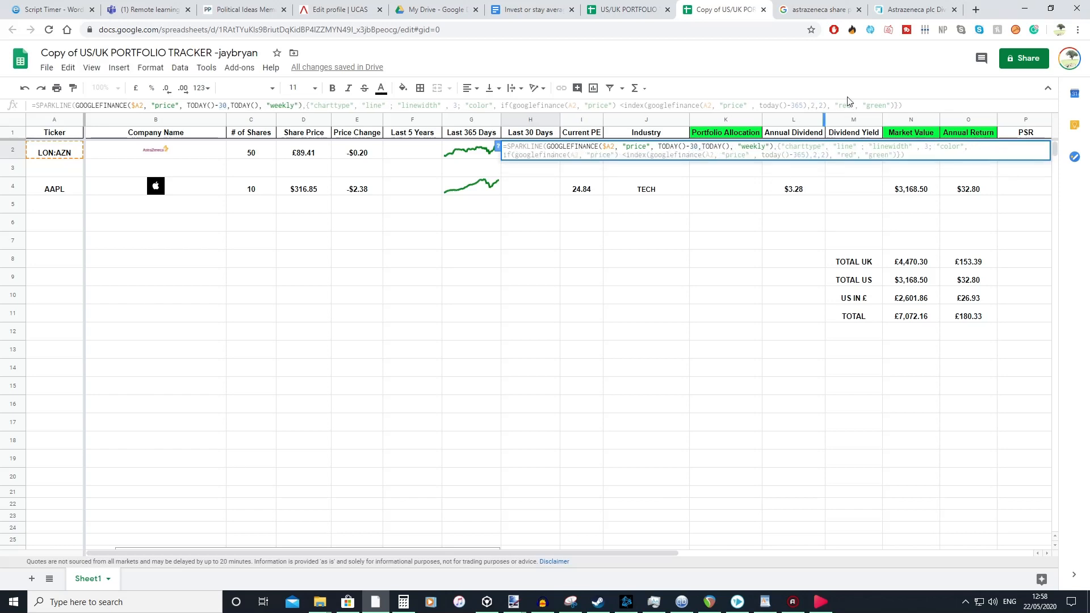
Set the colour comparison date in the H2 formula to today()-30
click(806, 154)
key(BackSpace)
key(BackSpace)
key(BackSpace)
text(30)
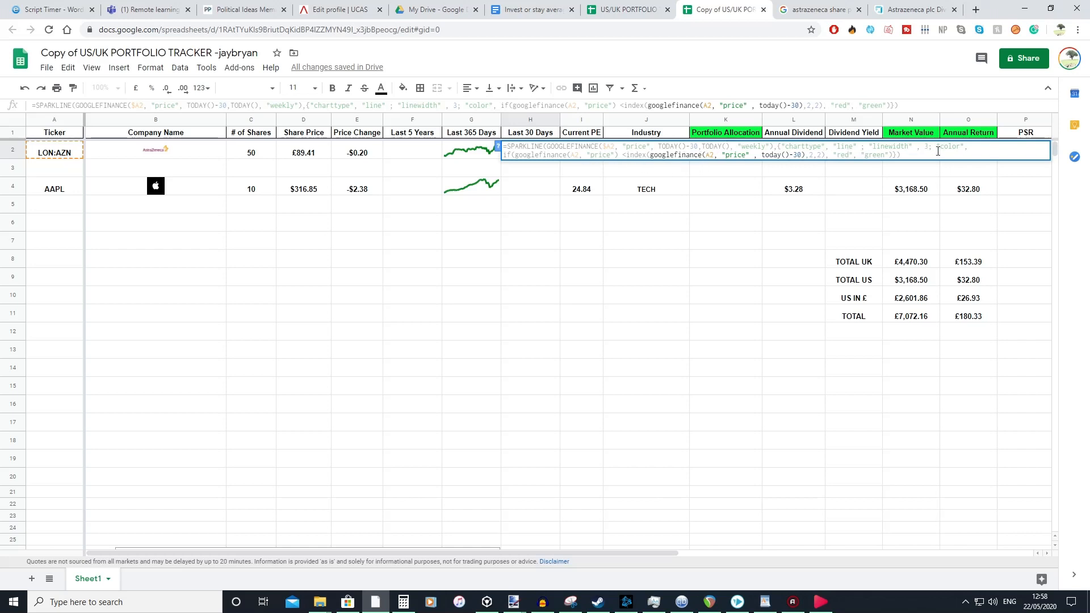
key(Return)
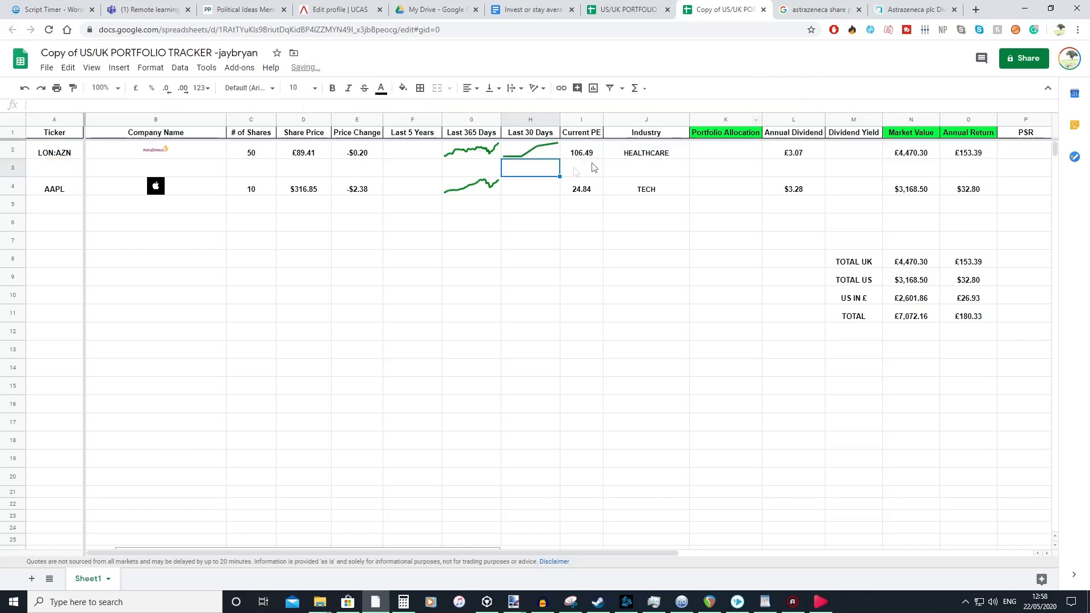
Fill the 30-day sparkline formula from H2 down to H4 and clear the copy in H3
click(536, 191)
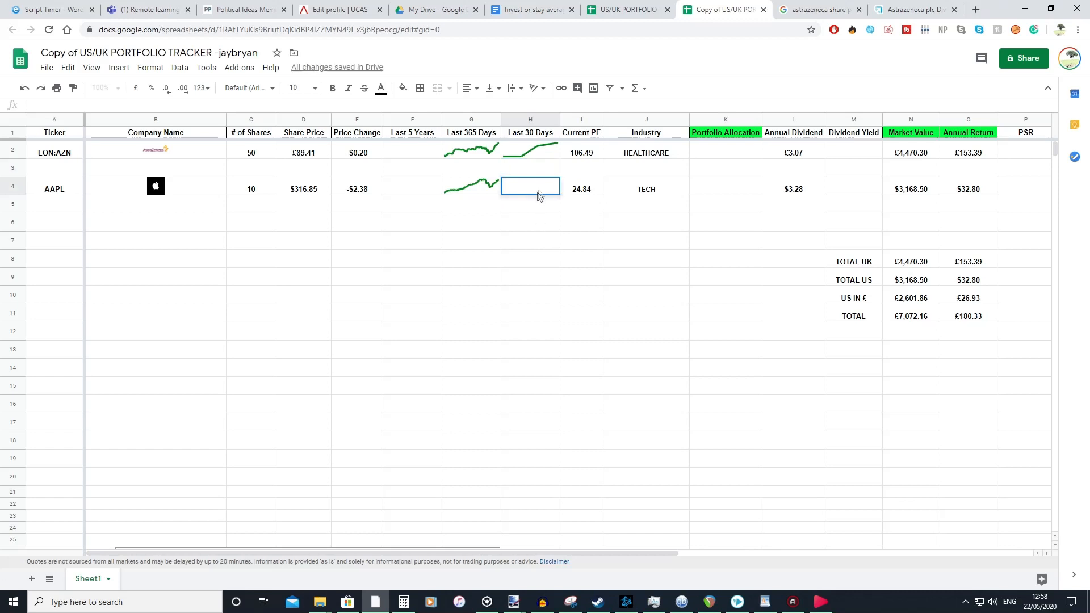
click(537, 150)
drag(560, 160, 560, 188)
double_click(547, 172)
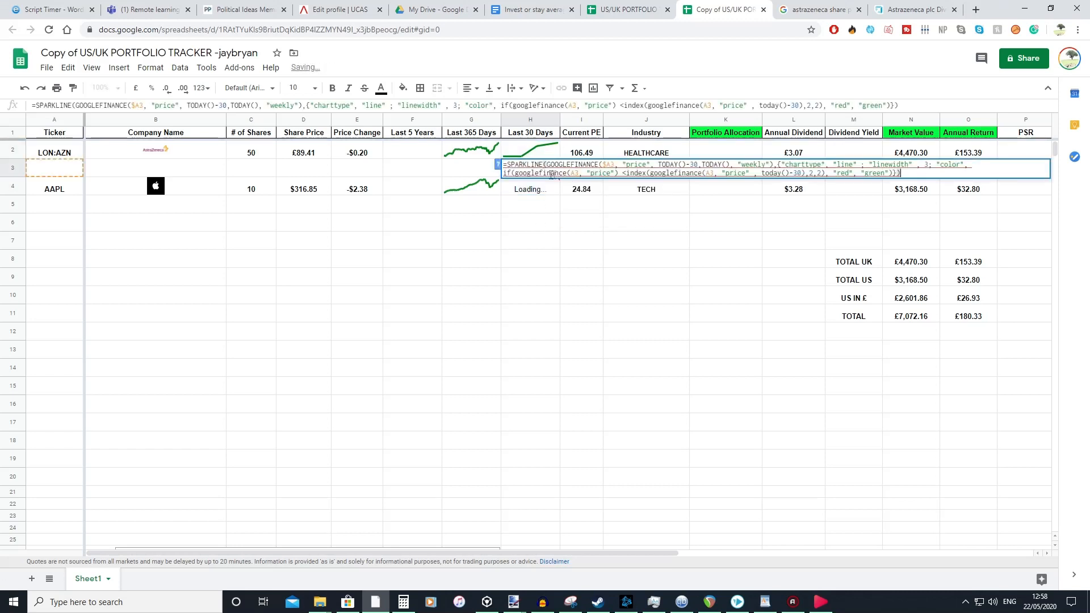
drag(901, 174, 503, 165)
key(BackSpace)
key(Return)
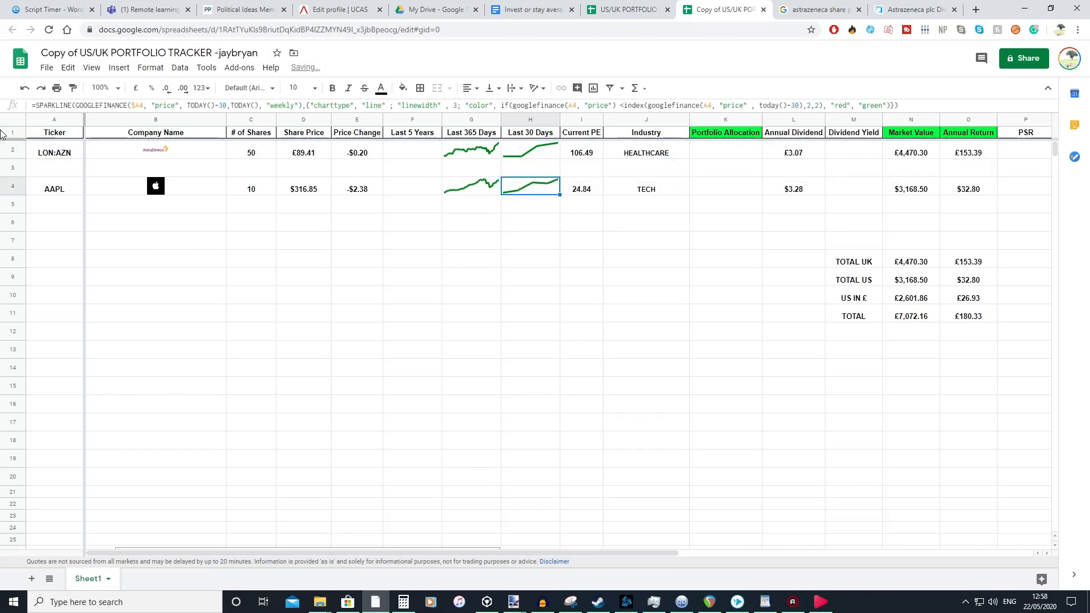
Switch to the original US/UK PORTFOLIO TRACKER spreadsheet and check the day count used in its Last 5 Years formula in F2
click(423, 153)
double_click(475, 164)
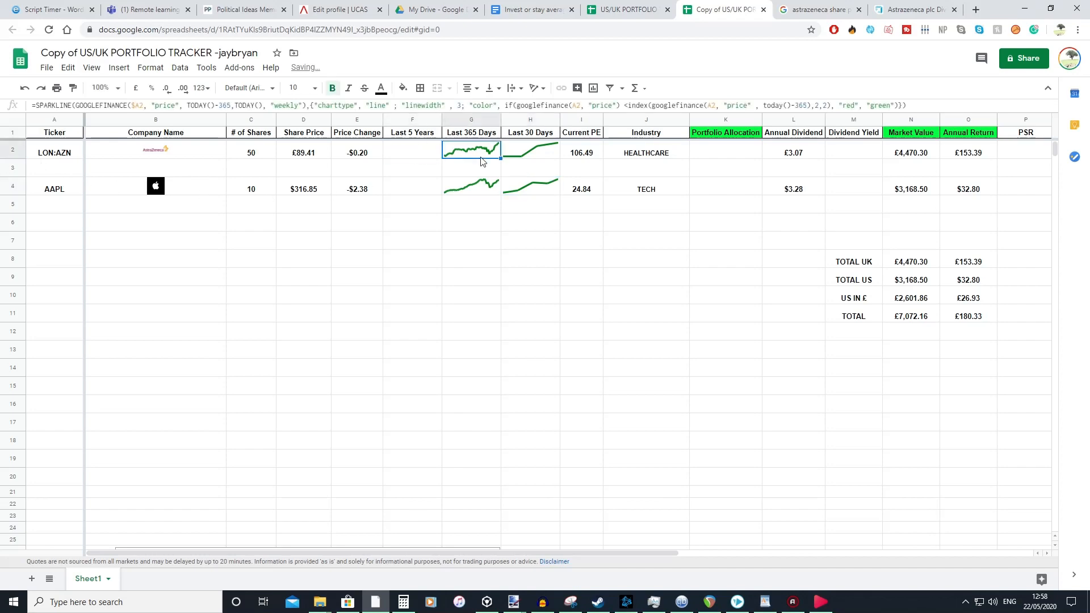
click(423, 158)
click(628, 10)
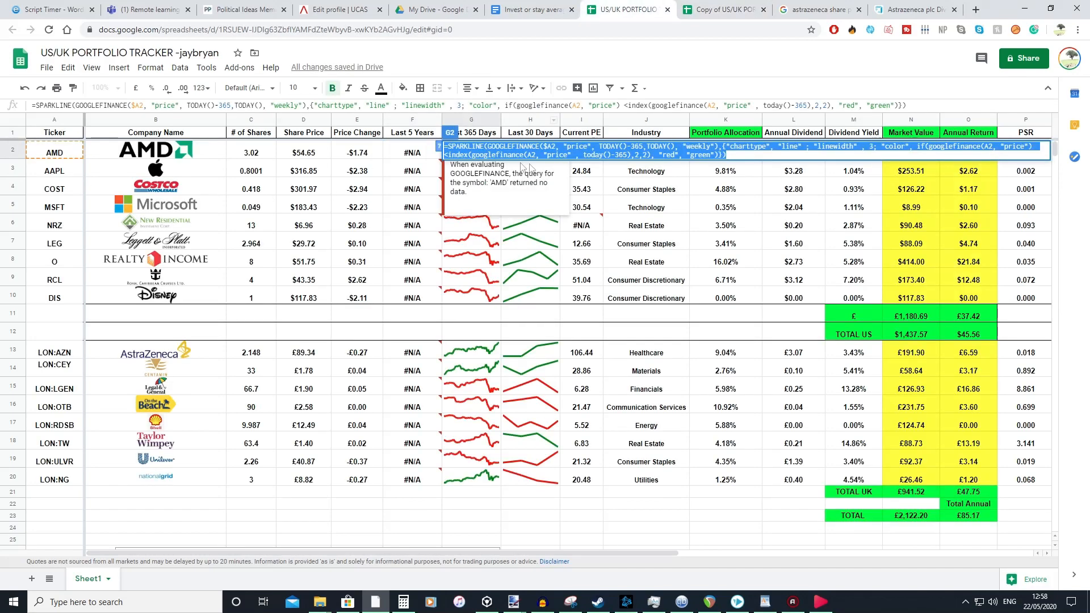
click(629, 200)
click(475, 154)
double_click(411, 151)
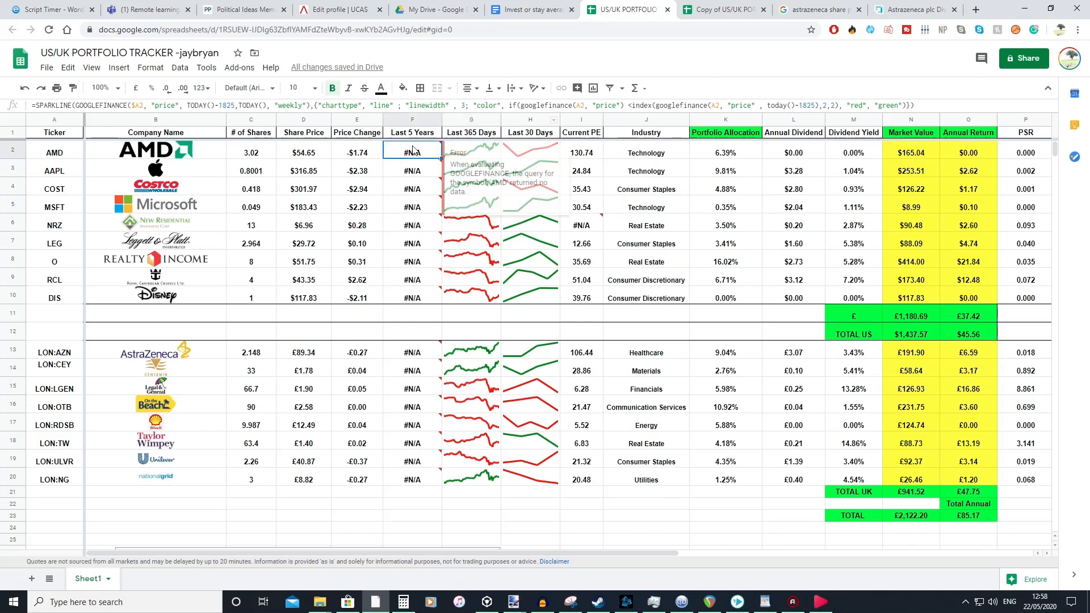
double_click(573, 155)
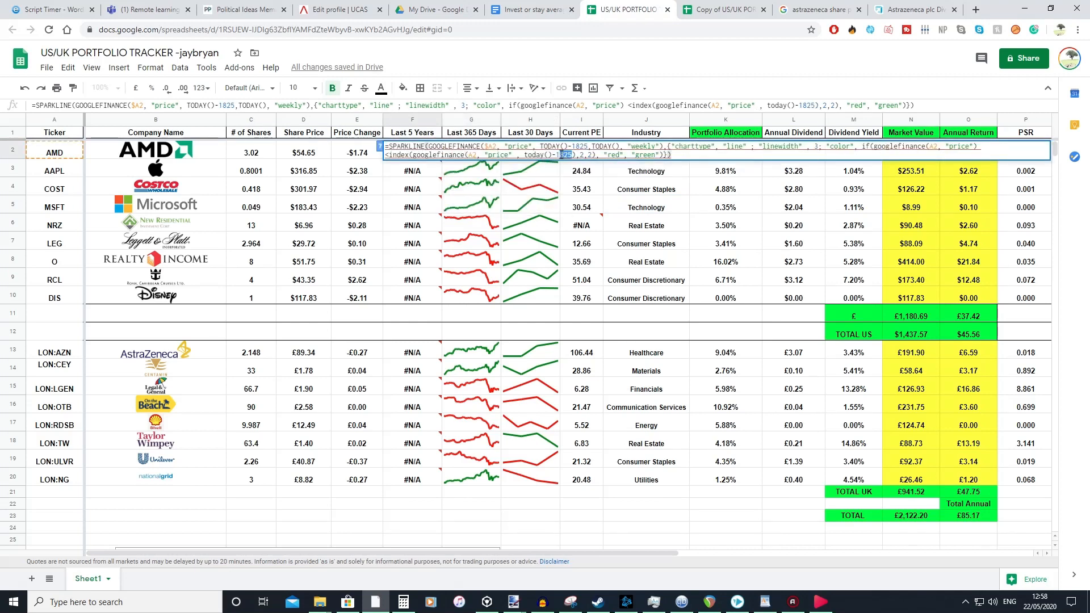
Return to the copied tracker and enter 1825 in F8 as a reference for the five-year day count
click(737, 6)
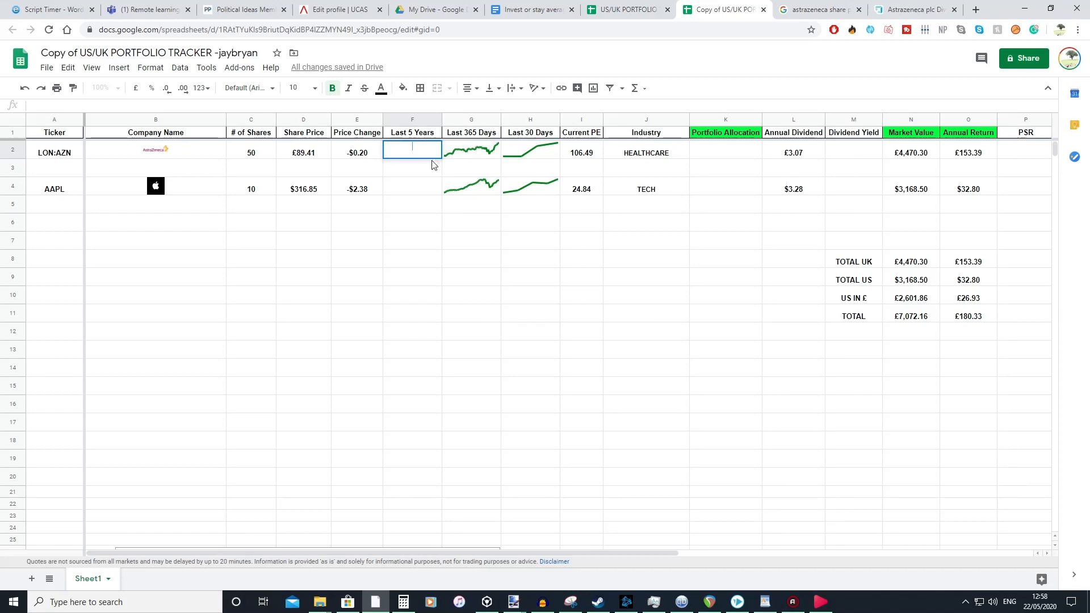
click(403, 263)
text(1825)
key(Return)
Copy the text of the 365-day sparkline formula from G2 into F2 under Last 5 Years
double_click(537, 149)
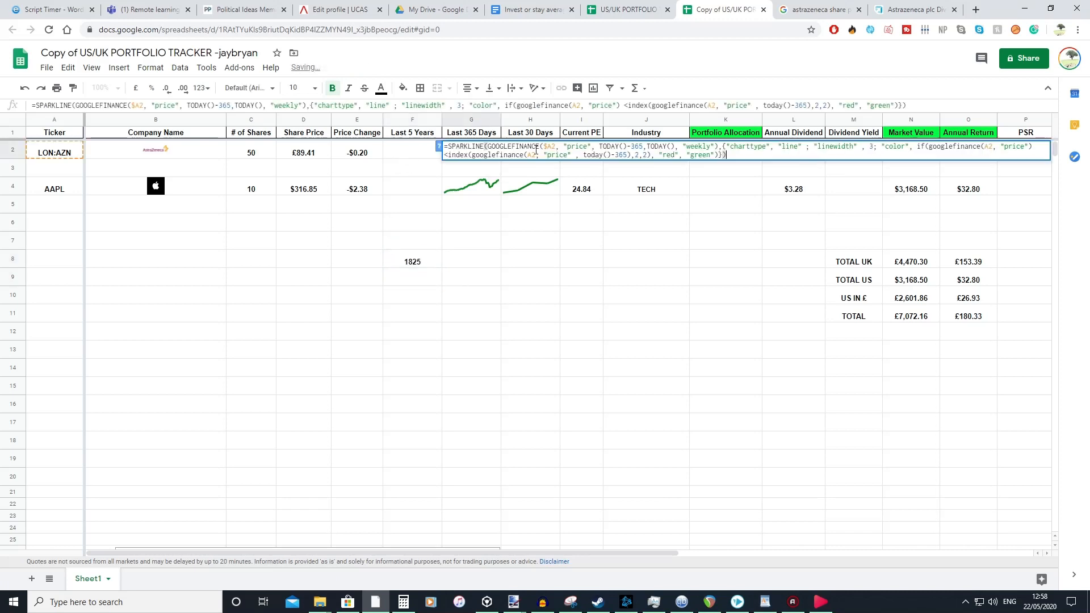
drag(762, 158, 135, 90)
key(ctrl+c)
double_click(403, 155)
key(ctrl+v)
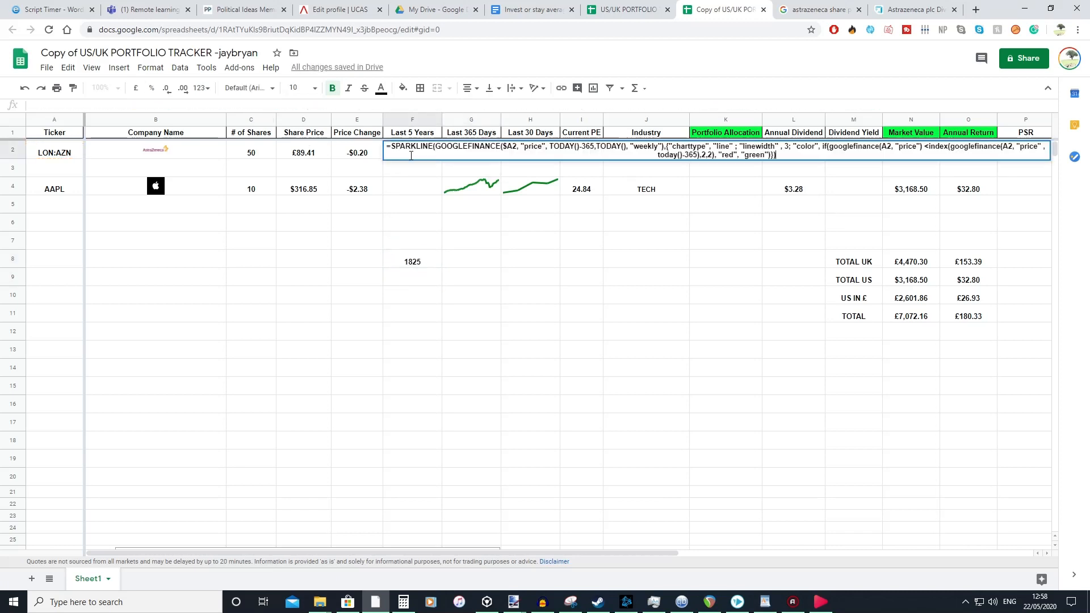
Replace both 365 day counts in the F2 sparkline formula with 1825
click(426, 266)
double_click(411, 253)
double_click(414, 152)
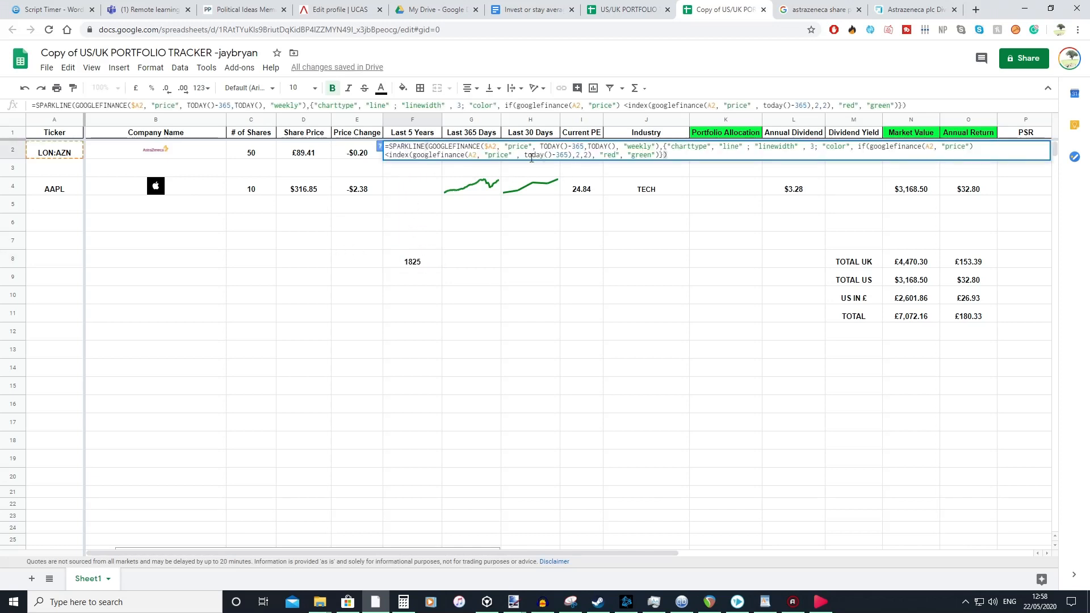
drag(561, 155, 571, 147)
text(1825)
text(1825)
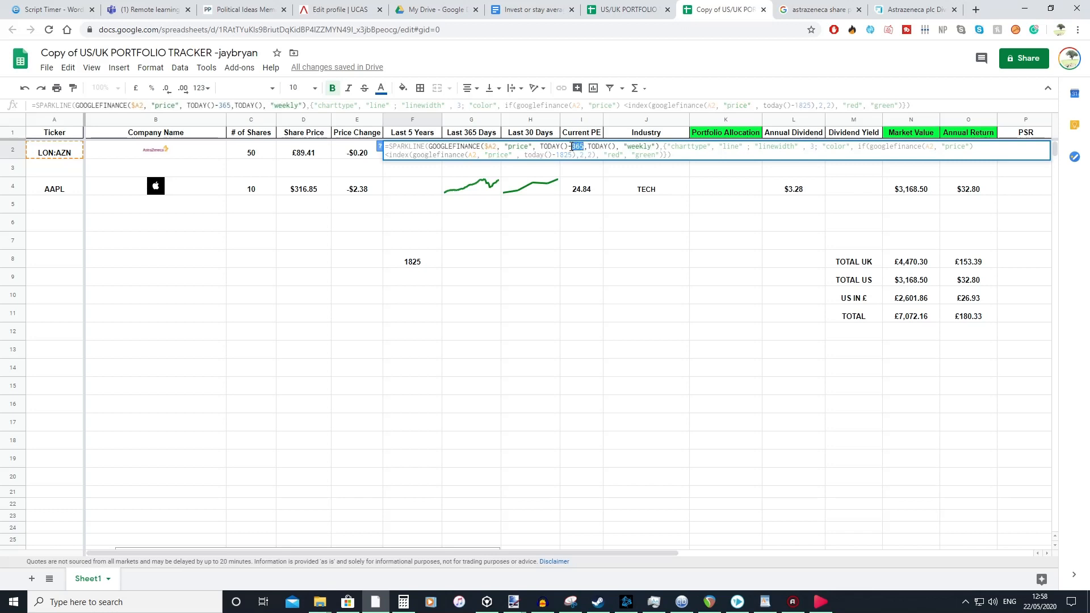
key(Return)
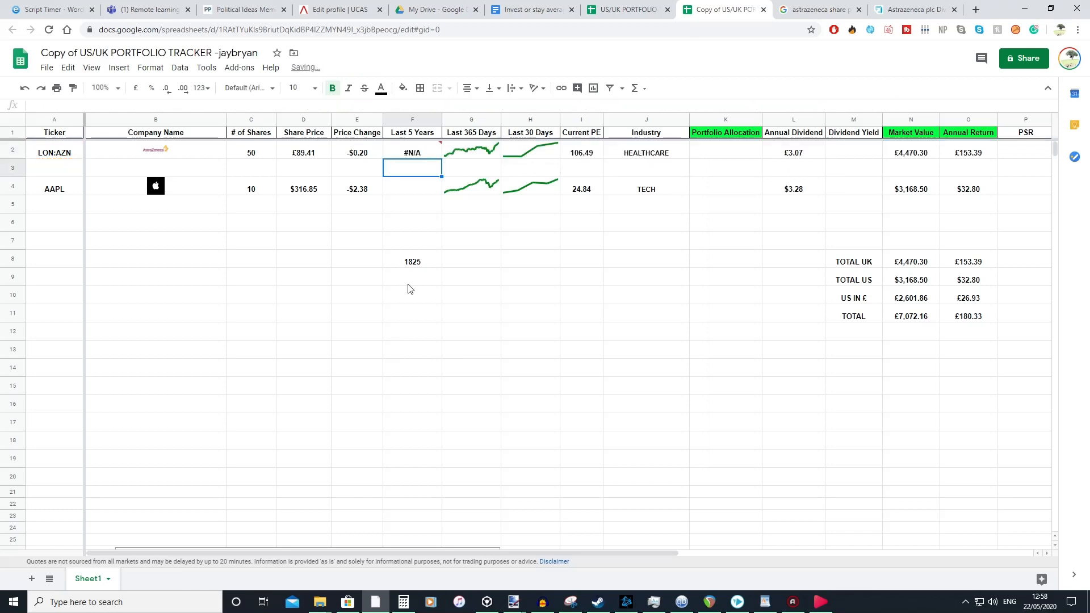
click(418, 263)
click(434, 153)
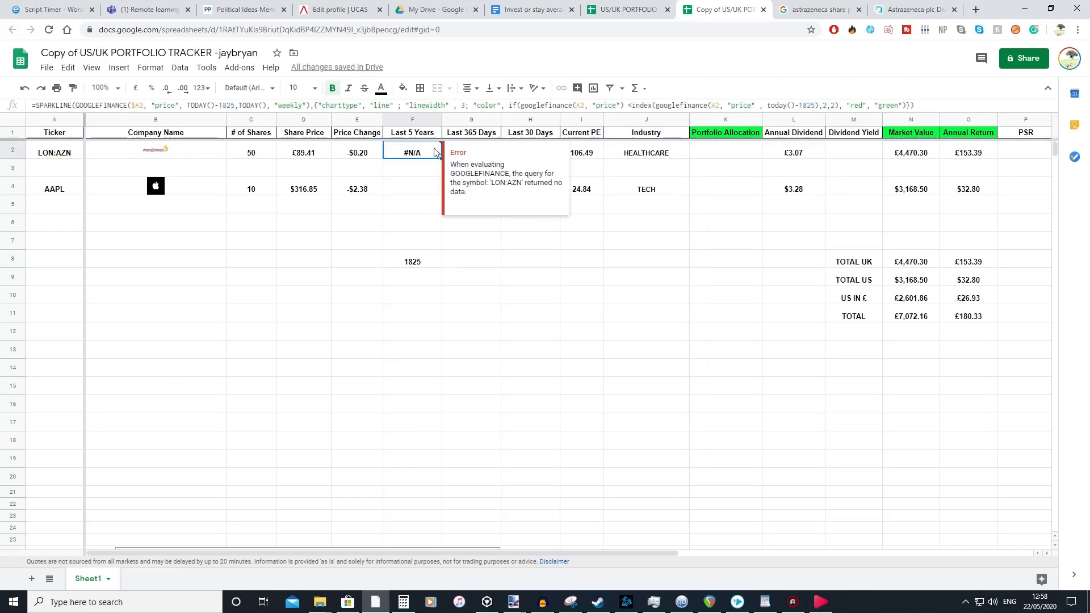
Clear the 1825 reference from F8 and the five-year sparkline formula from F2
double_click(435, 153)
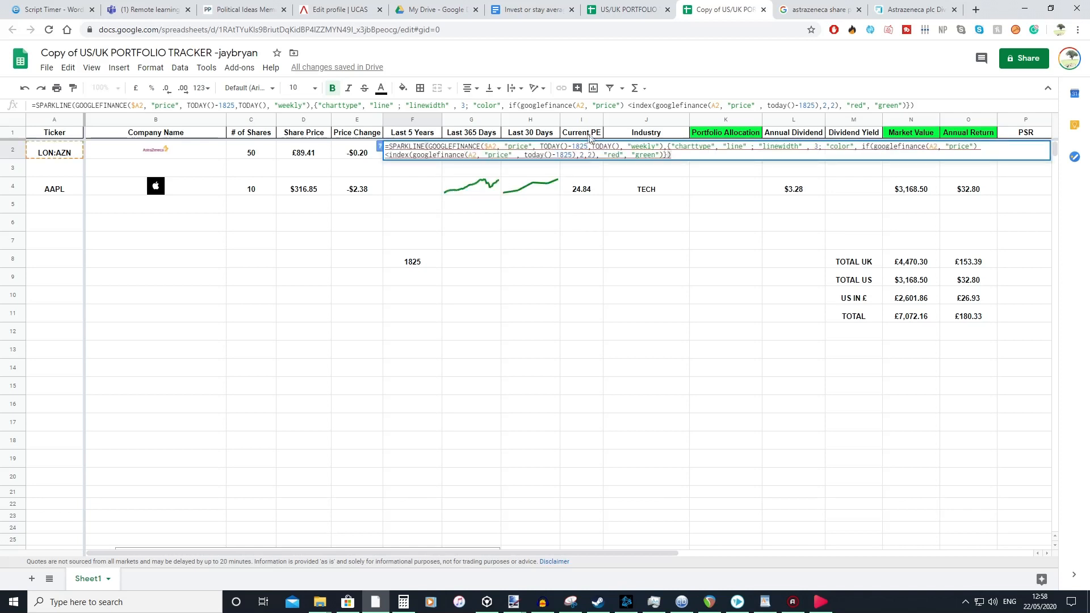
click(537, 222)
double_click(431, 255)
drag(435, 253, 265, 233)
key(BackSpace)
key(Return)
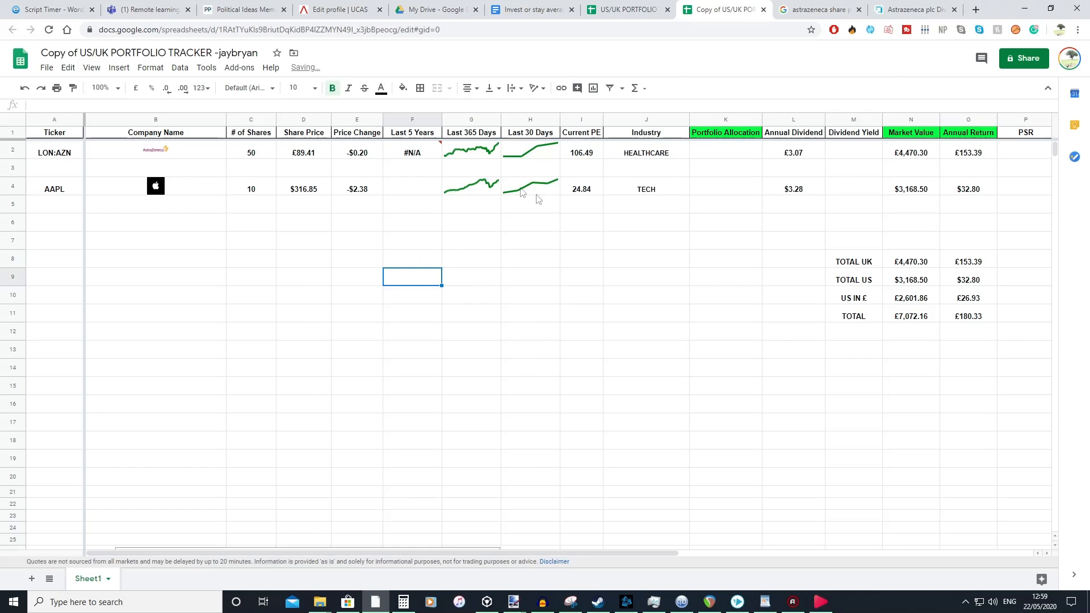
double_click(435, 157)
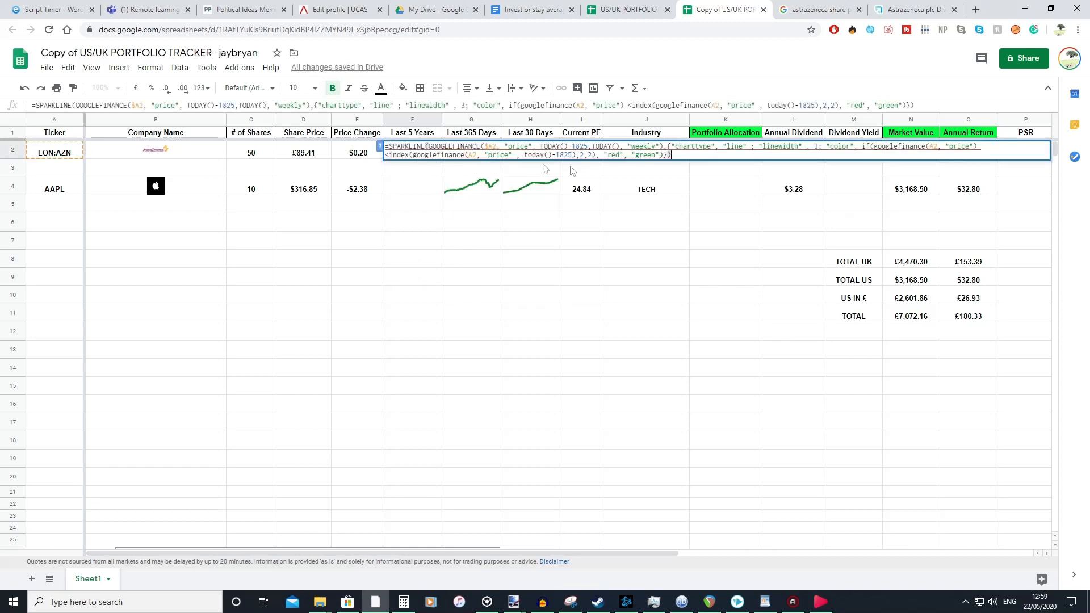
drag(750, 158, 182, 133)
key(BackSpace)
key(Return)
Delete the entire Last 5 Years column from the tracker
right_click(420, 119)
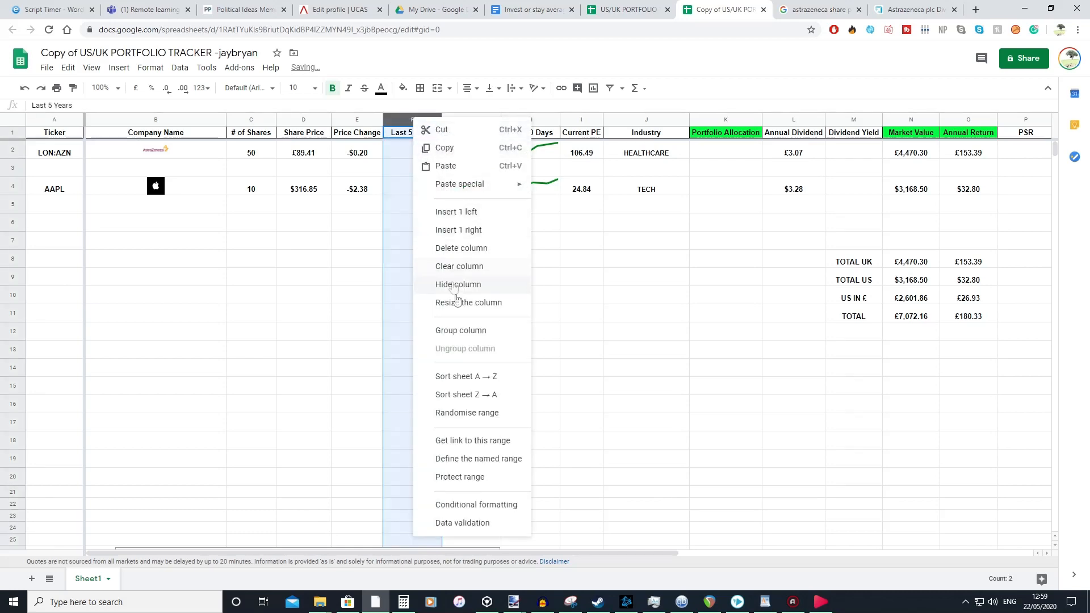
key(Escape)
key(Delete)
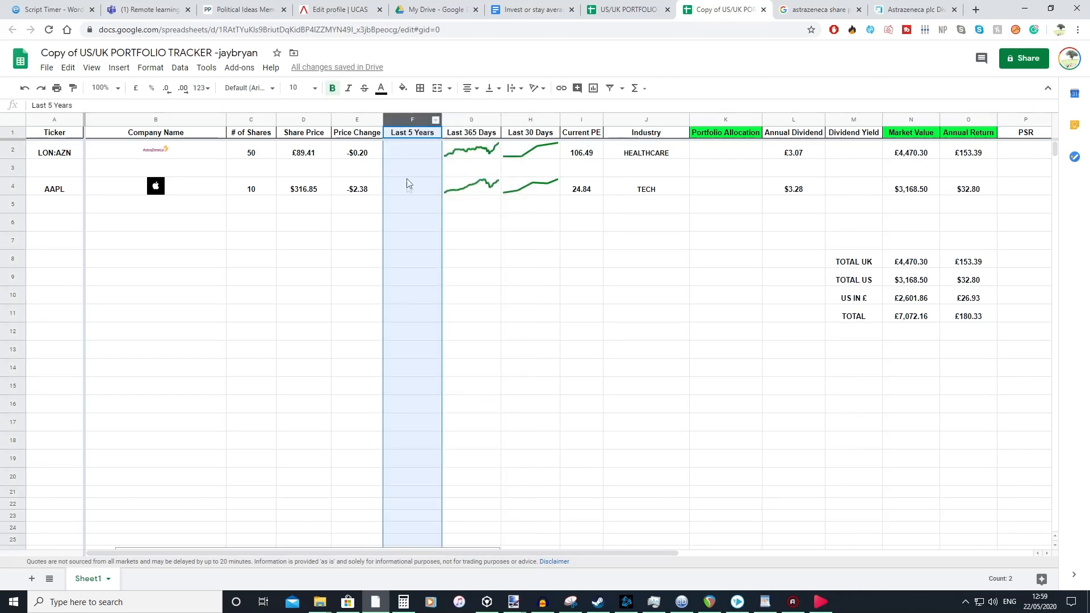
scroll(420, 436, right, 9)
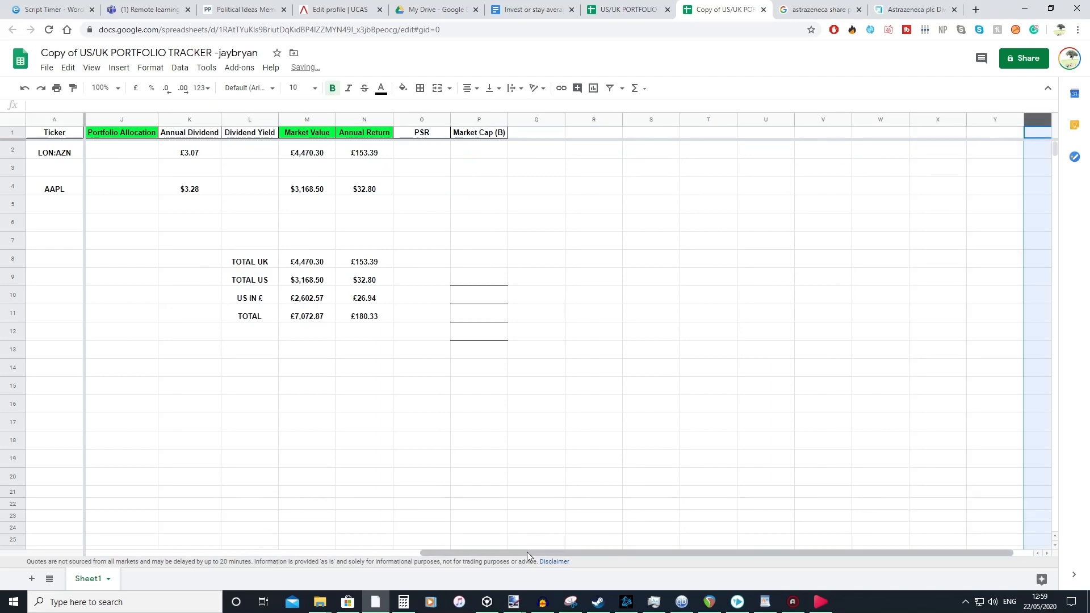
drag(527, 552, 173, 552)
click(463, 157)
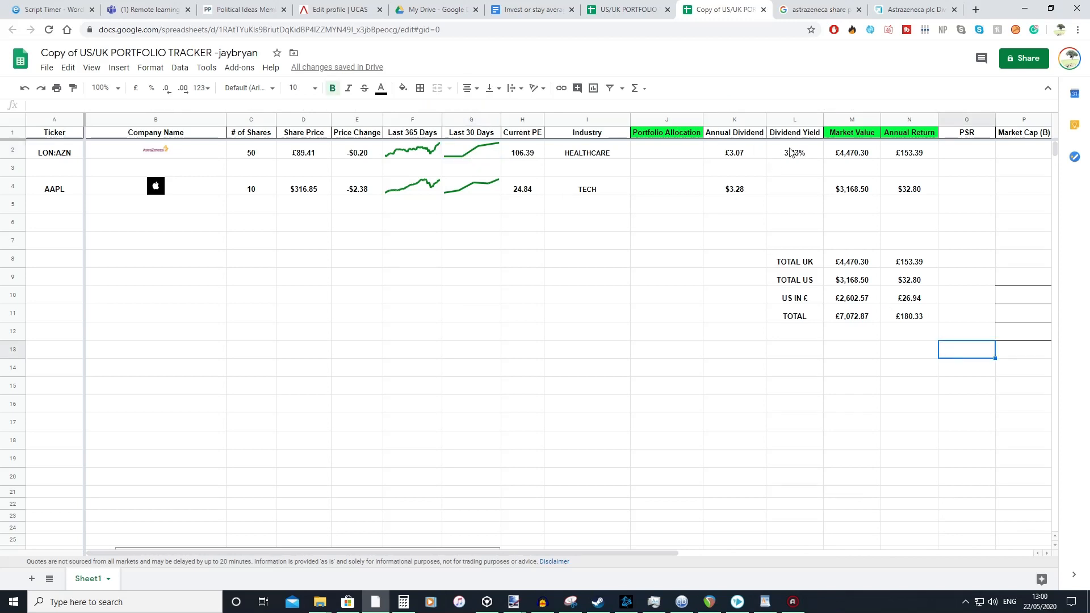
Clear the Dividend Yield formula from L2 and undo the deletion
double_click(790, 151)
drag(815, 148, 732, 149)
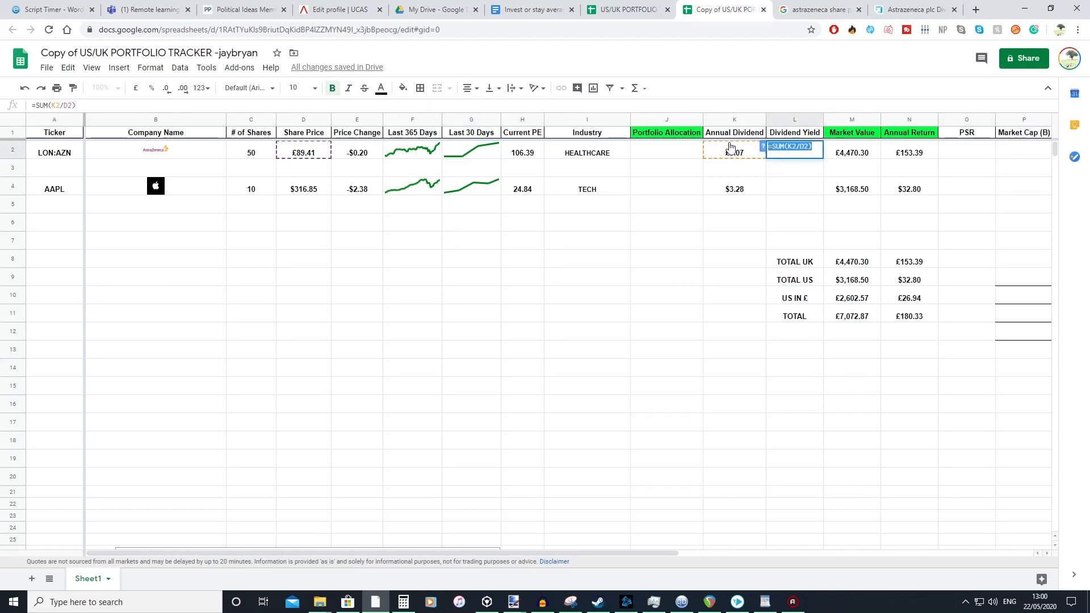
key(BackSpace)
key(Return)
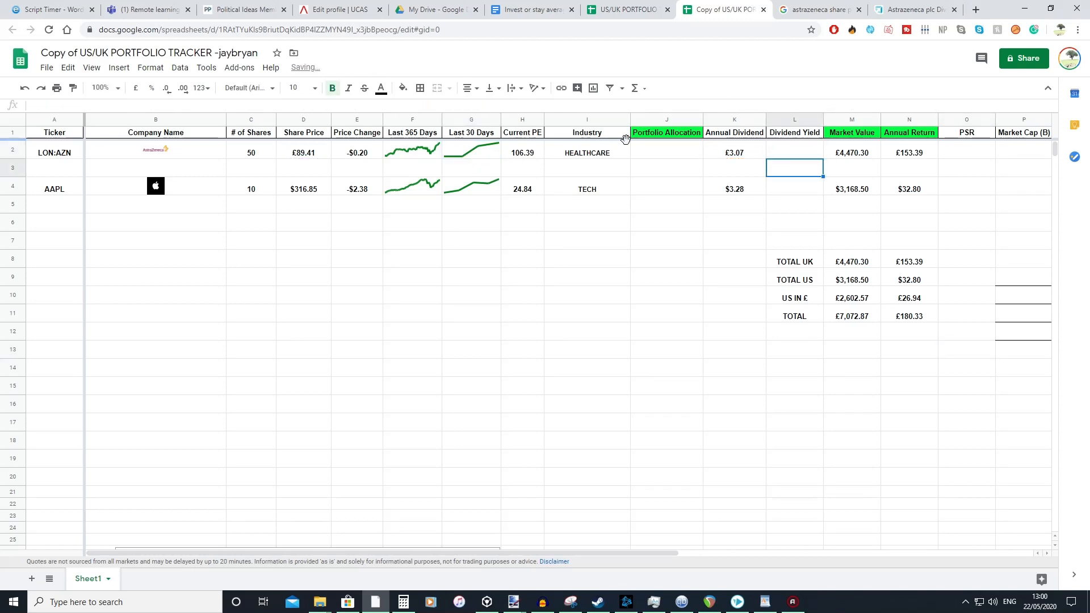
click(793, 152)
key(ctrl+z)
Review how the L2 Dividend Yield formula divides the annual dividend in K2 by the share price in D2
click(794, 163)
double_click(771, 150)
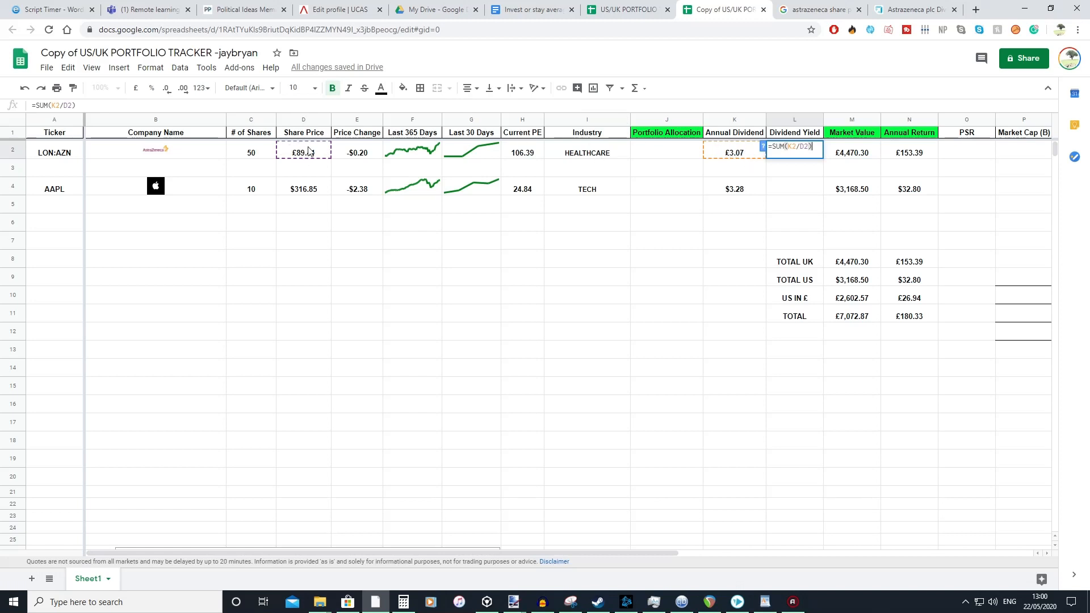
key(Return)
click(811, 150)
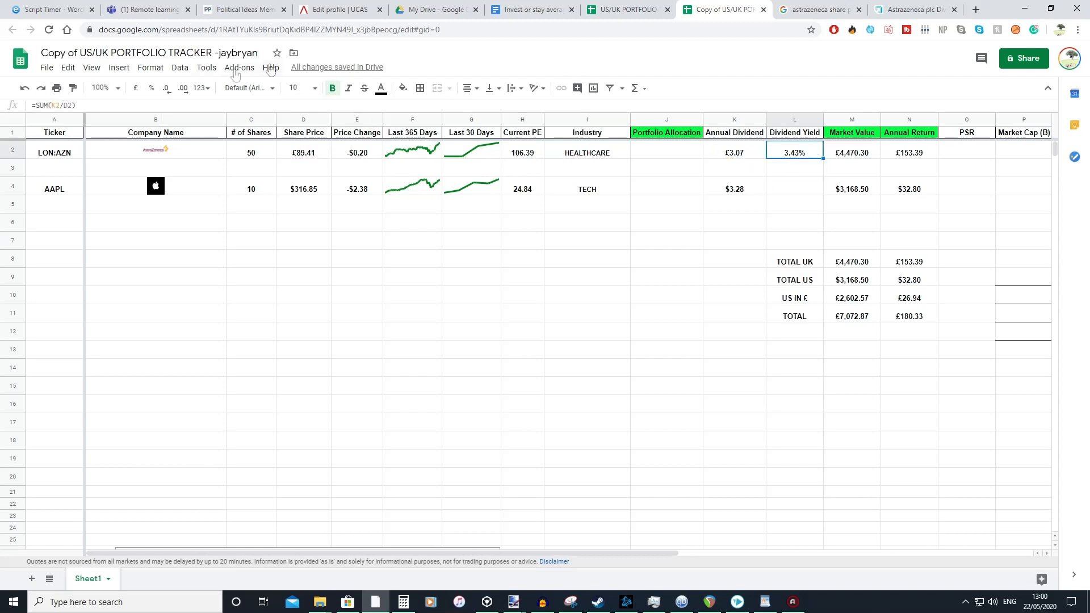
Fill the Dividend Yield formula from L2 down to L4 for AAPL and clear the copy in L3
click(806, 187)
click(803, 173)
click(810, 149)
drag(825, 158, 626, 172)
double_click(814, 165)
key(BackSpace)
key(Return)
click(806, 198)
double_click(811, 193)
click(807, 202)
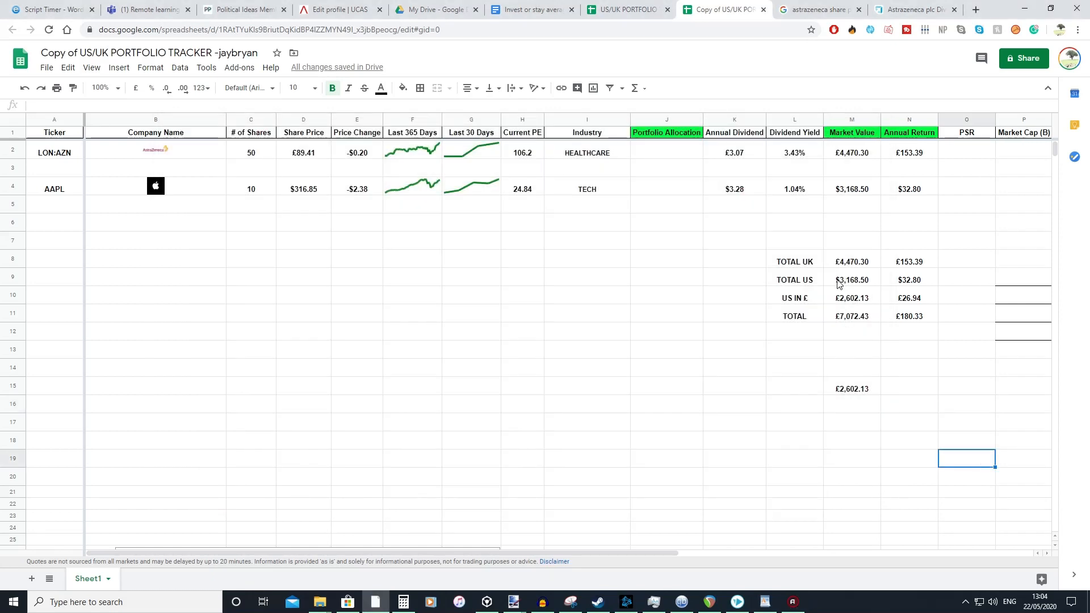
Review the Portfolio Allocation cell, both stocks' Market Values and the formula in M15 that converts M4 to pounds
click(677, 160)
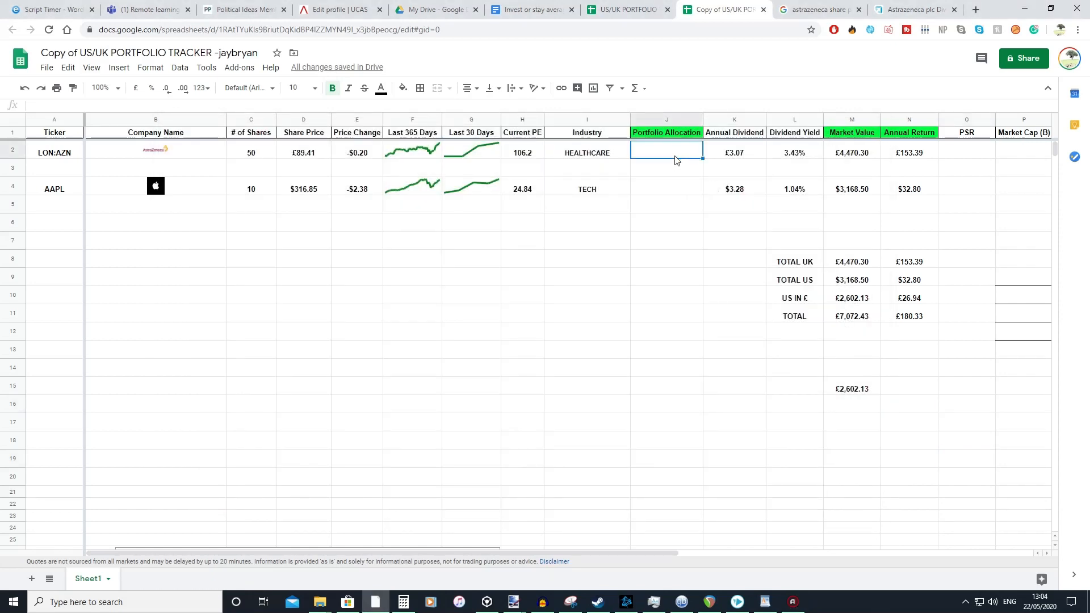
click(859, 158)
click(846, 191)
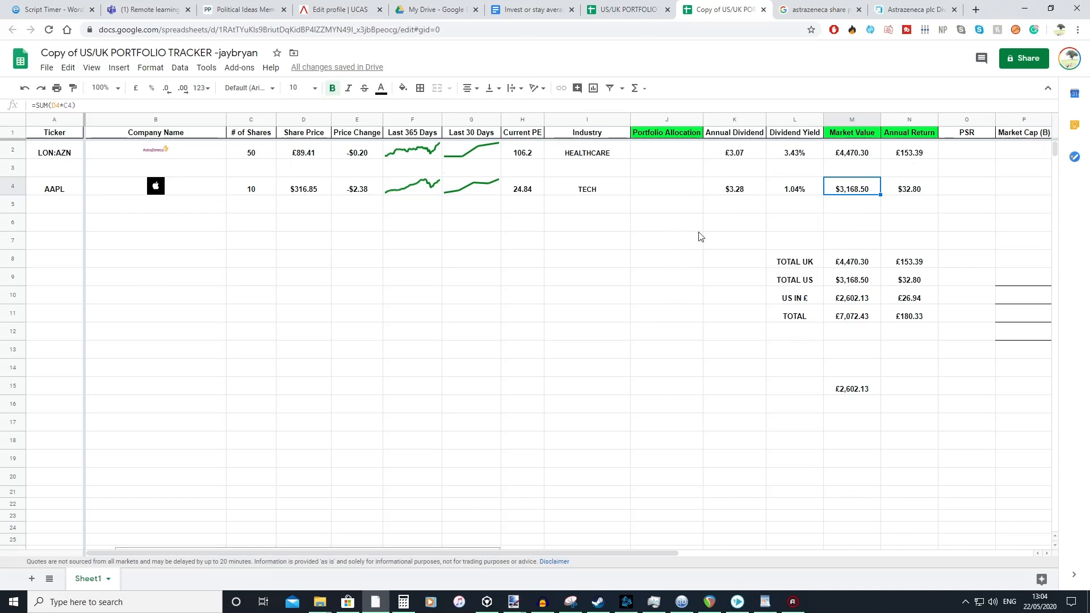
double_click(851, 393)
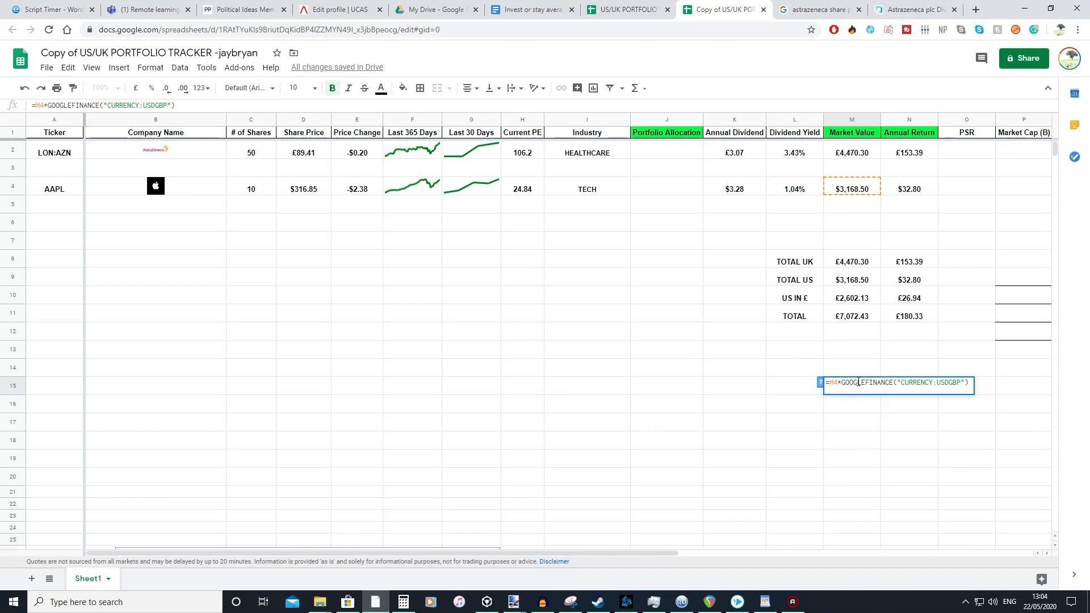
click(788, 409)
Move the empty row 16 down to row 21
click(12, 407)
drag(11, 406, 7, 201)
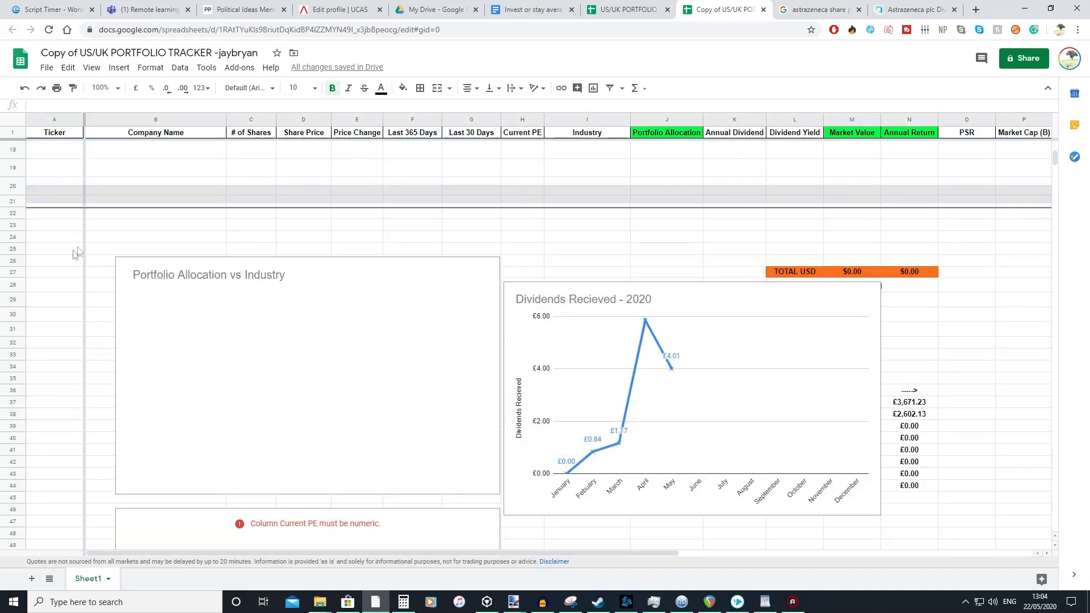
scroll(85, 257, up, 5)
scroll(166, 277, down, 5)
scroll(154, 289, up, 5)
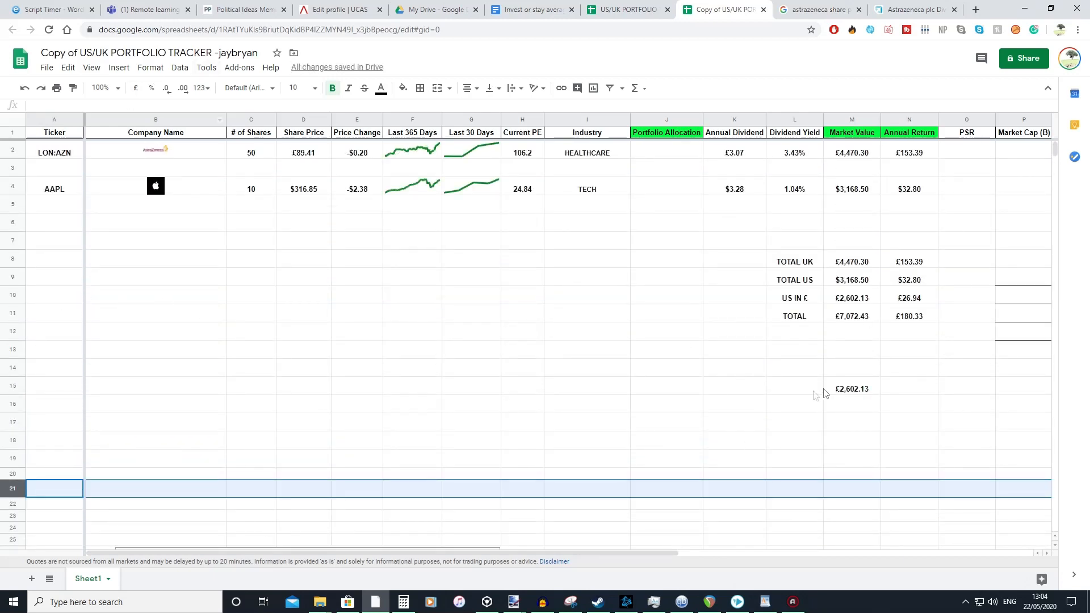
Examine the GOOGLEFINANCE "CURRENCY:USDGBP" part of the formula in M15
click(854, 386)
double_click(859, 391)
drag(838, 386, 978, 391)
click(920, 409)
click(851, 392)
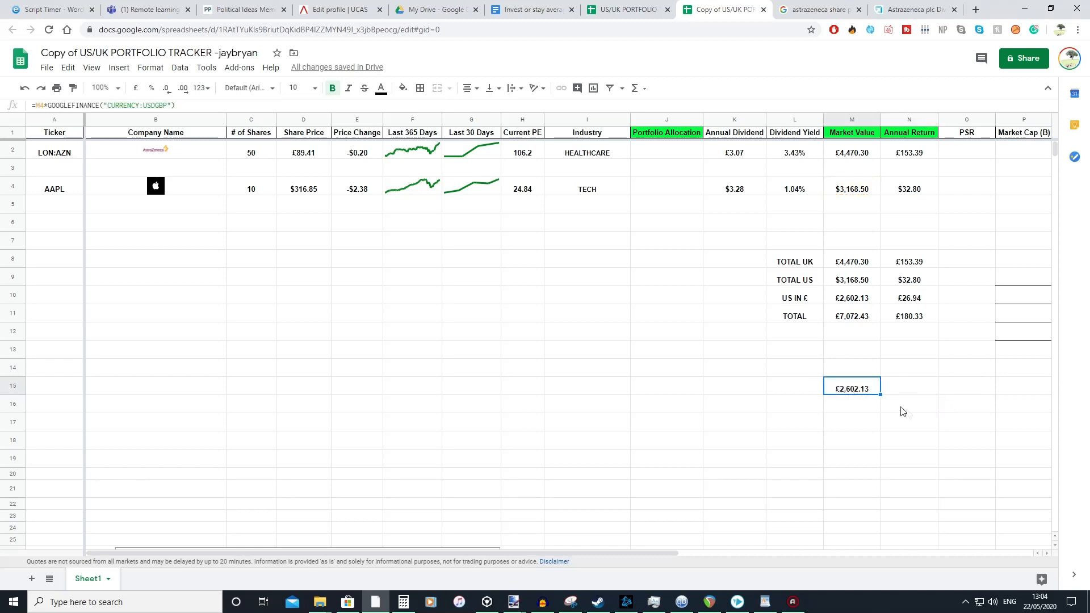
Fill the currency conversion formula from M15 down to M18 and check which Market Value cells the copies reference
drag(880, 396, 873, 438)
key(Up)
key(Up)
key(Up)
key(Up)
key(Up)
key(Up)
key(Up)
key(Up)
key(Up)
key(Up)
key(Up)
key(Up)
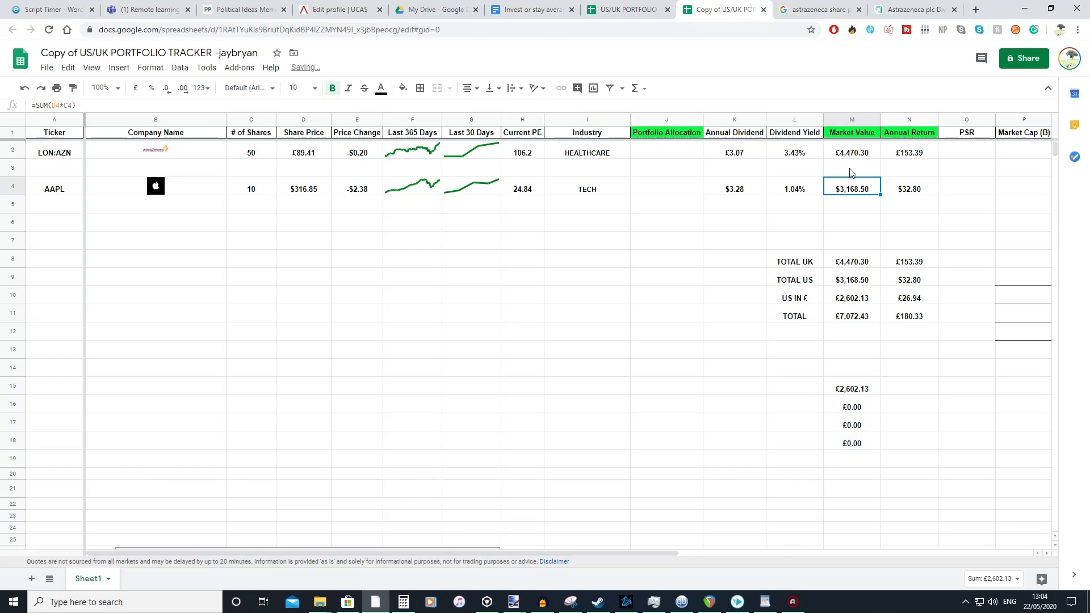
click(854, 408)
click(846, 426)
double_click(861, 440)
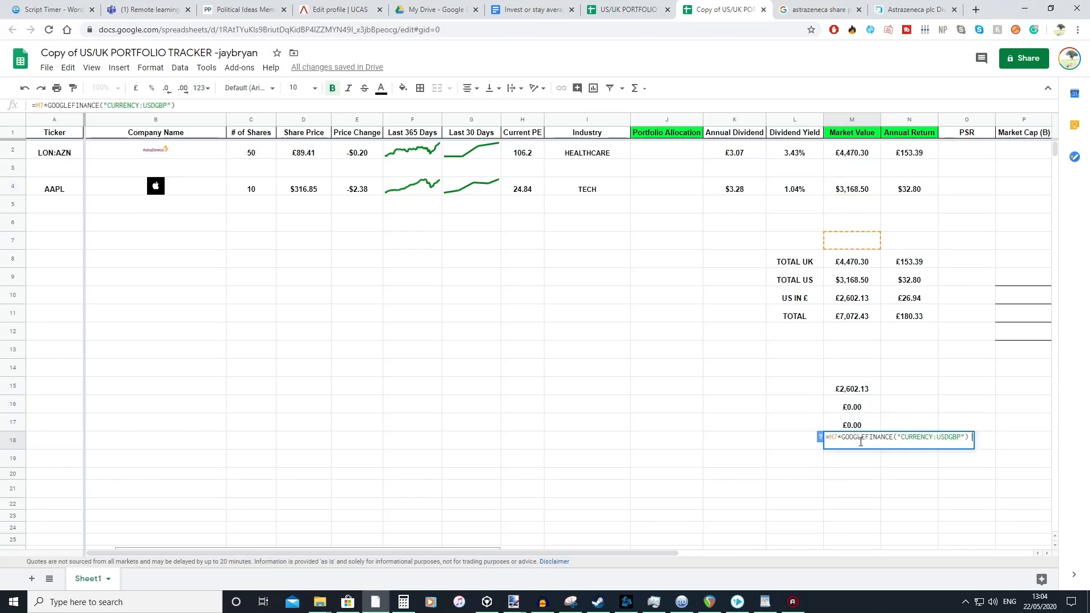
key(Escape)
Clear the copied conversion formulas from M16:M18, keeping the one in M15
click(862, 412)
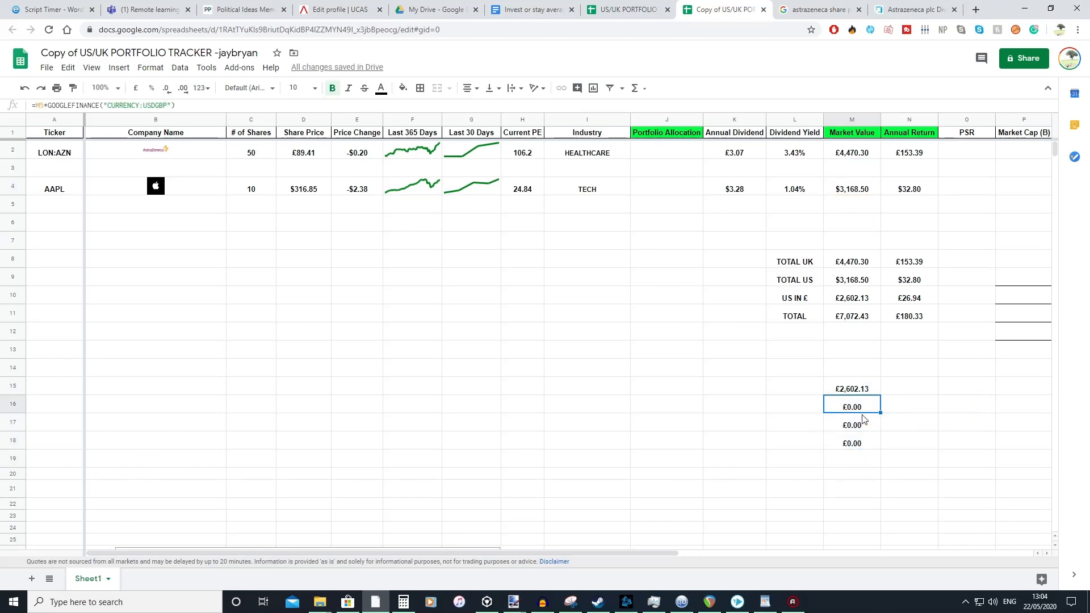
shift+click(866, 442)
key(Delete)
click(837, 387)
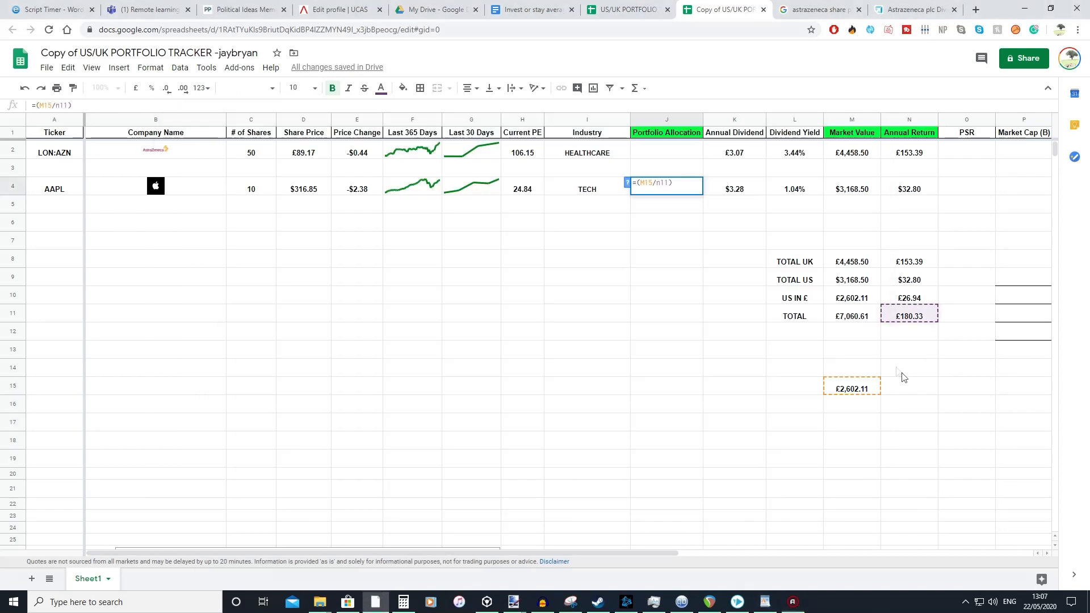
Replace AAPL's Portfolio Allocation formula in J4 with =SUM(m15/m11)
click(898, 370)
double_click(682, 188)
drag(697, 187, 611, 191)
key(BackSpace)
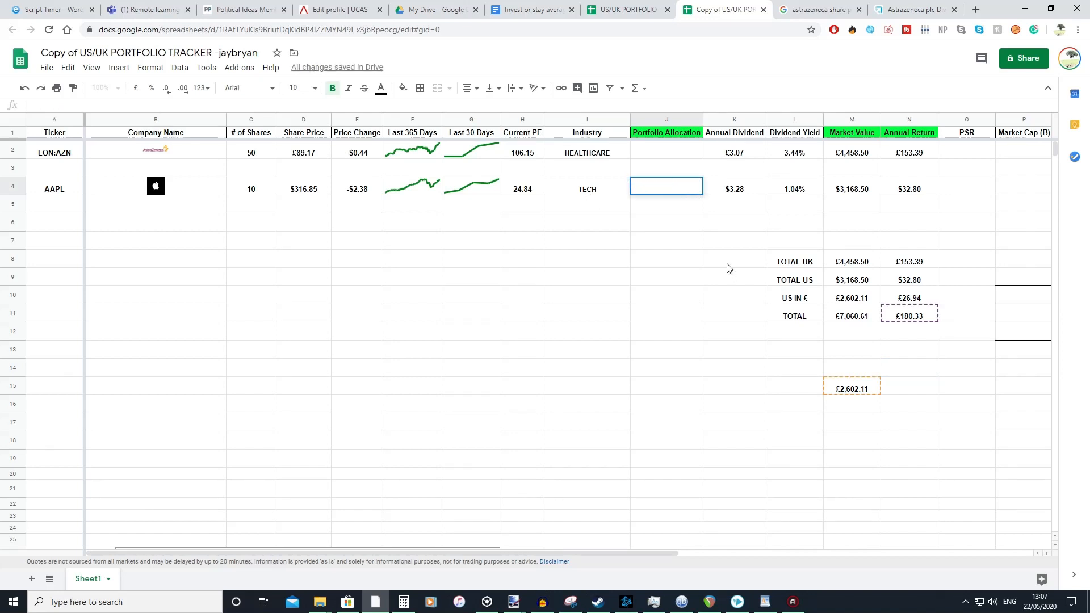
text(=sum,)
key(BackSpace)
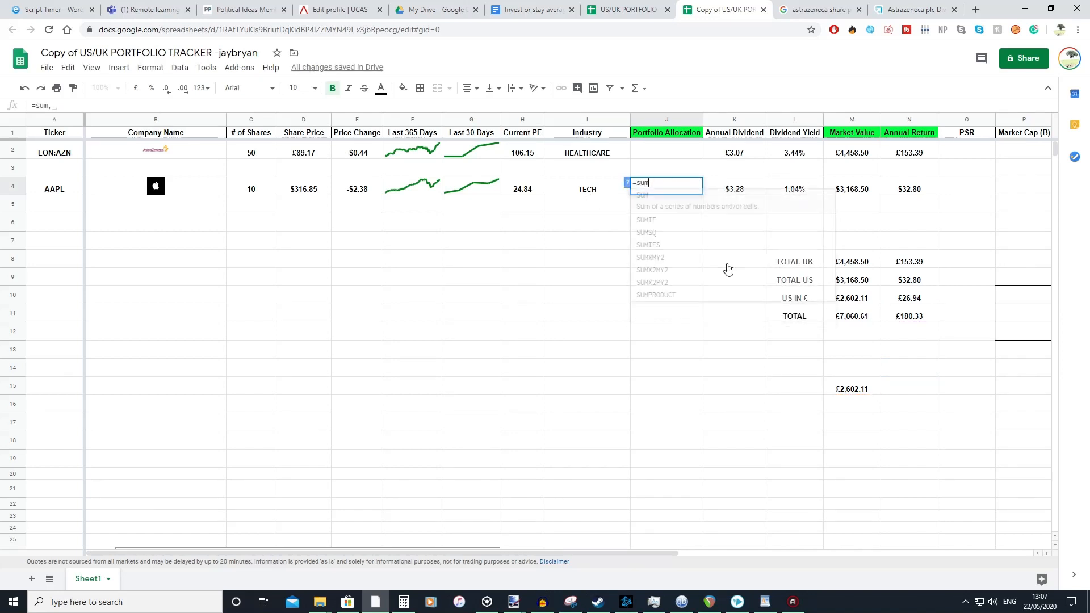
key(Tab)
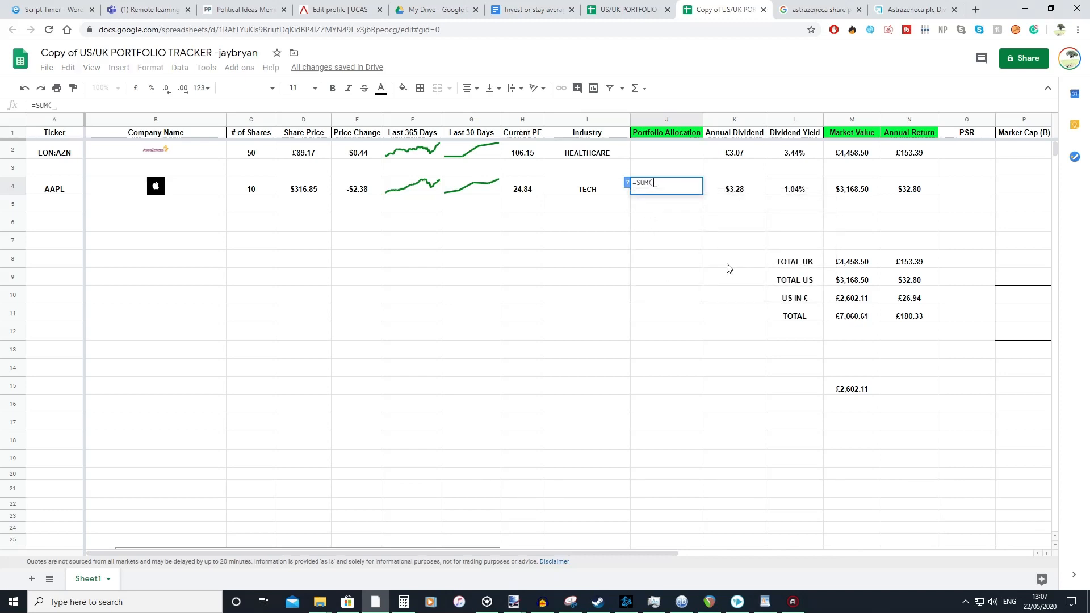
text(m15/m11)
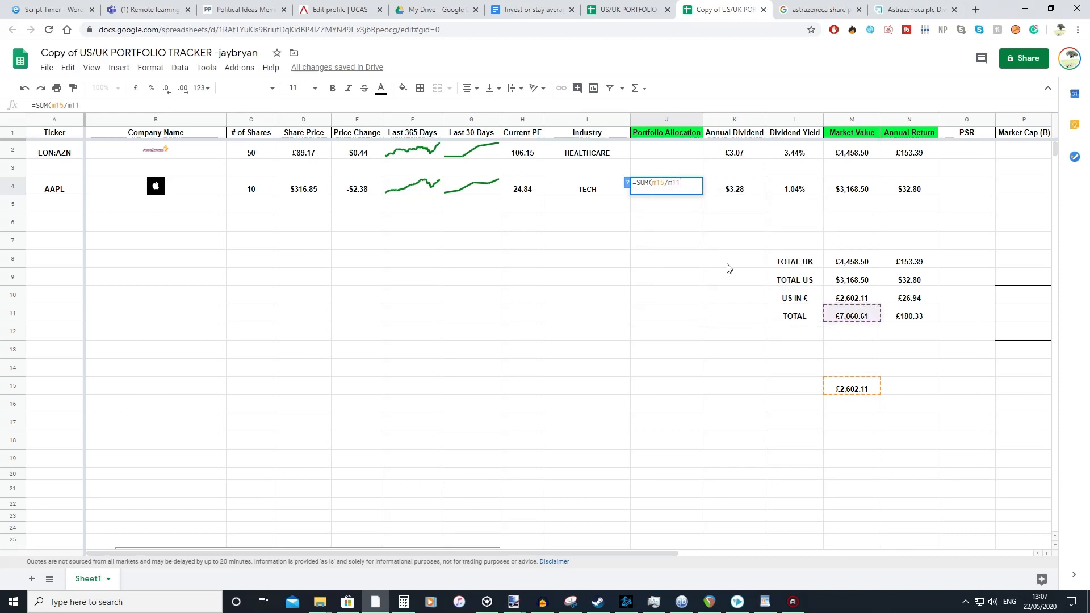
key(Return)
double_click(667, 187)
click(856, 166)
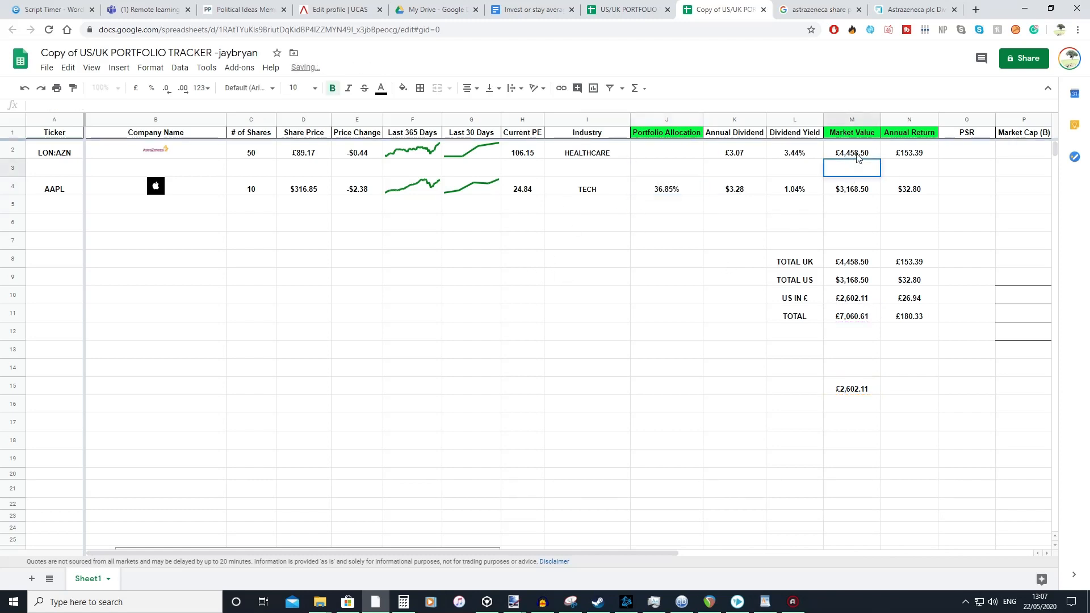
Enter =sum(m2/m11) in J2 as the Portfolio Allocation of LON:AZN
double_click(857, 156)
double_click(668, 149)
text(=sum9)
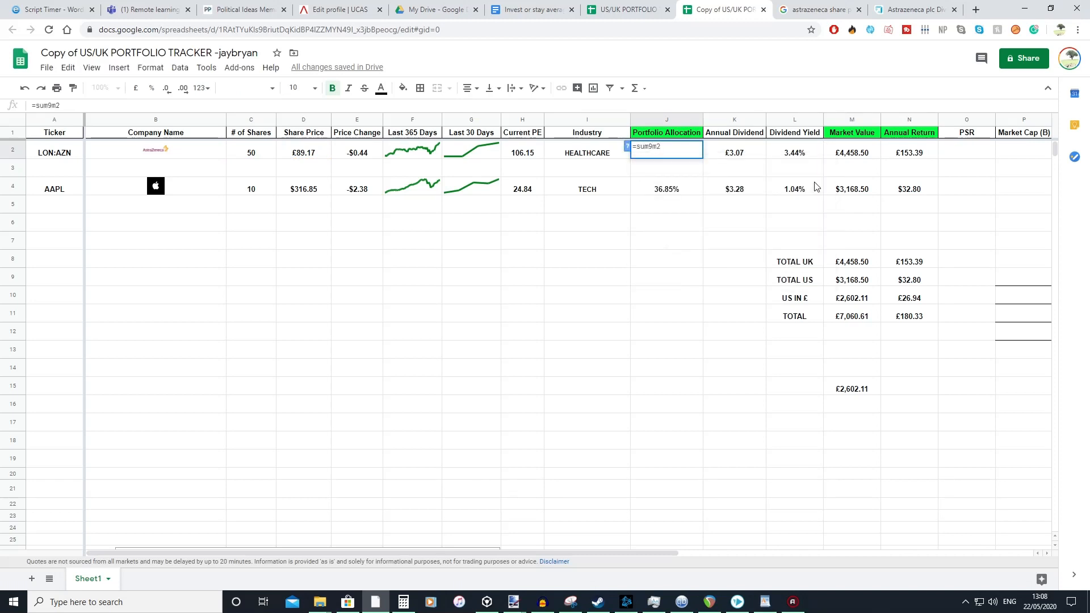
key(BackSpace)
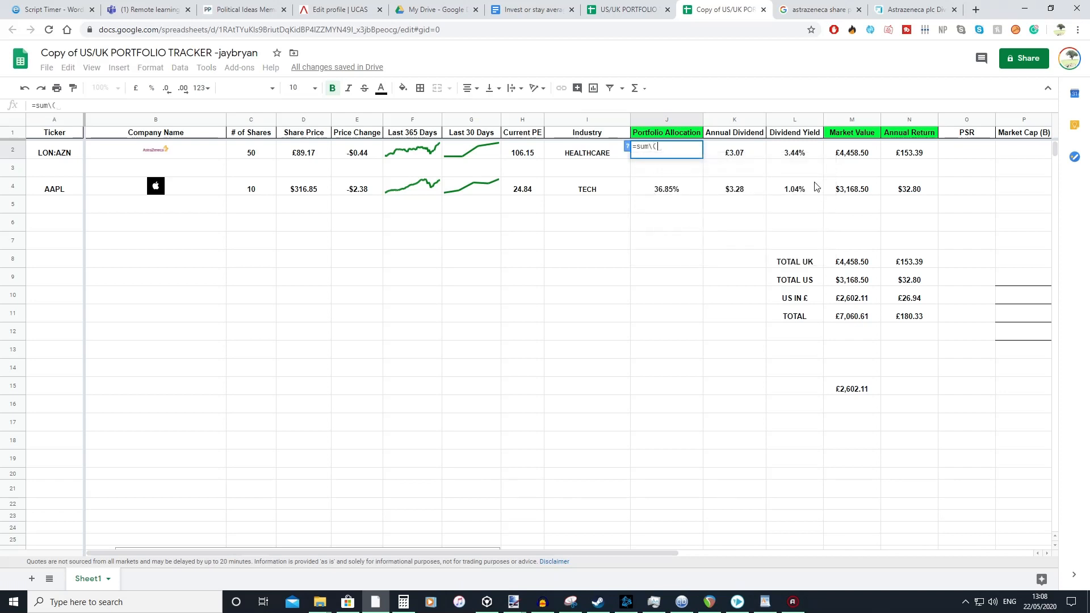
text((m)
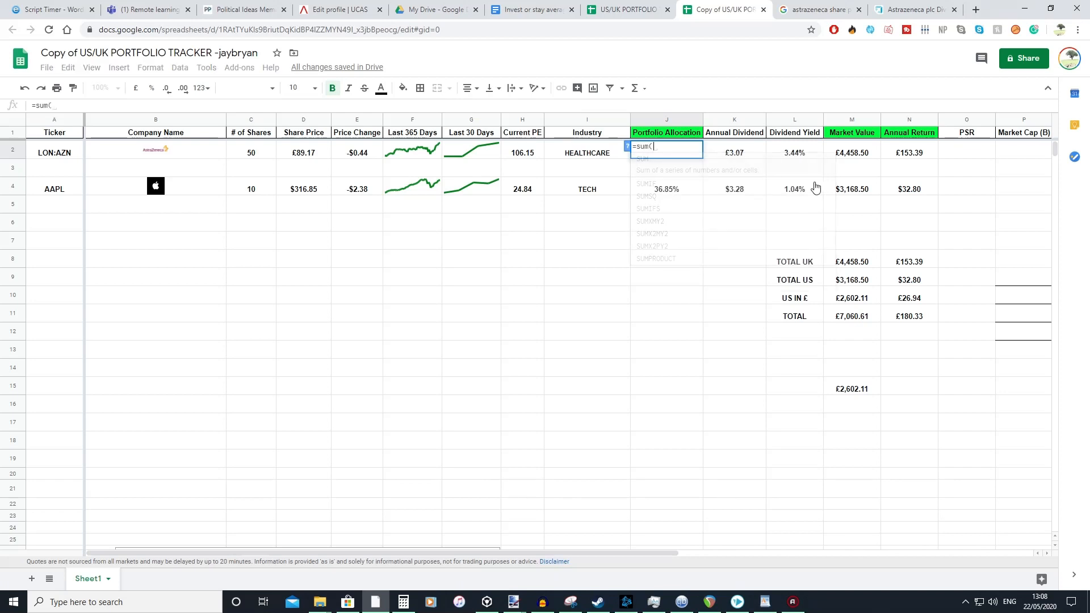
text(2)
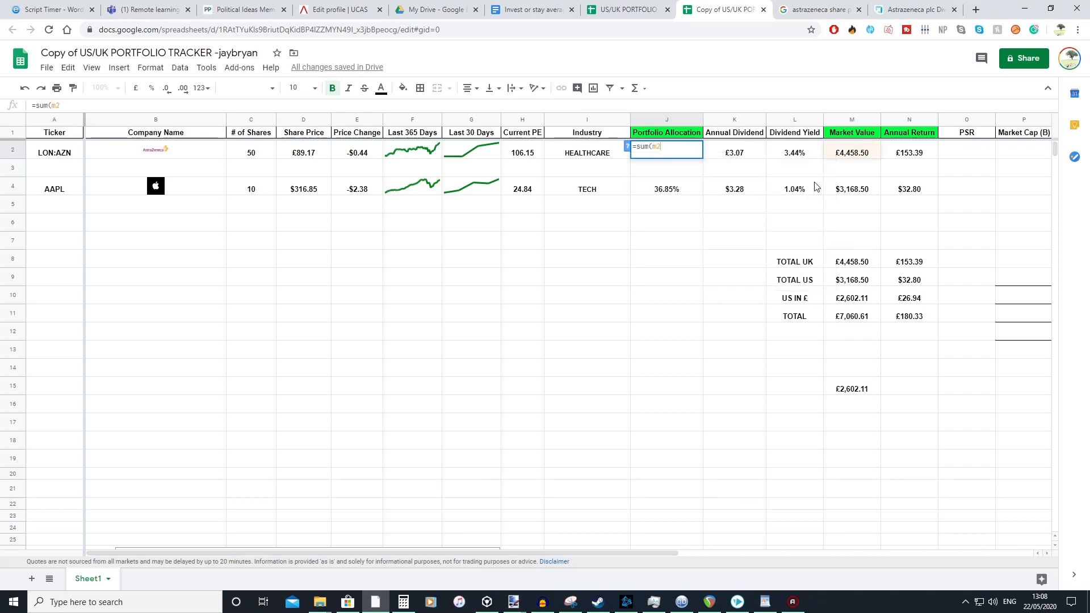
text(/m11)
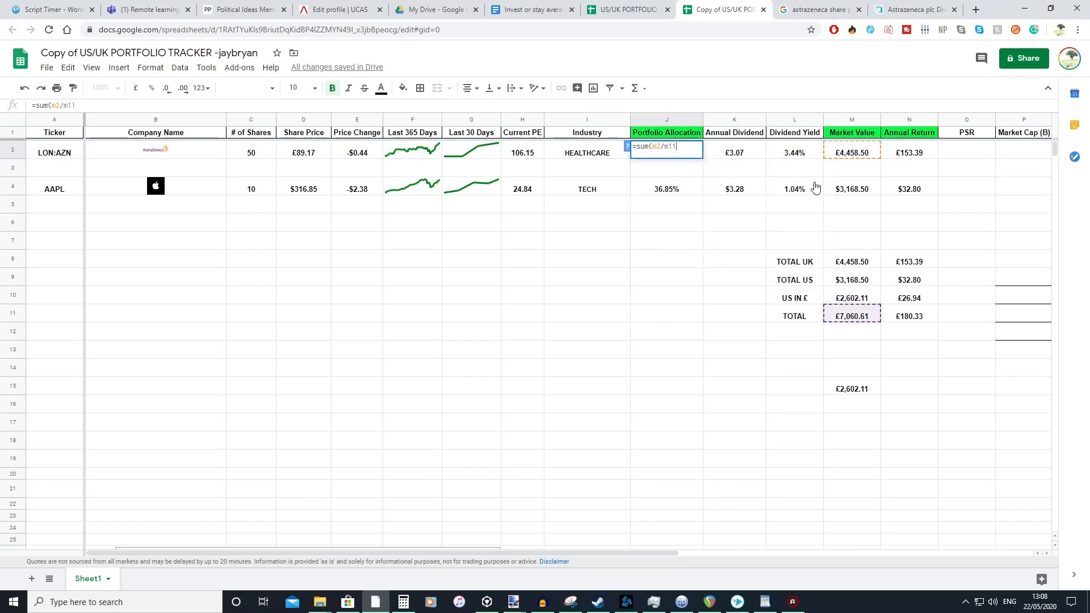
key(Return)
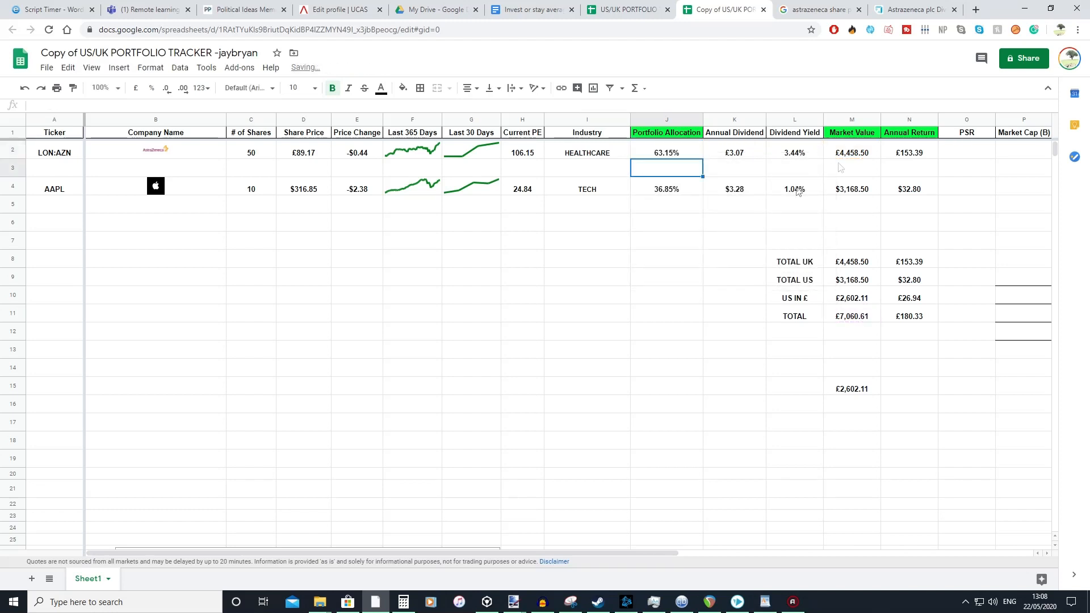
Check the Portfolio Allocation cells J2 and J4 and the pound conversion formula in M15
click(689, 154)
click(698, 193)
click(855, 388)
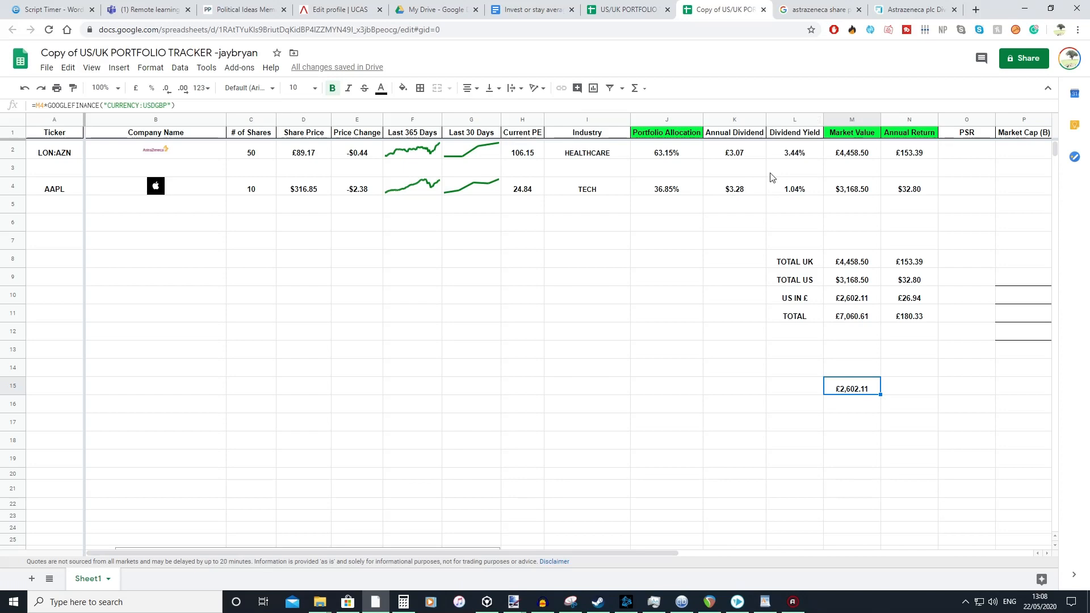
click(793, 602)
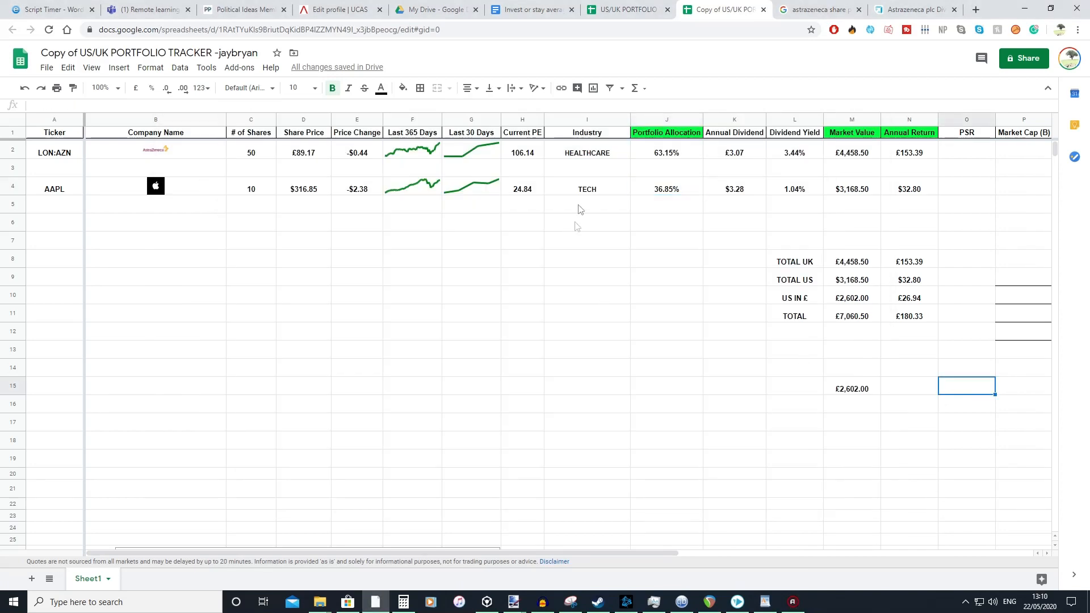
Insert a column chart from the Industry and Portfolio Allocation cells I1:J1, I2:J2 and I4:J4
click(607, 134)
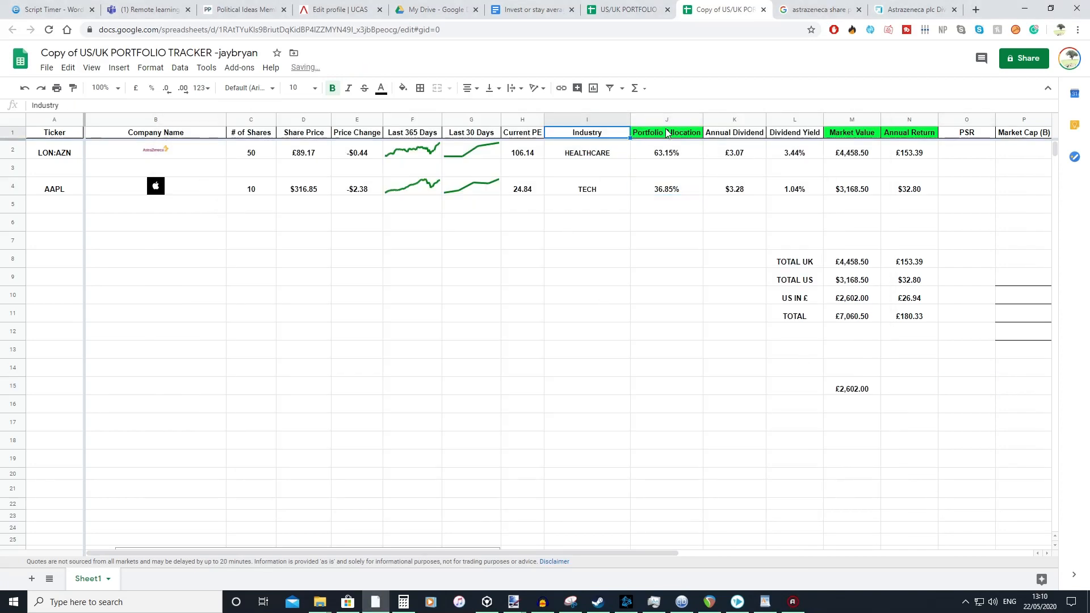
drag(603, 149, 644, 134)
drag(653, 190, 602, 189)
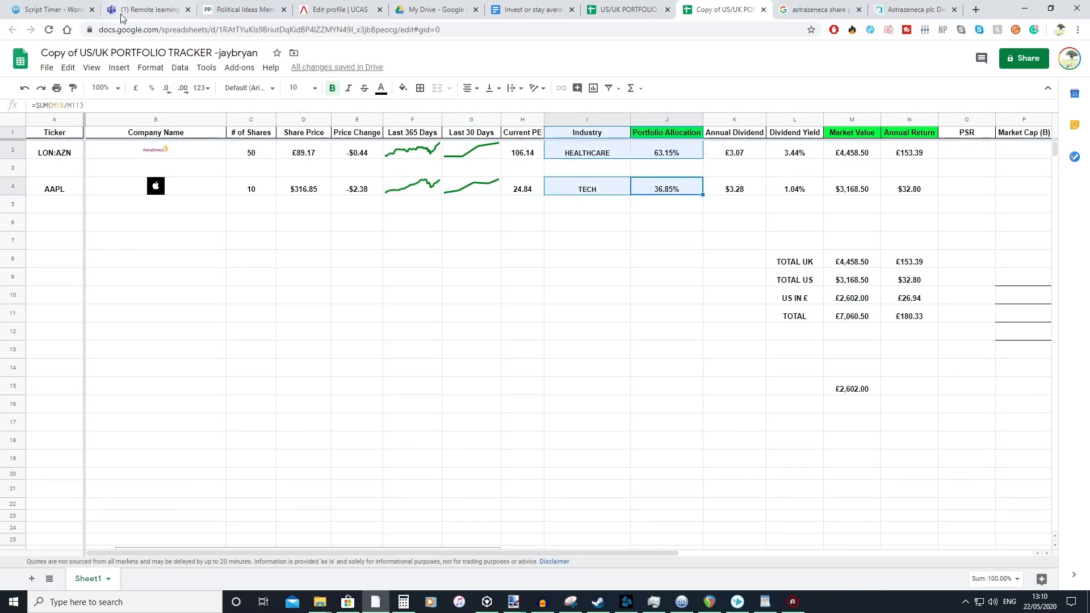
click(119, 68)
click(180, 227)
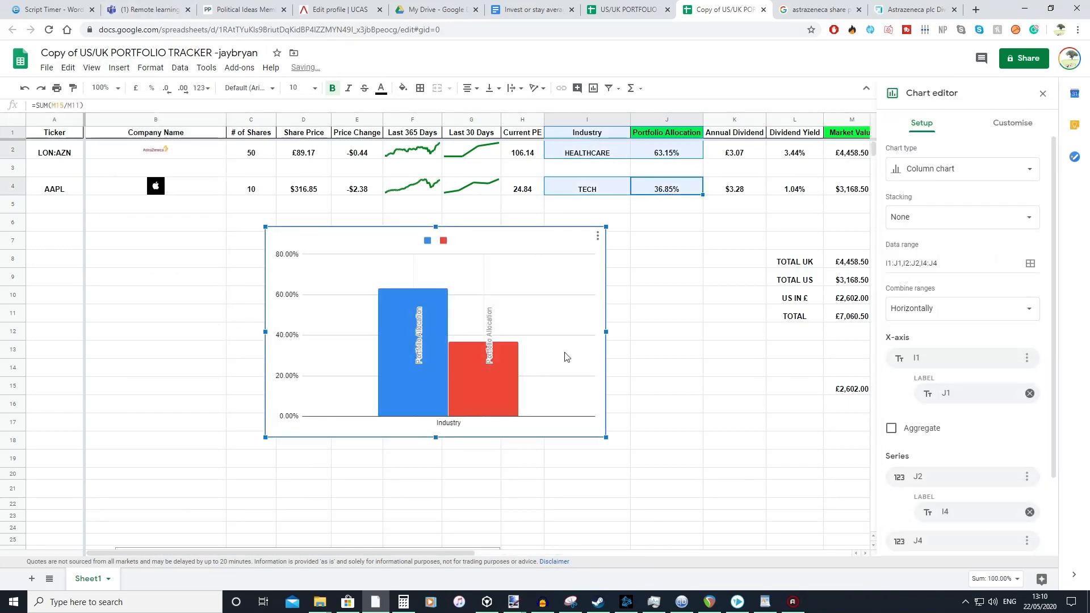
Reposition the portfolio allocation column chart higher on the sheet, and delete it
drag(520, 325, 576, 326)
drag(464, 405, 477, 355)
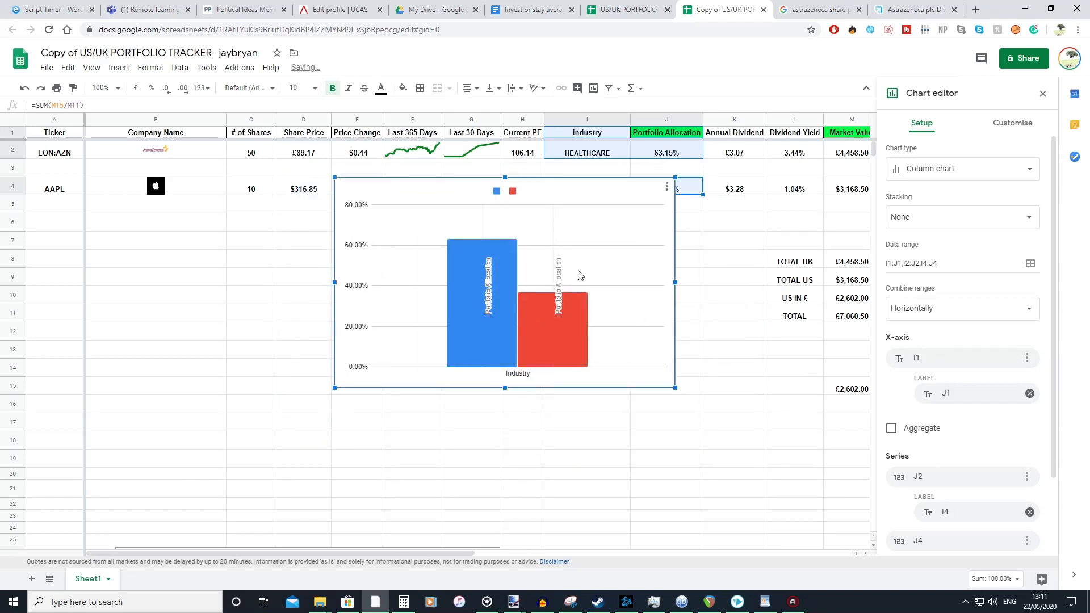
click(452, 375)
key(Delete)
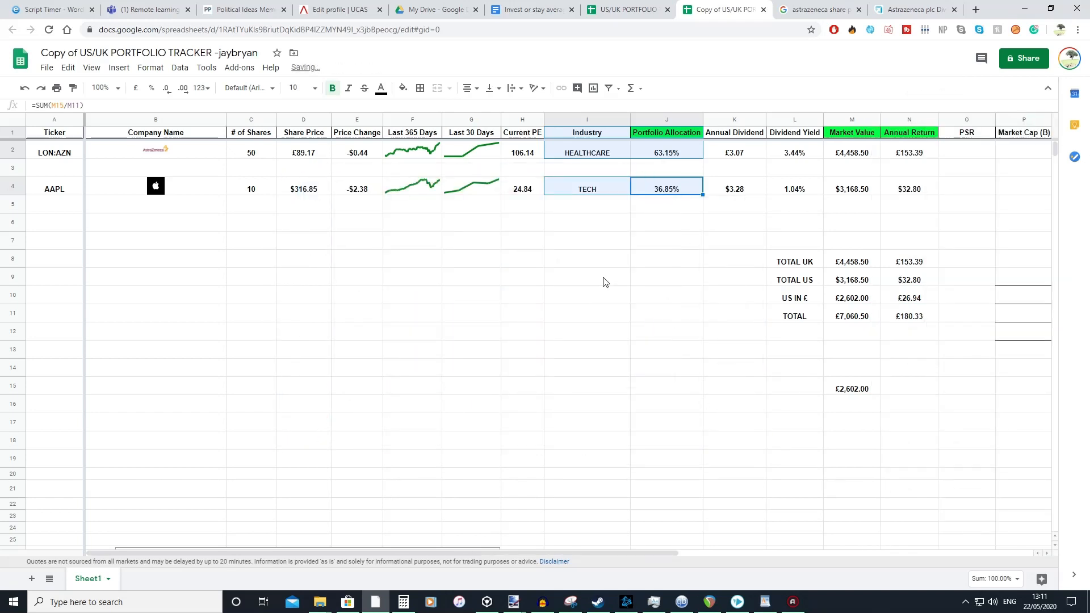
click(561, 242)
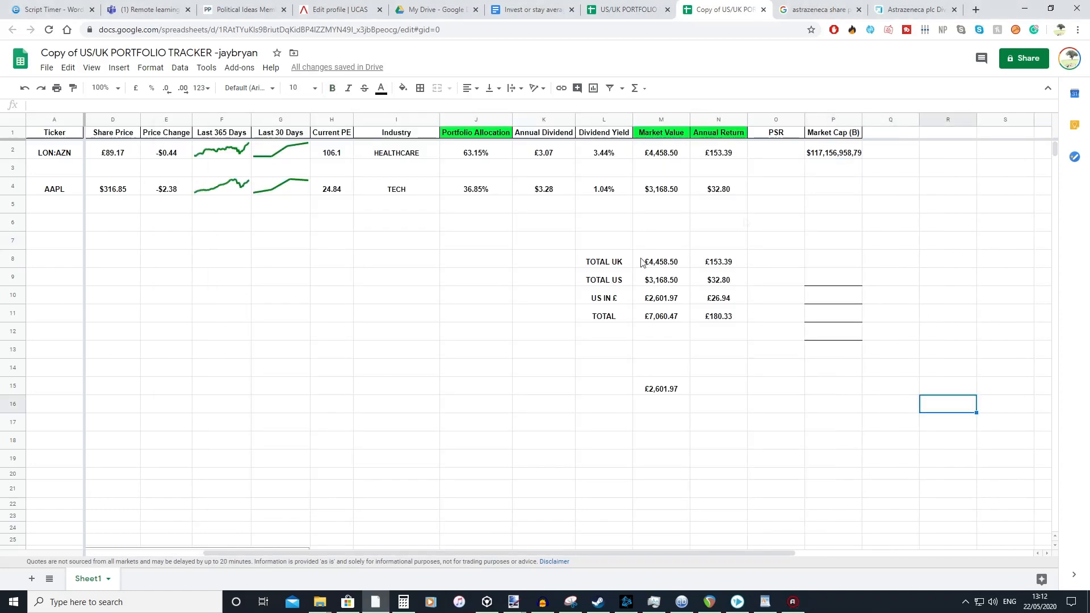
Inspect LON:AZN's Market Cap formula in P2 and remove the stray column Q reference picked up while editing
click(819, 193)
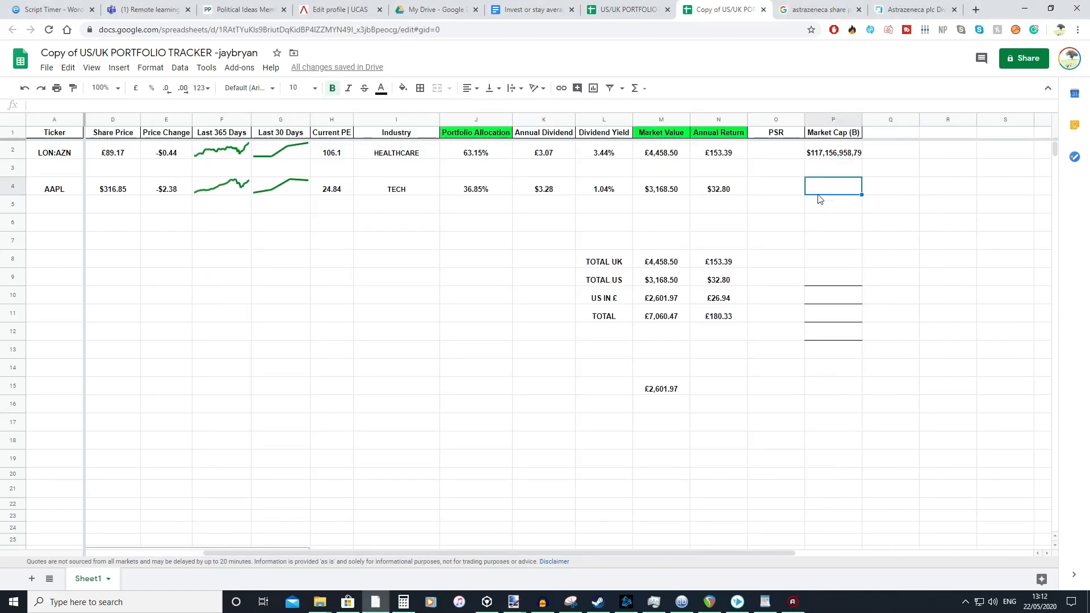
double_click(845, 154)
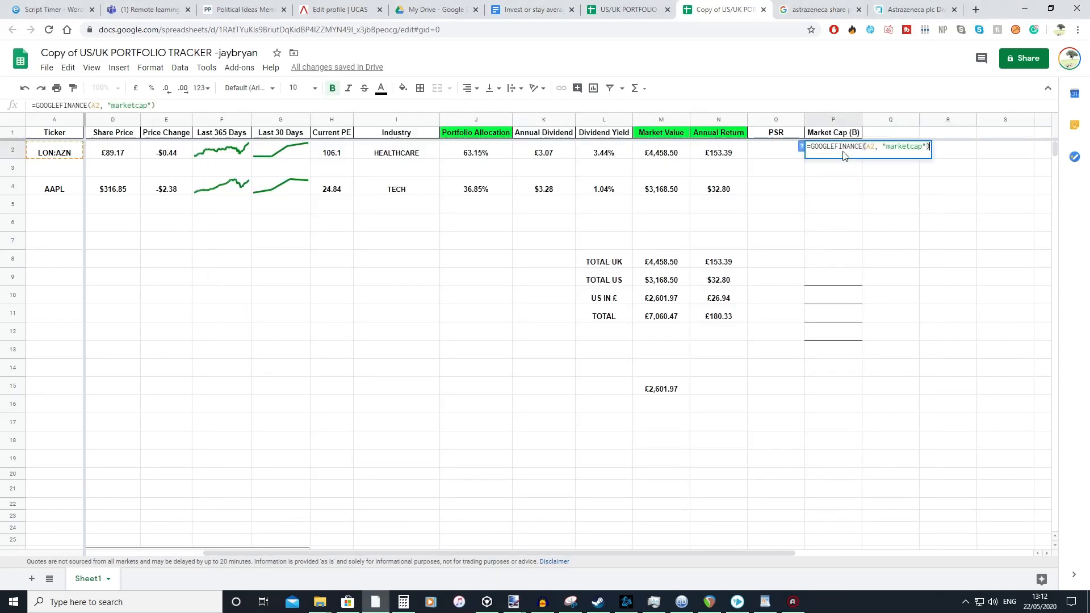
drag(825, 146, 906, 157)
click(880, 146)
click(887, 222)
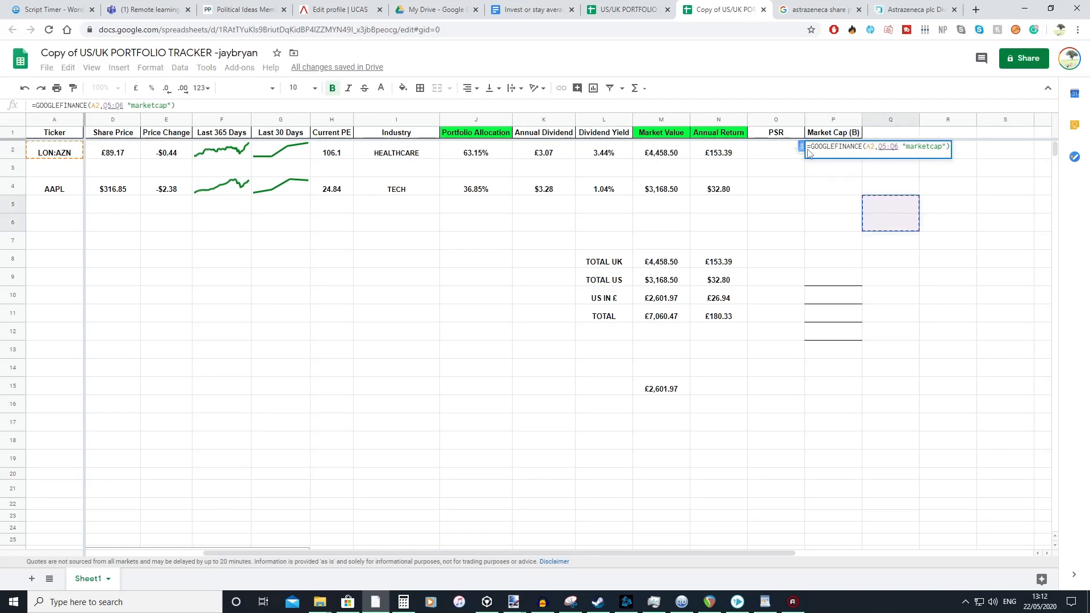
click(884, 148)
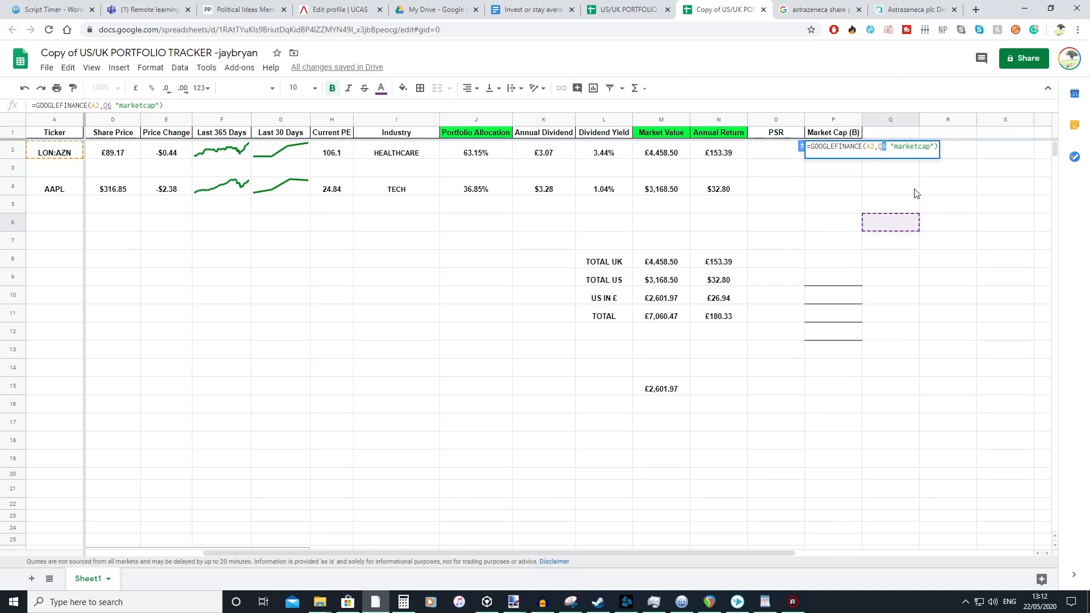
key(BackSpace)
key(BackSpace)
key(Return)
Correct LON:AZN's Market Cap formula in P2 to =GOOGLEFINANCE(A2, "marketcap")
double_click(847, 158)
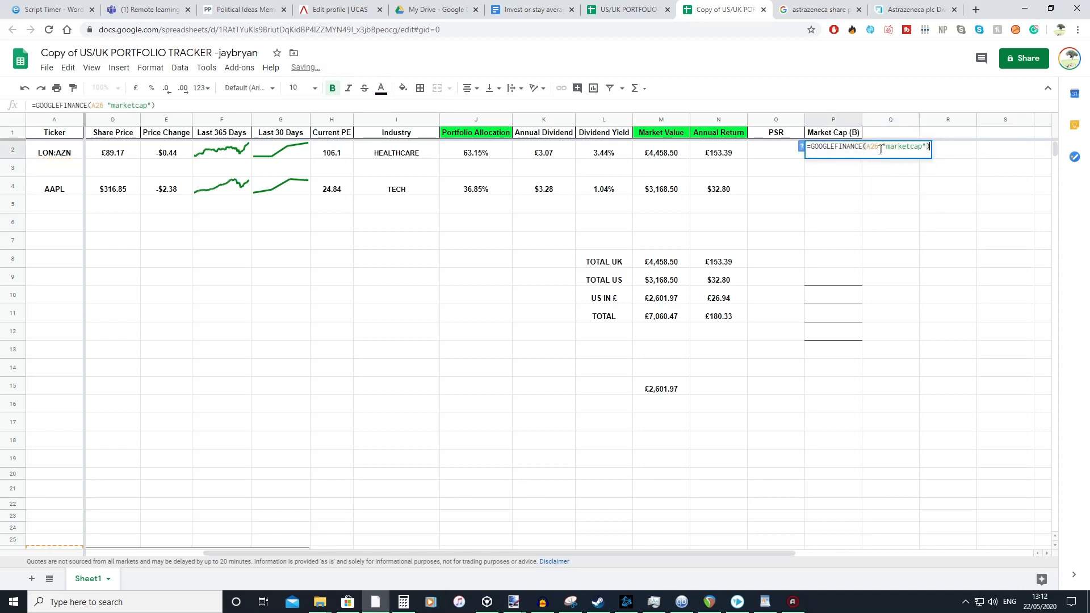
key(BackSpace)
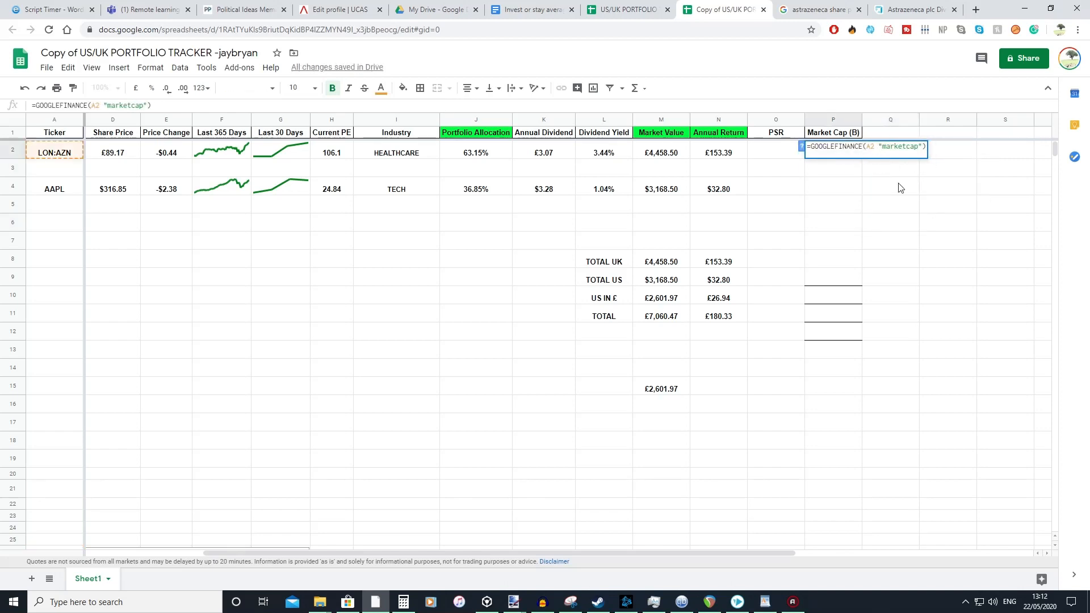
text(,)
key(Return)
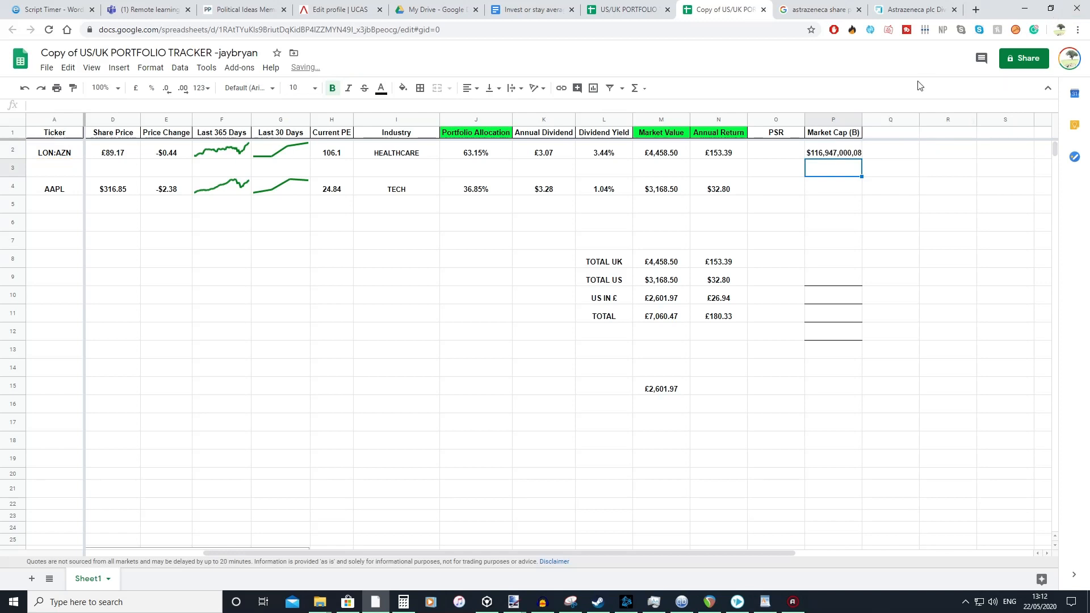
Try changing the number of decimal places shown for LON:AZN's Market Cap in P2
click(824, 151)
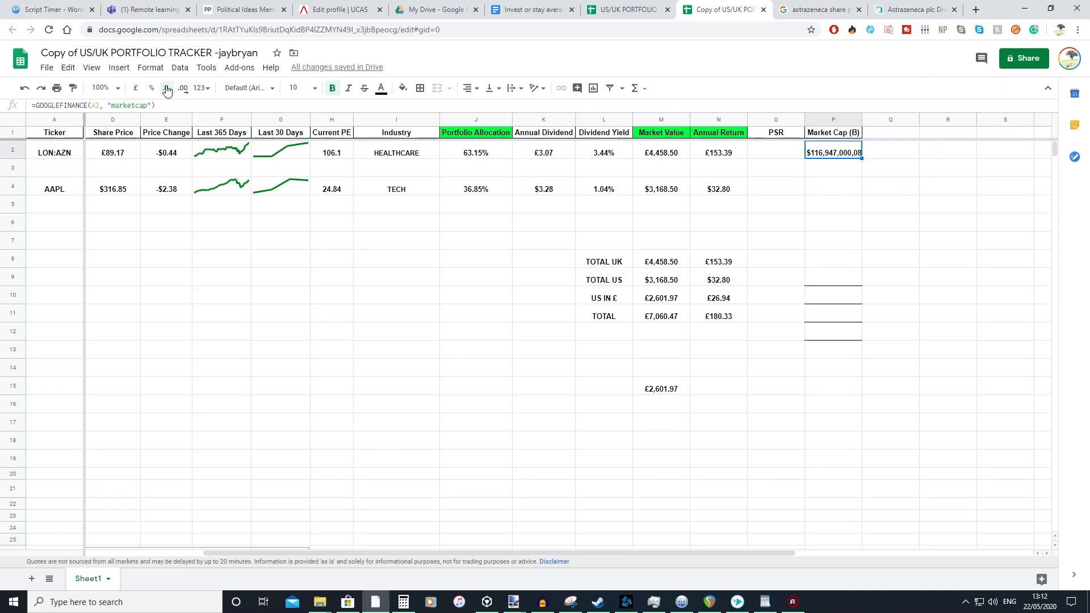
click(172, 94)
double_click(832, 154)
click(797, 239)
click(841, 152)
click(172, 93)
click(185, 95)
click(182, 91)
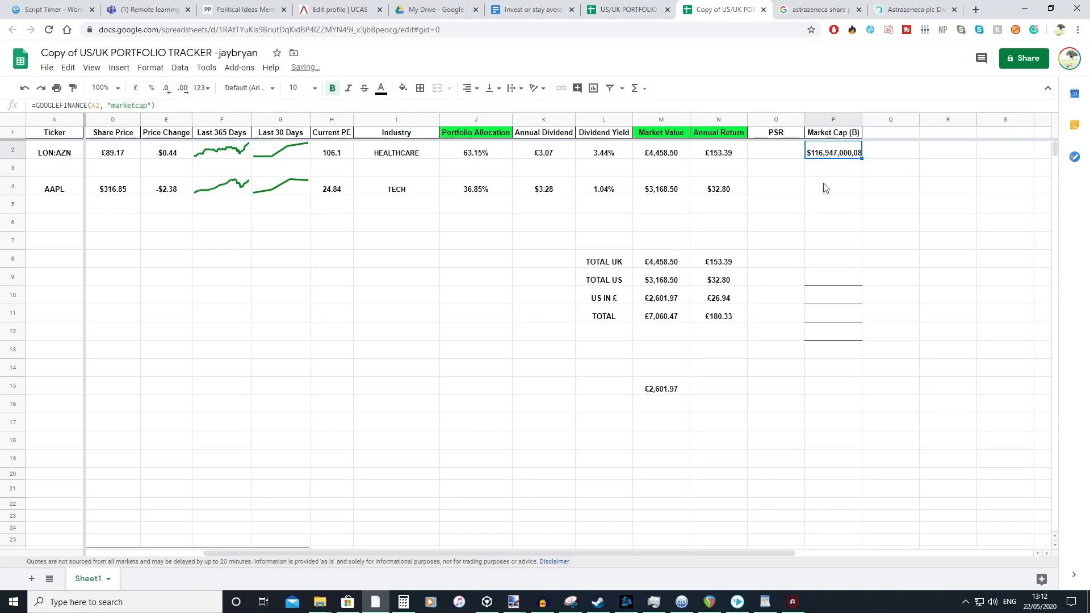
Compare the P2 market cap formula with the Market Cap column in the original US/UK PORTFOLIO TRACKER spreadsheet
double_click(839, 152)
click(624, 9)
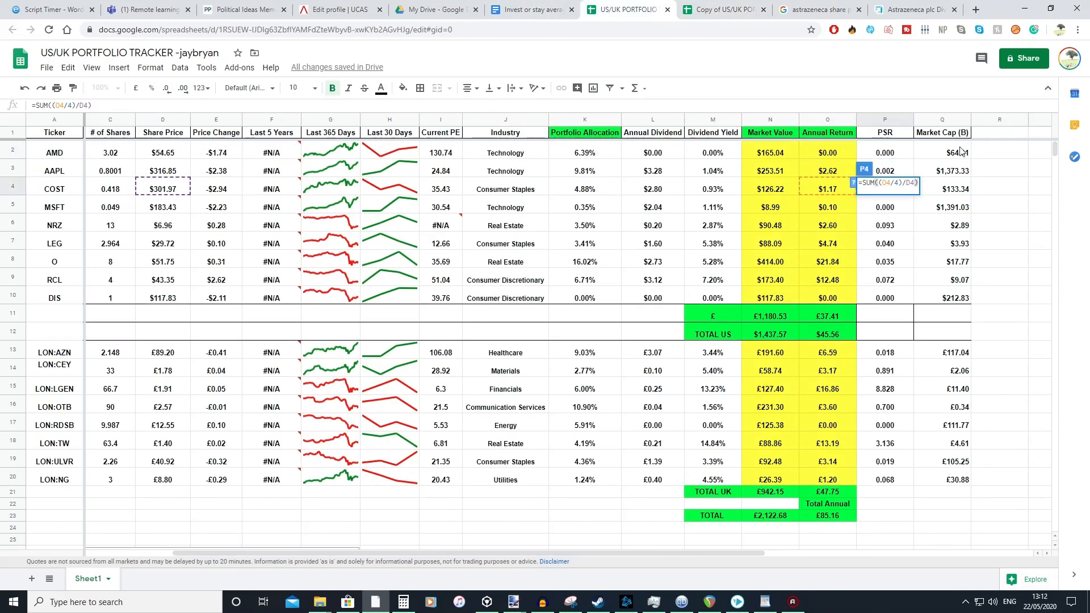
click(718, 10)
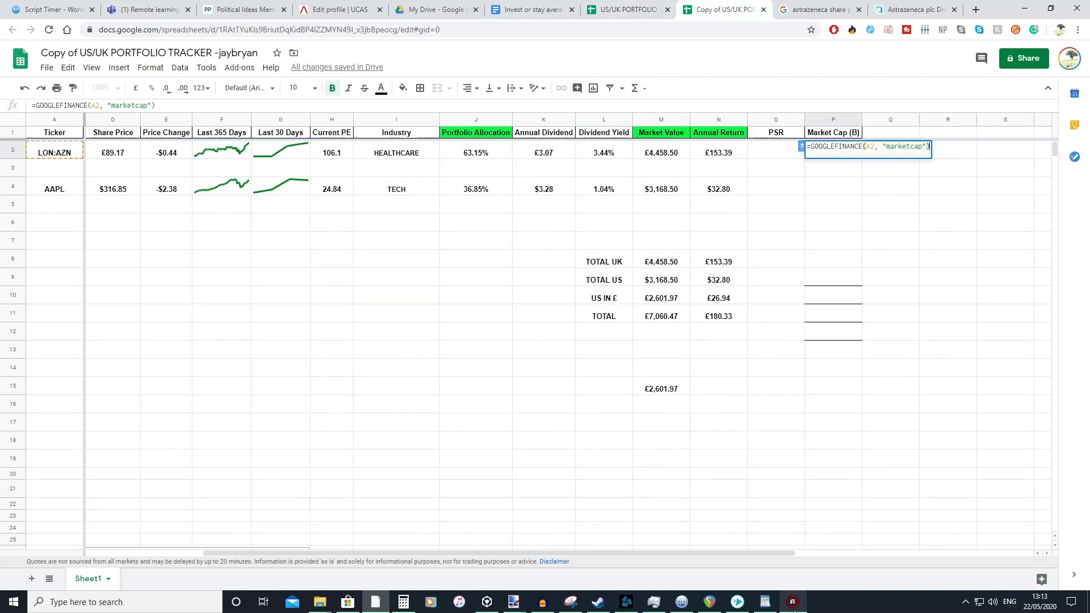
click(718, 299)
Review the empty PSR cells O2:O12 and LON:AZN's Annual Return formula in N2
click(776, 154)
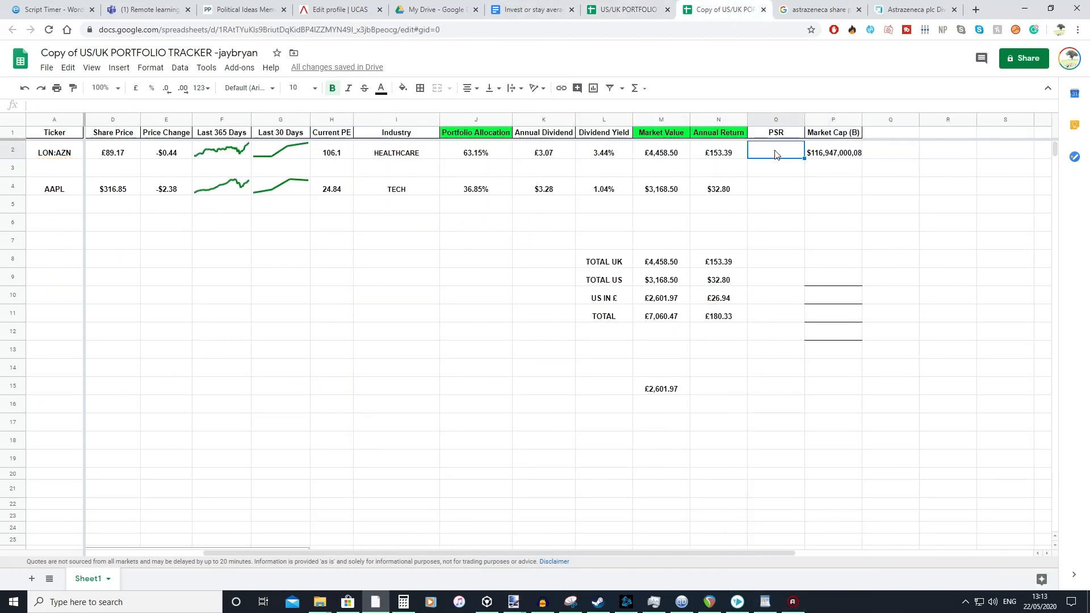
shift+click(779, 338)
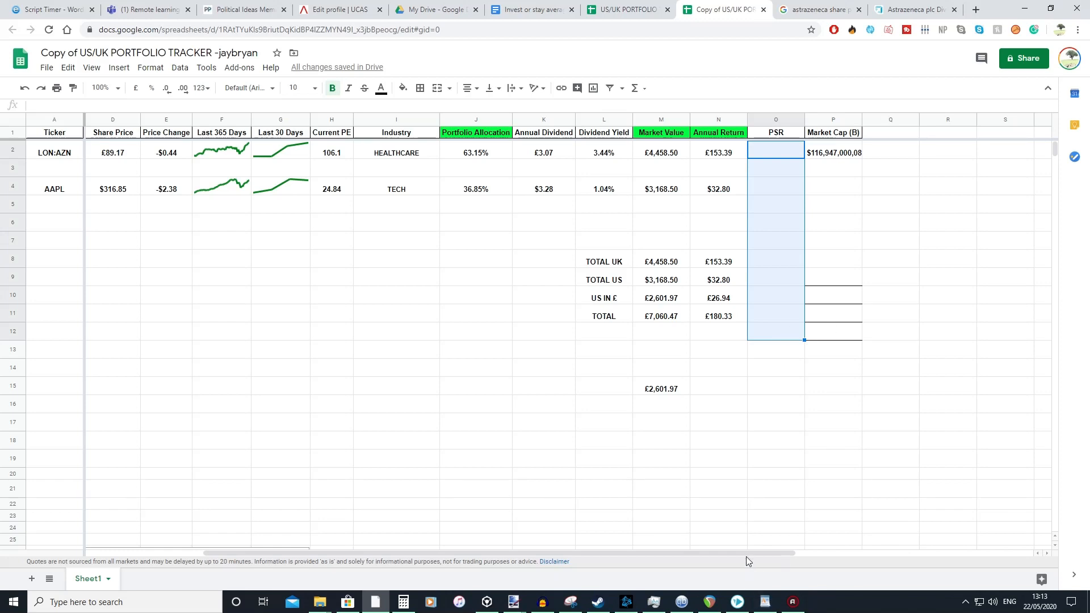
drag(746, 561, 494, 561)
click(953, 190)
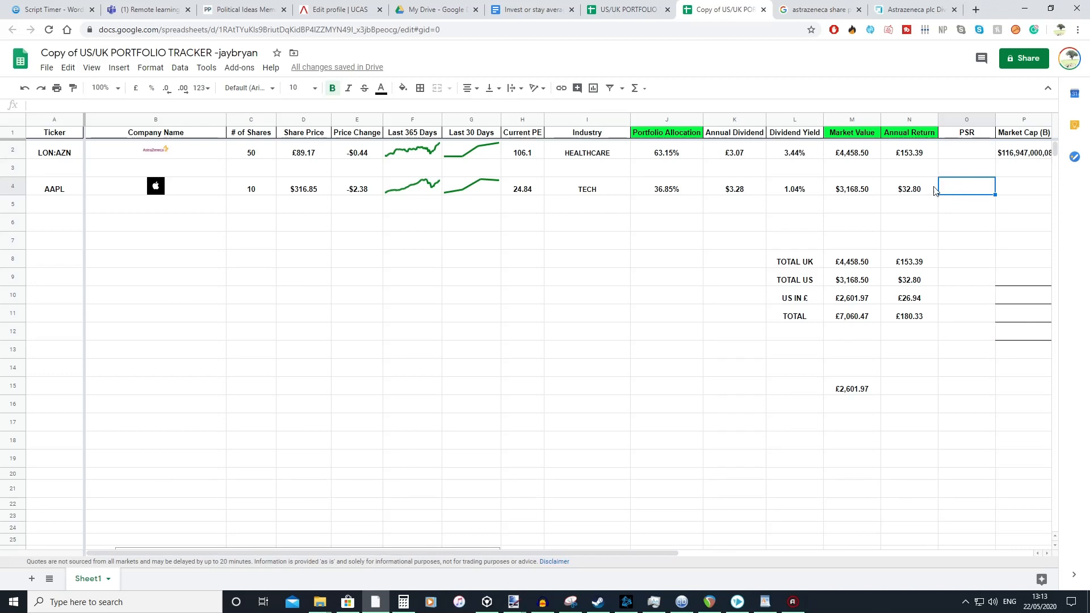
click(898, 156)
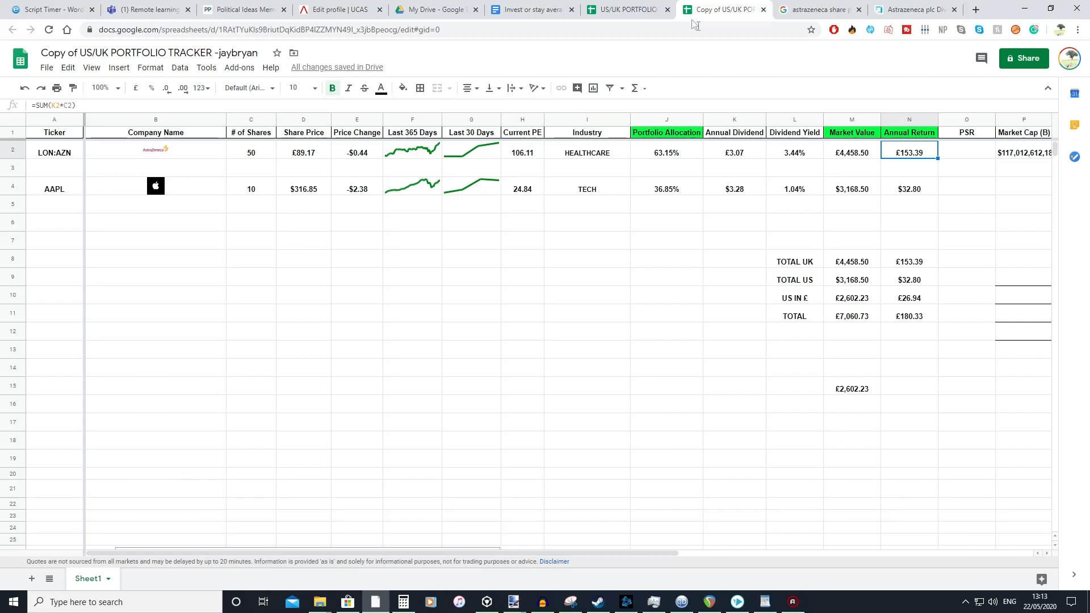
Look over the holdings and charts in the original US/UK PORTFOLIO TRACKER spreadsheet, and return to the copy
click(653, 9)
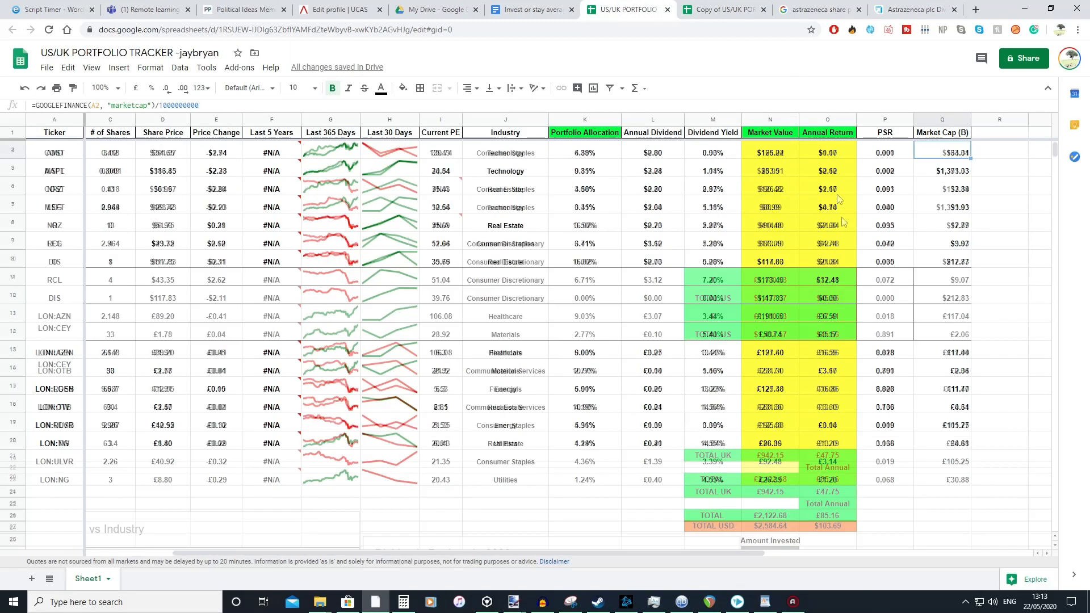
scroll(846, 244, down, 8)
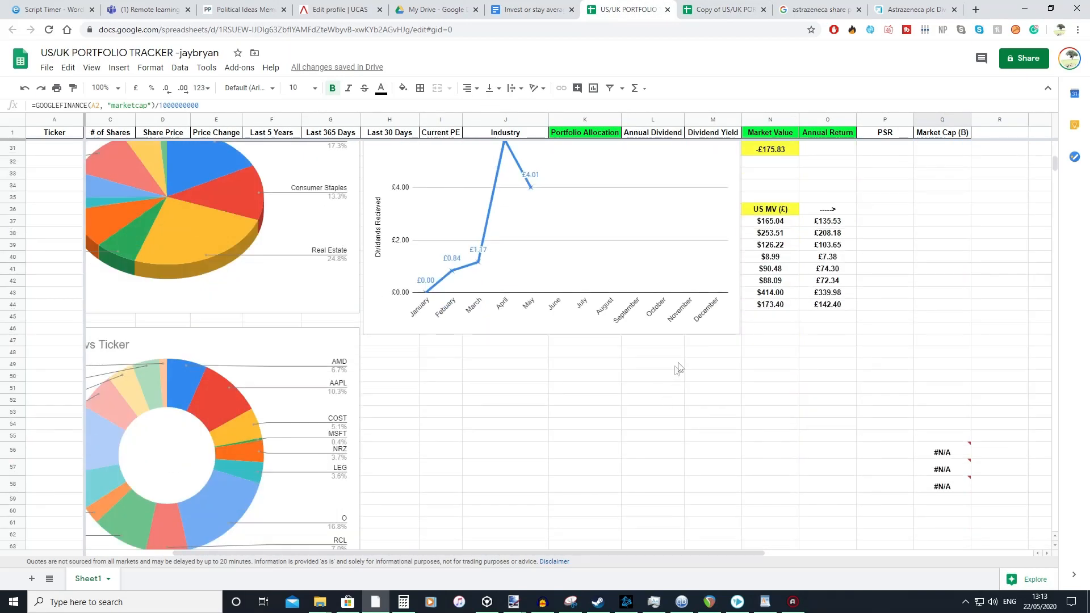
scroll(676, 373, up, 8)
click(713, 10)
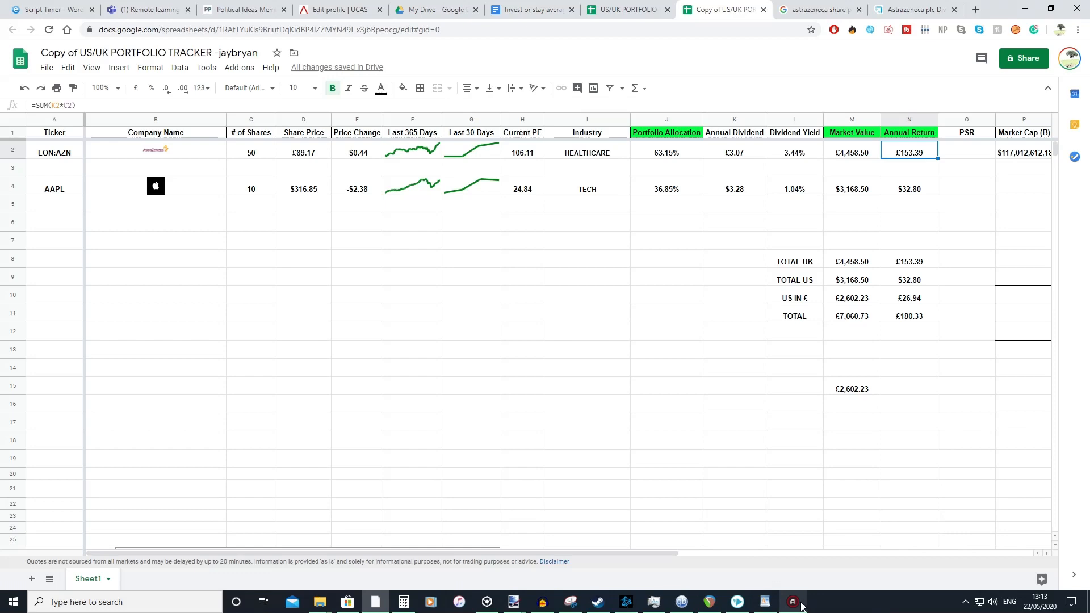
mouse_move(802, 606)
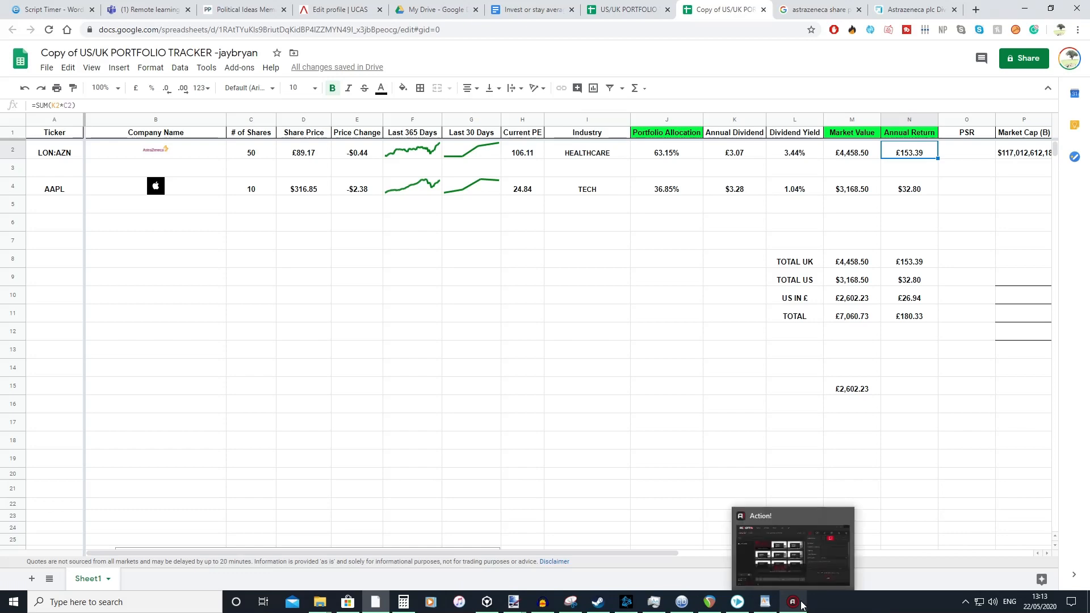